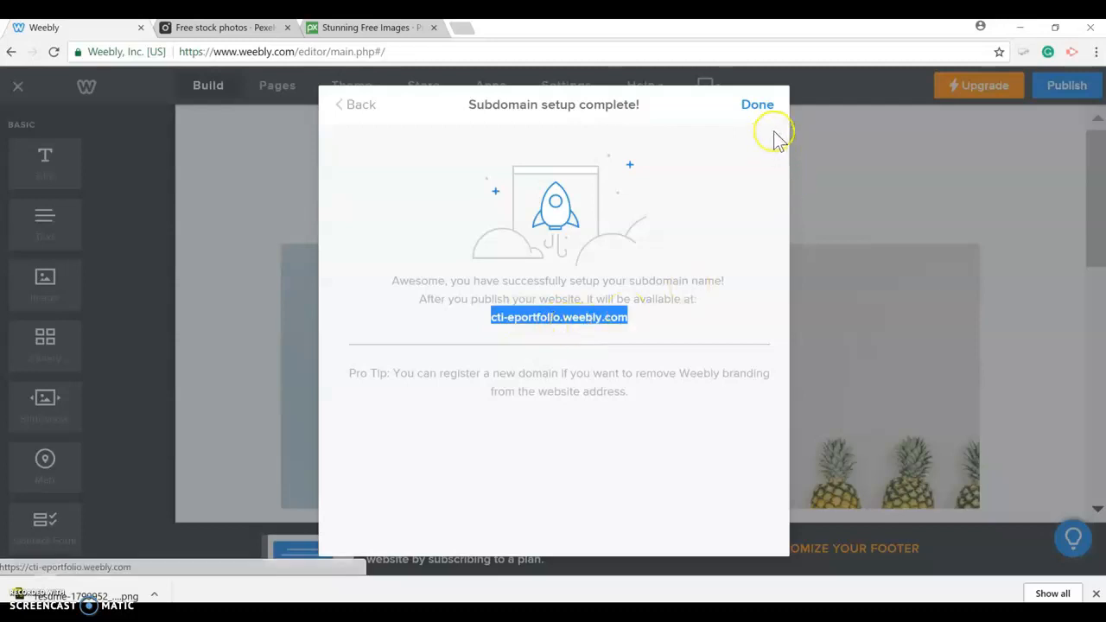
- Finish the subdomain setup and look through the content elements available for building the site
click(762, 107)
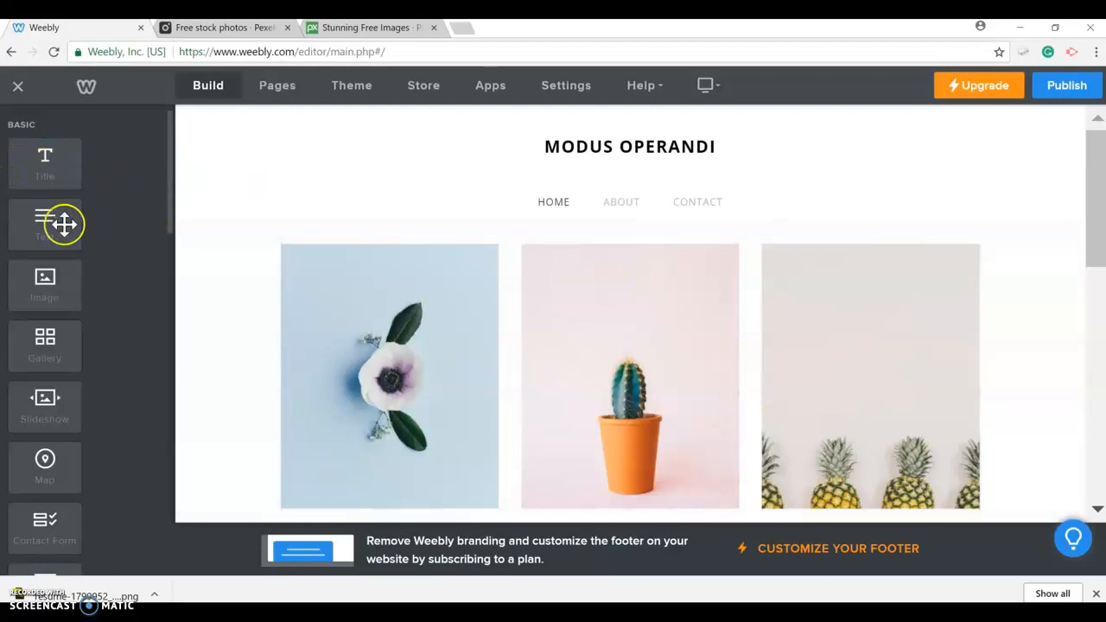
scroll(116, 298, down, 5)
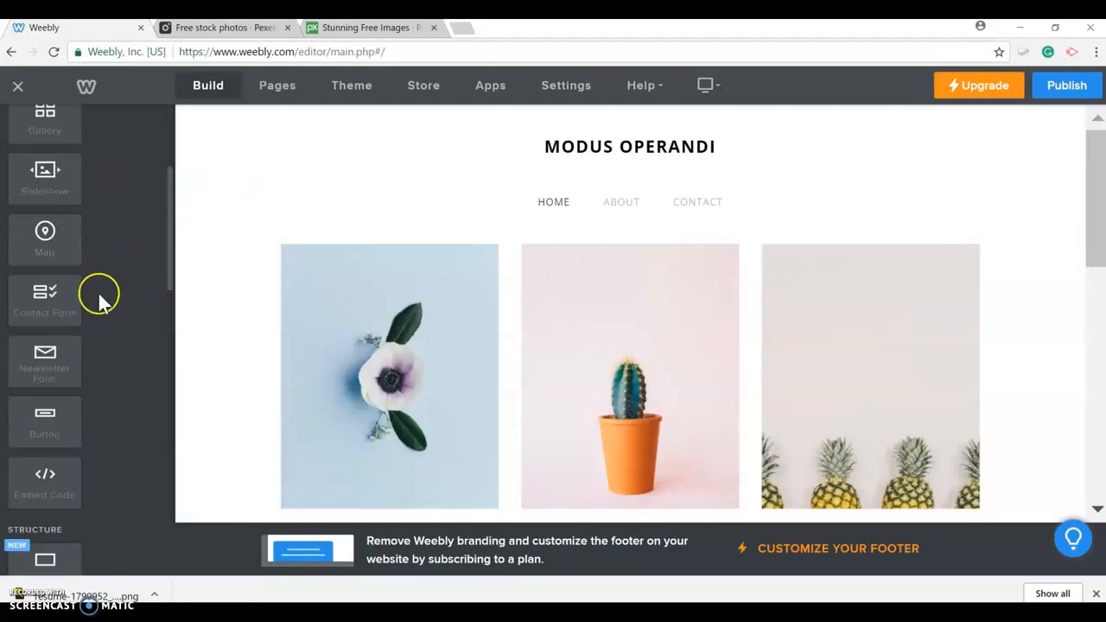
scroll(86, 307, down, 3)
scroll(97, 367, up, 8)
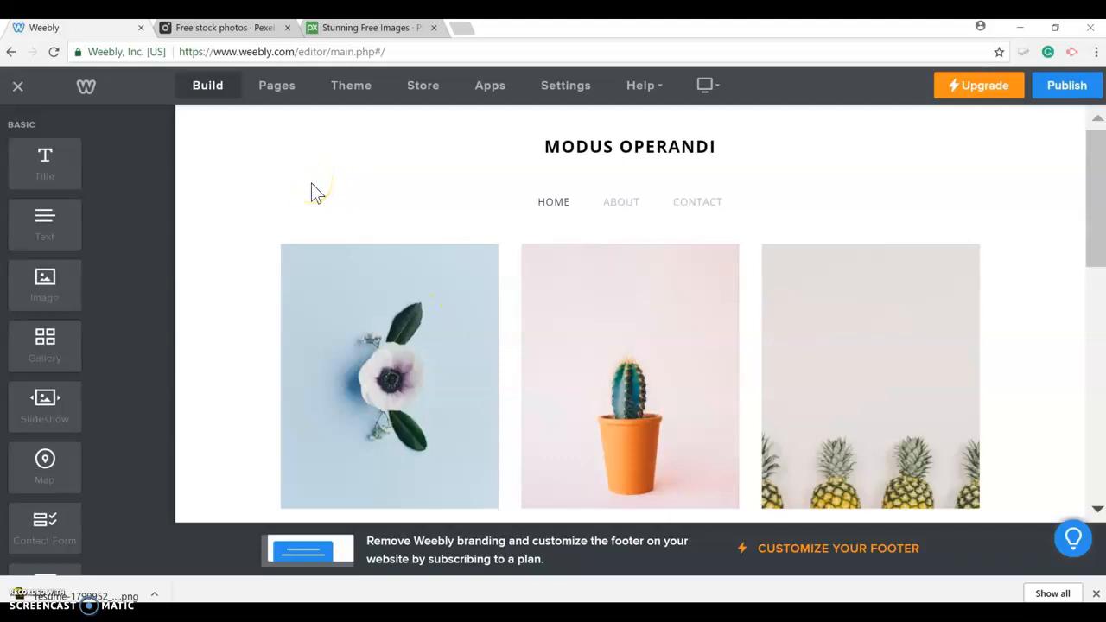
- Look through the site editor's page list, theme options, store, app center and the desktop/mobile view choices
click(291, 90)
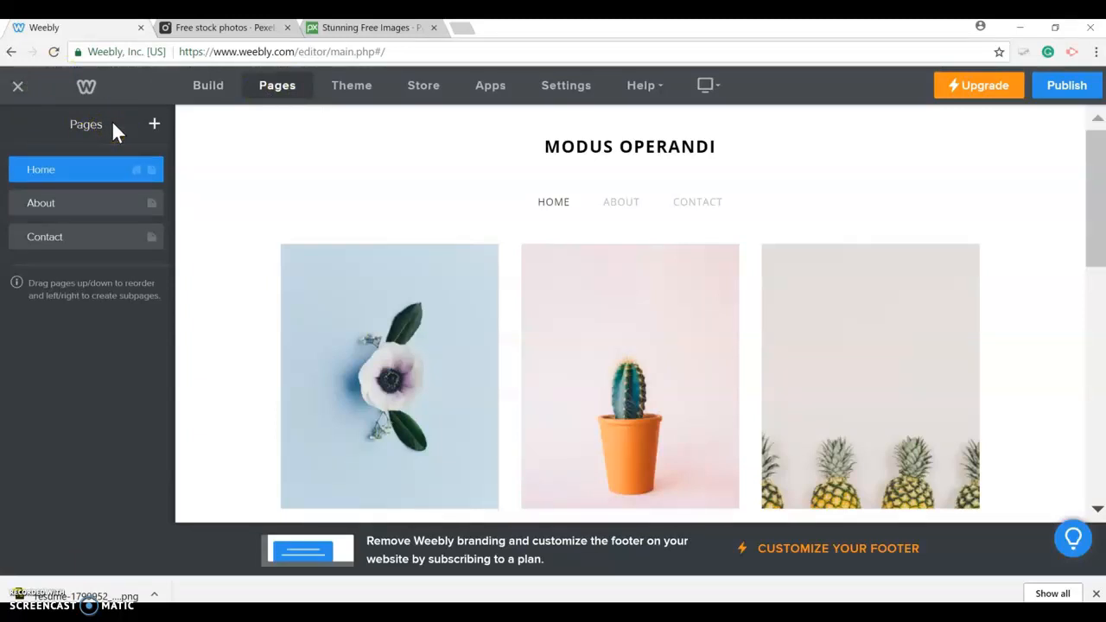
click(361, 93)
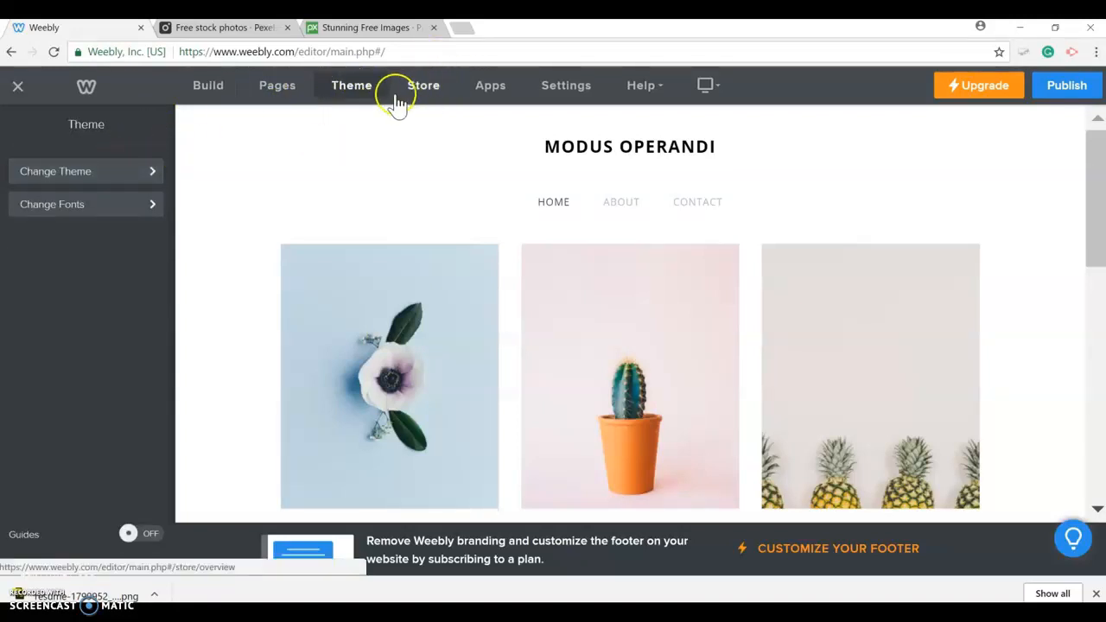
click(427, 90)
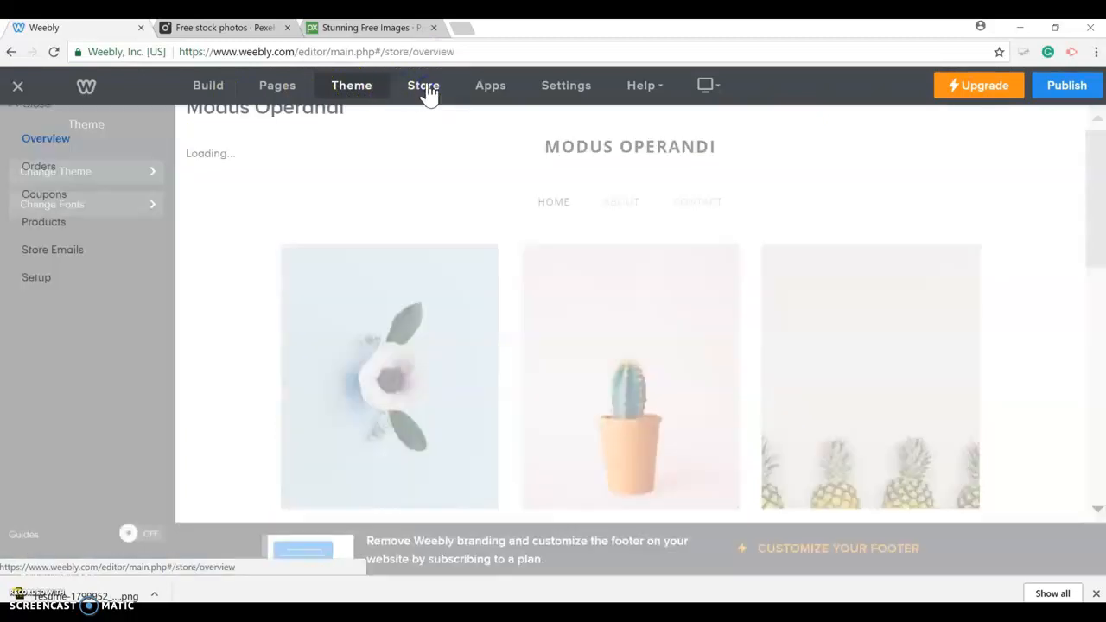
click(12, 50)
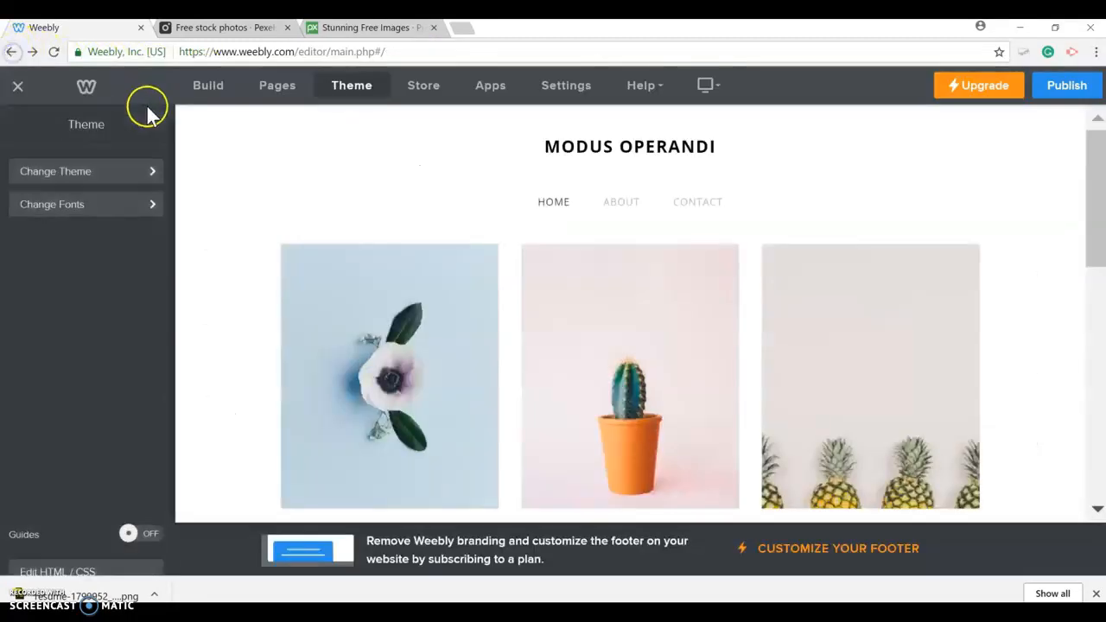
click(489, 87)
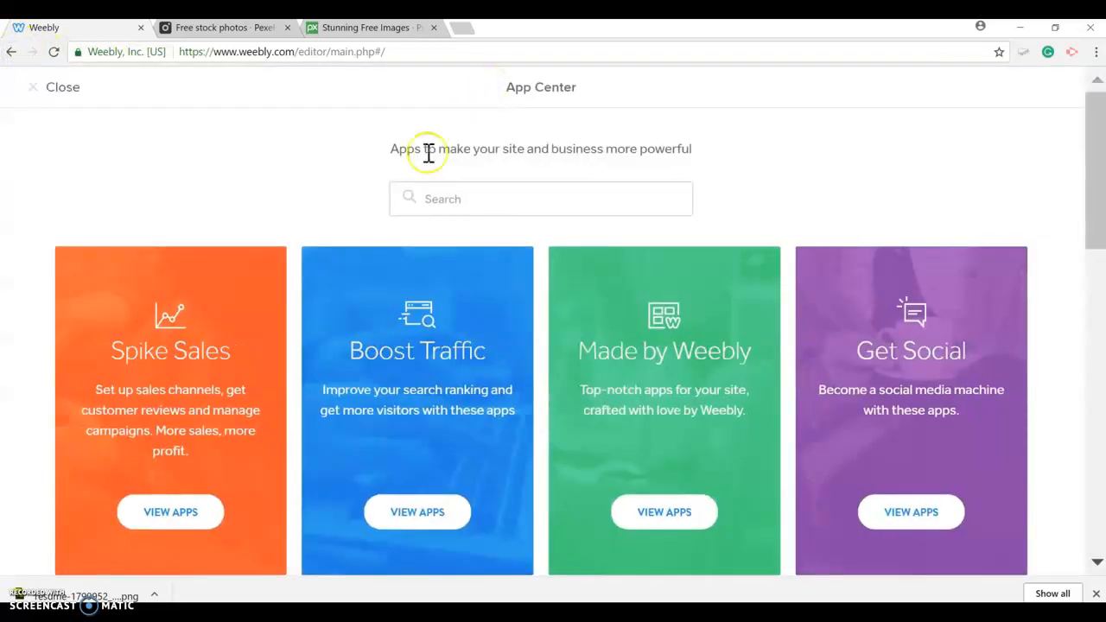
click(11, 50)
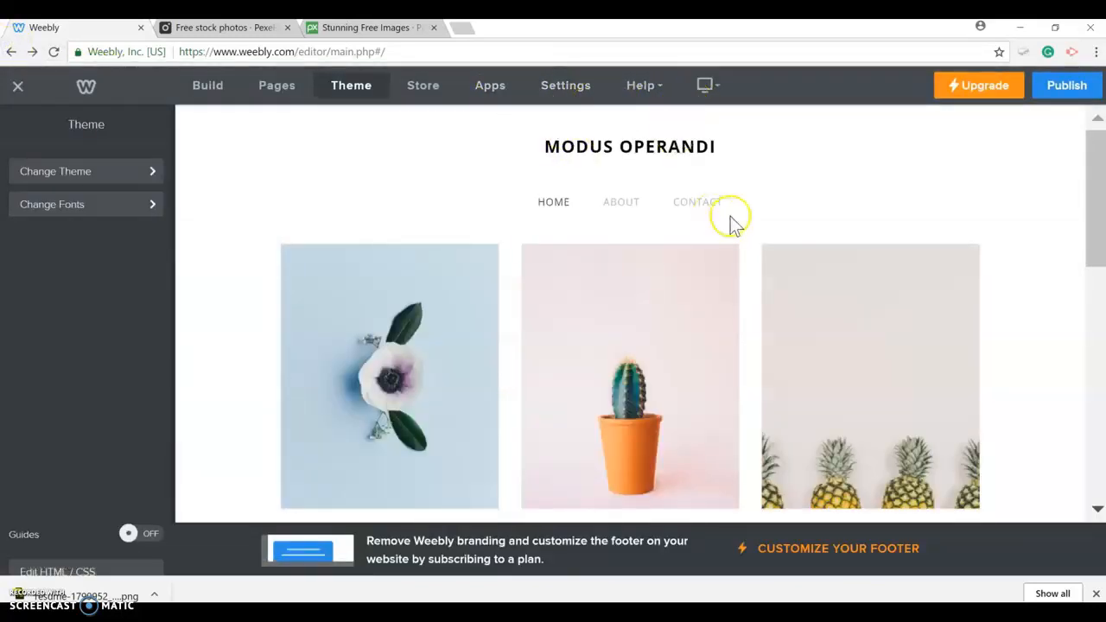
click(718, 92)
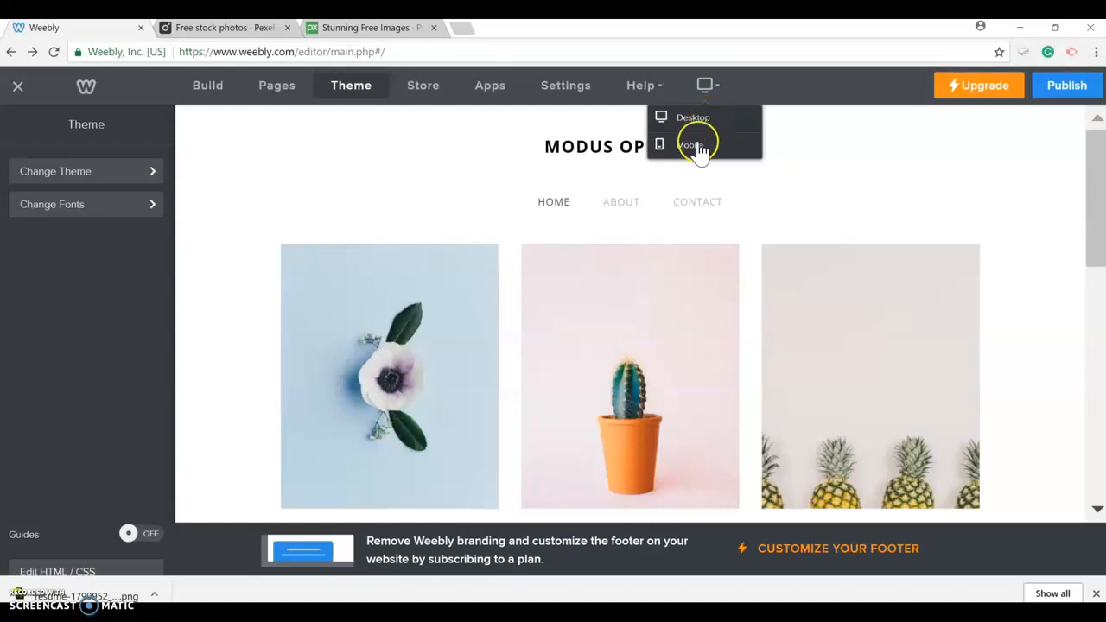
click(848, 149)
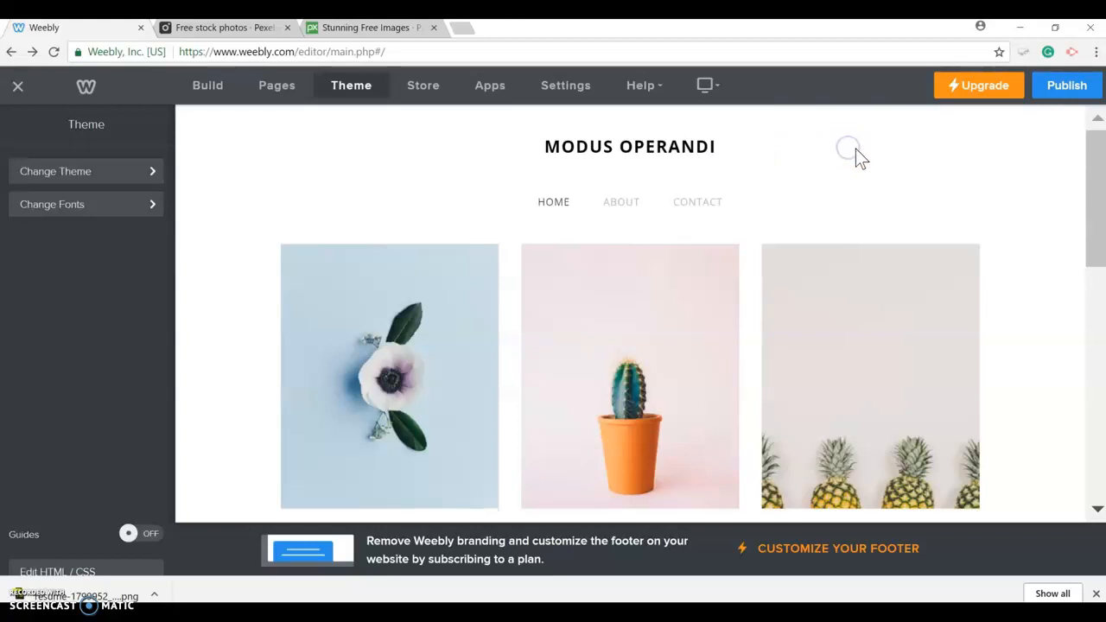
- Replace the site title on the Home page with "WELCOME TO", the owner's full name in possessive form, and "E-PORTFOLIO"
click(209, 90)
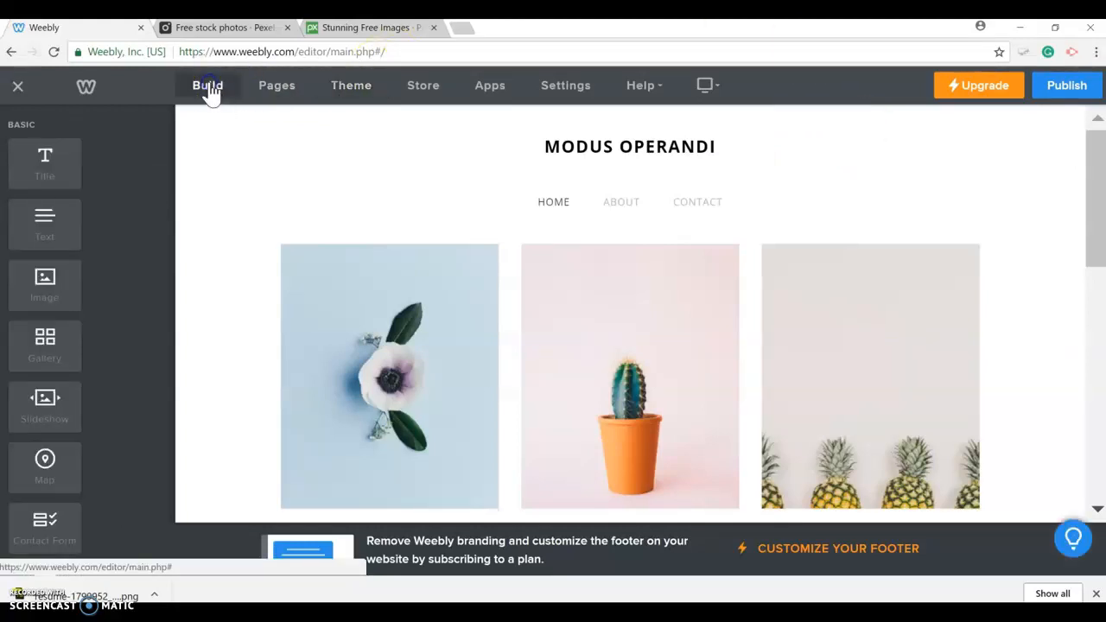
click(646, 145)
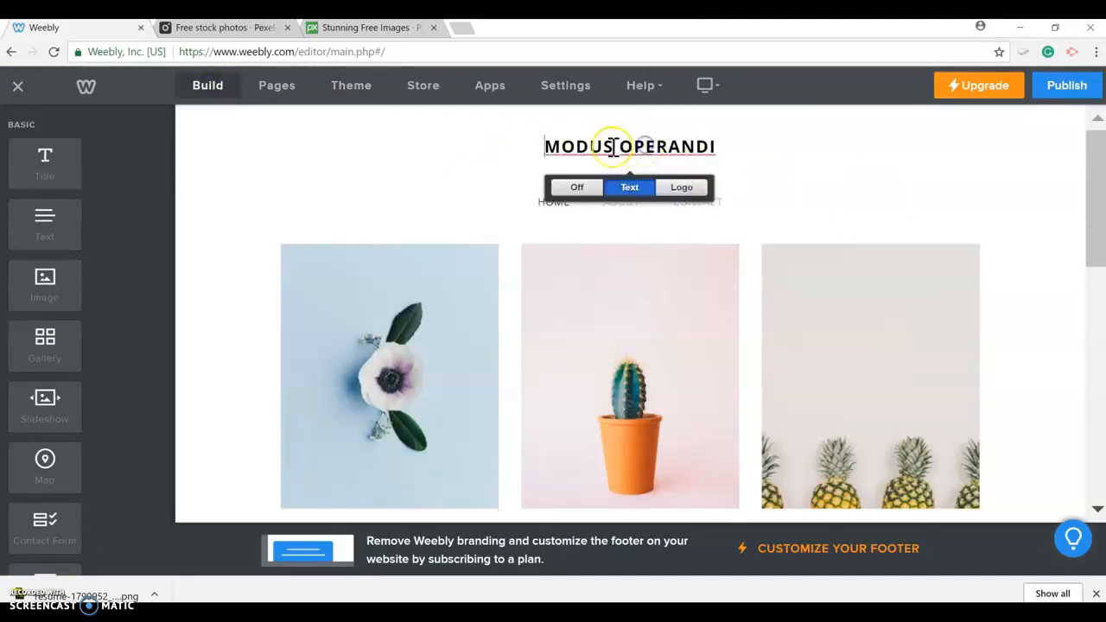
drag(546, 147, 724, 138)
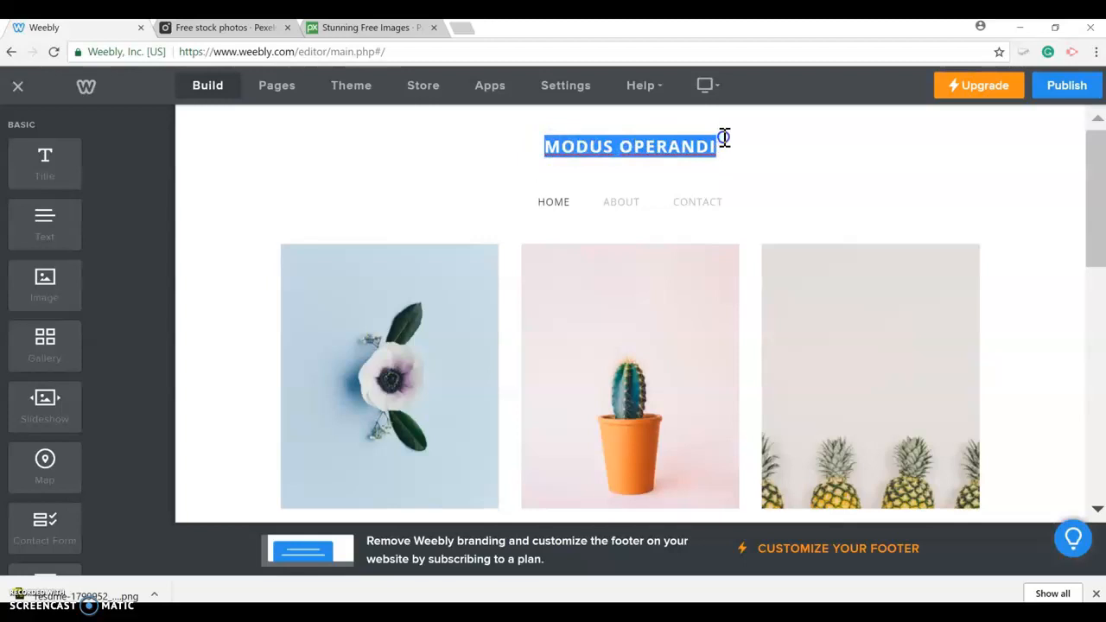
text(WE)
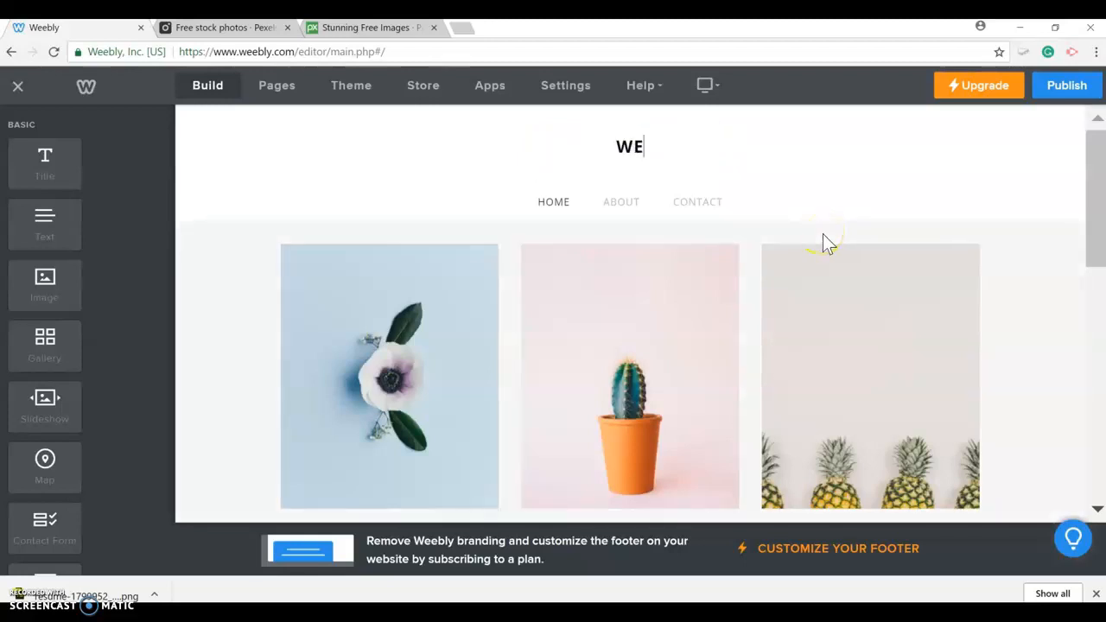
text(LCOME TO)
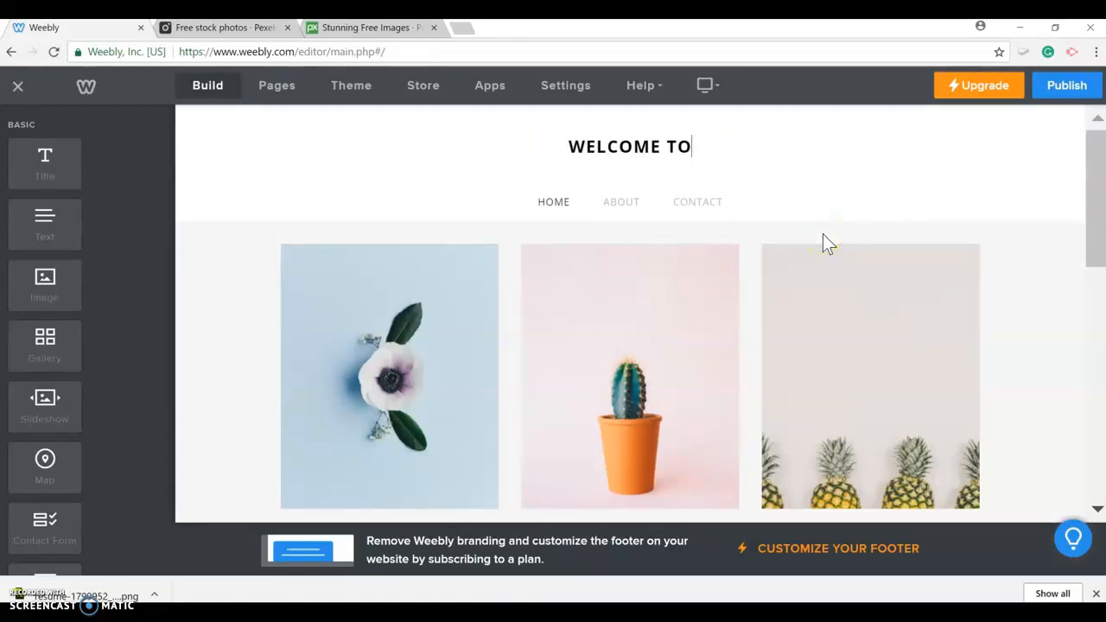
text( CHRIS IN)
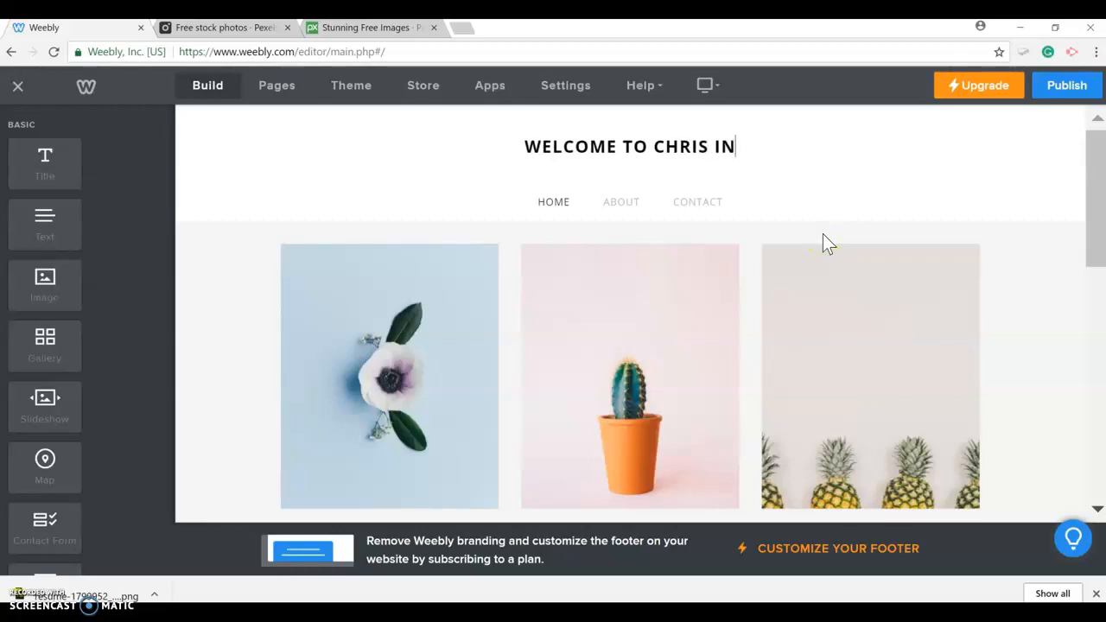
text(MAN'S E=)
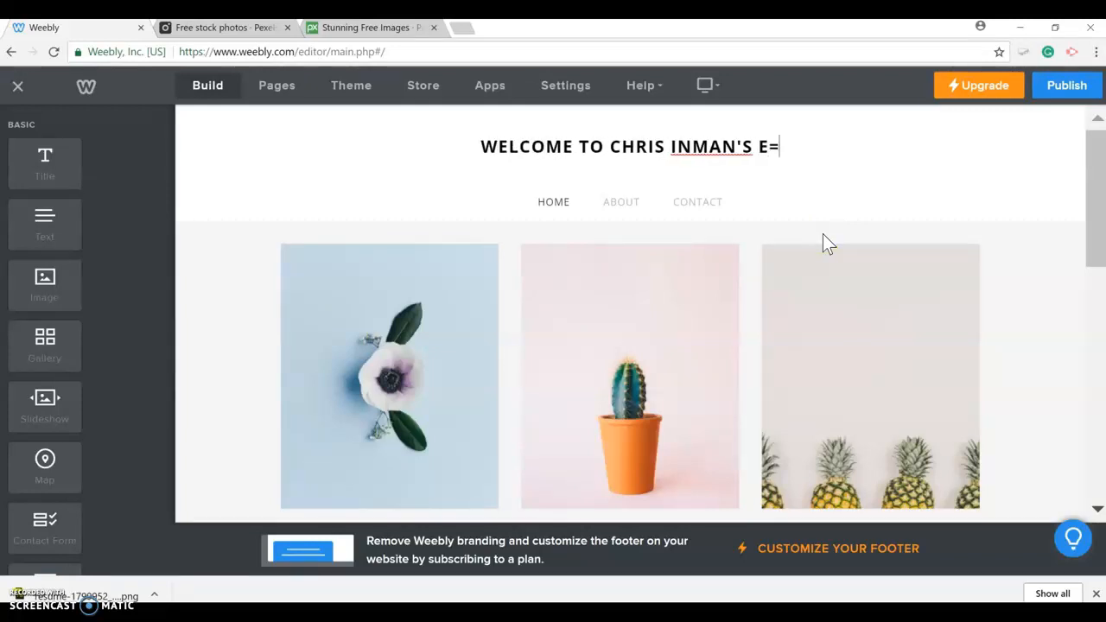
key(BackSpace)
text(-PORTFIO)
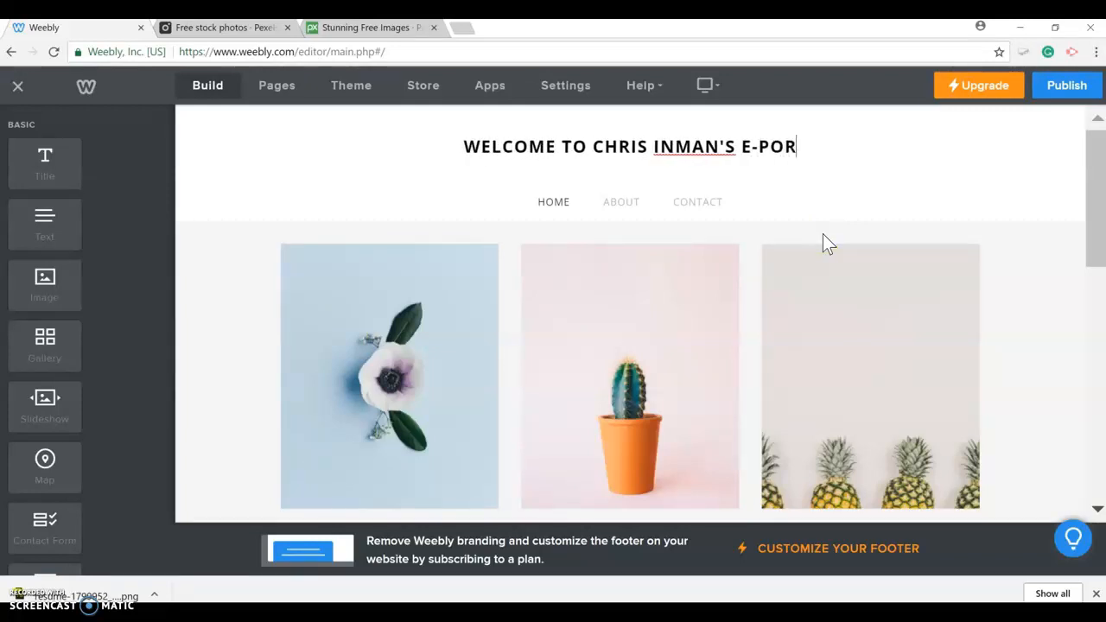
key(BackSpace)
key(BackSpace)
text(OLIO)
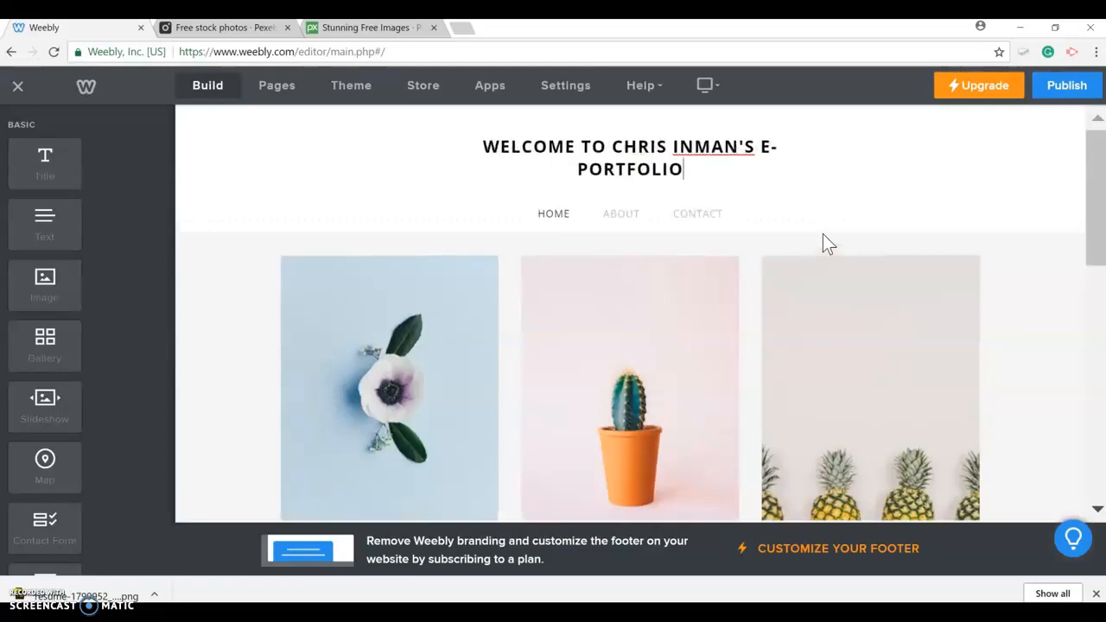
click(774, 154)
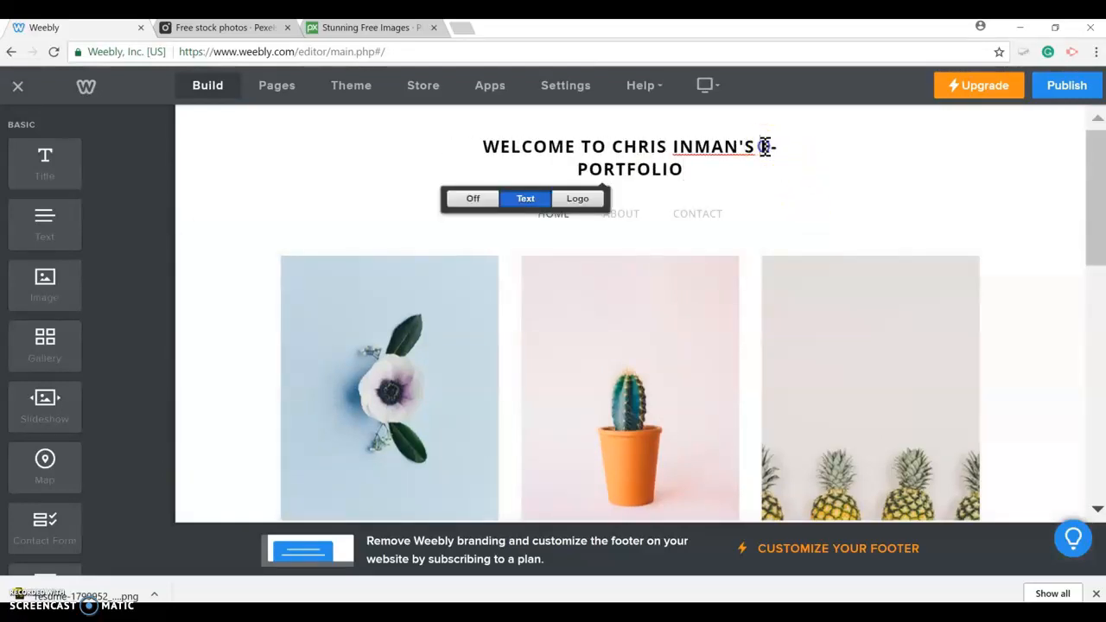
key(Return)
click(837, 192)
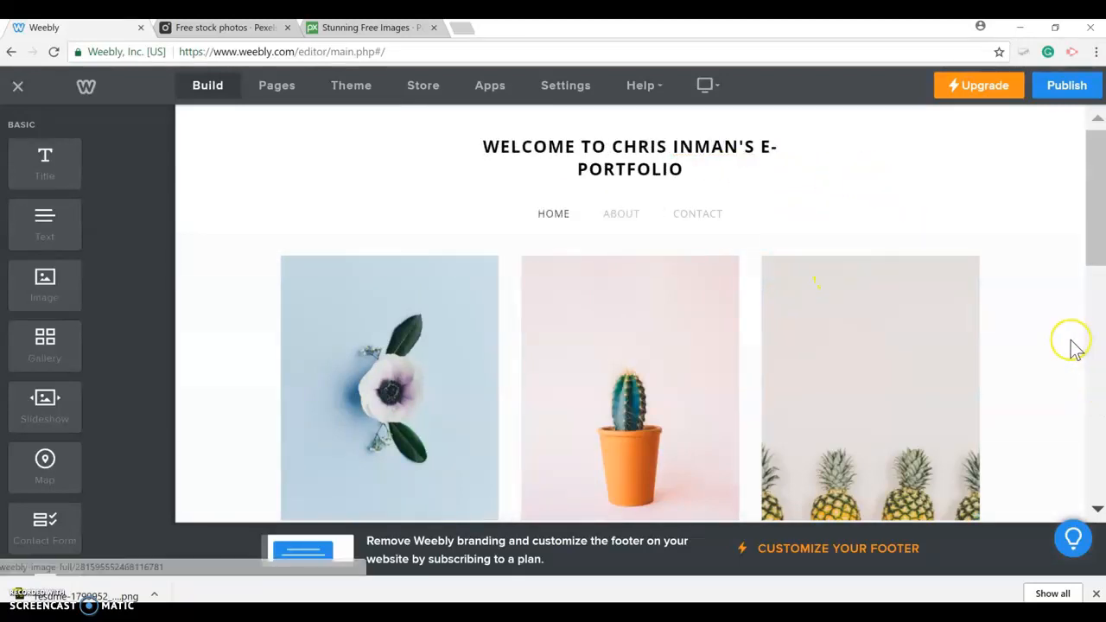
scroll(1040, 217, down, 1)
scroll(1022, 220, up, 1)
mouse_move(976, 258)
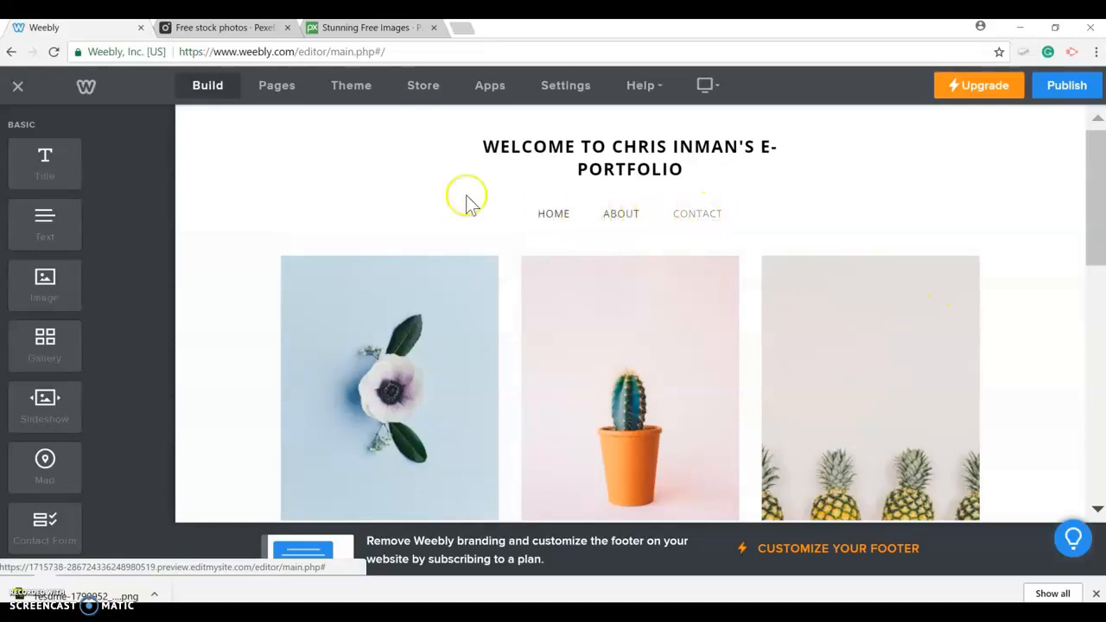
click(279, 85)
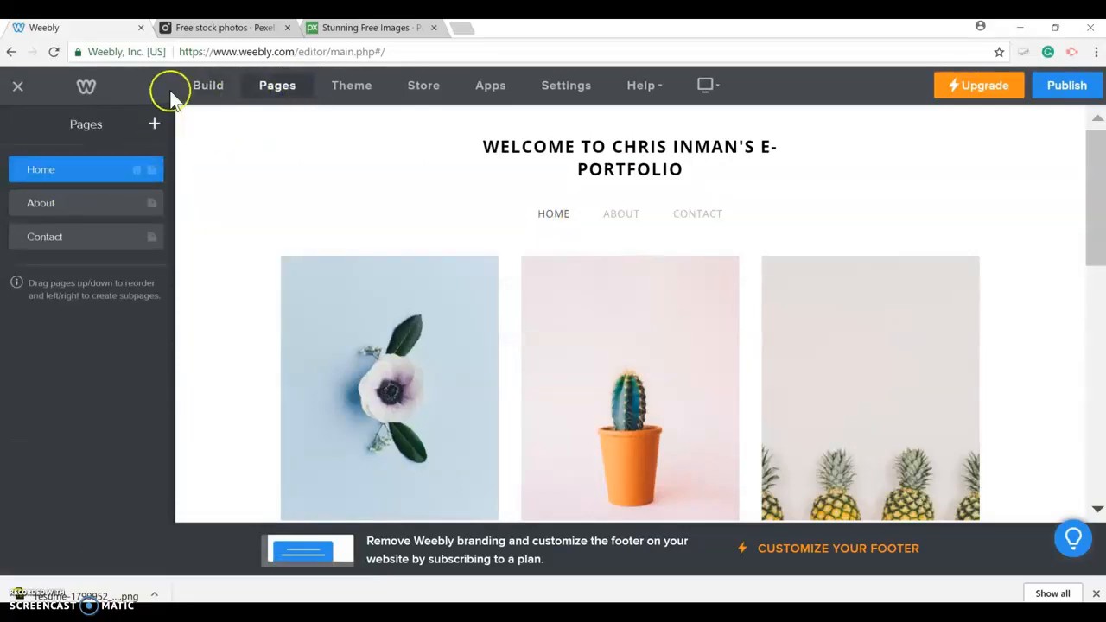
click(211, 90)
scroll(1069, 354, down, 1)
scroll(1069, 328, up, 1)
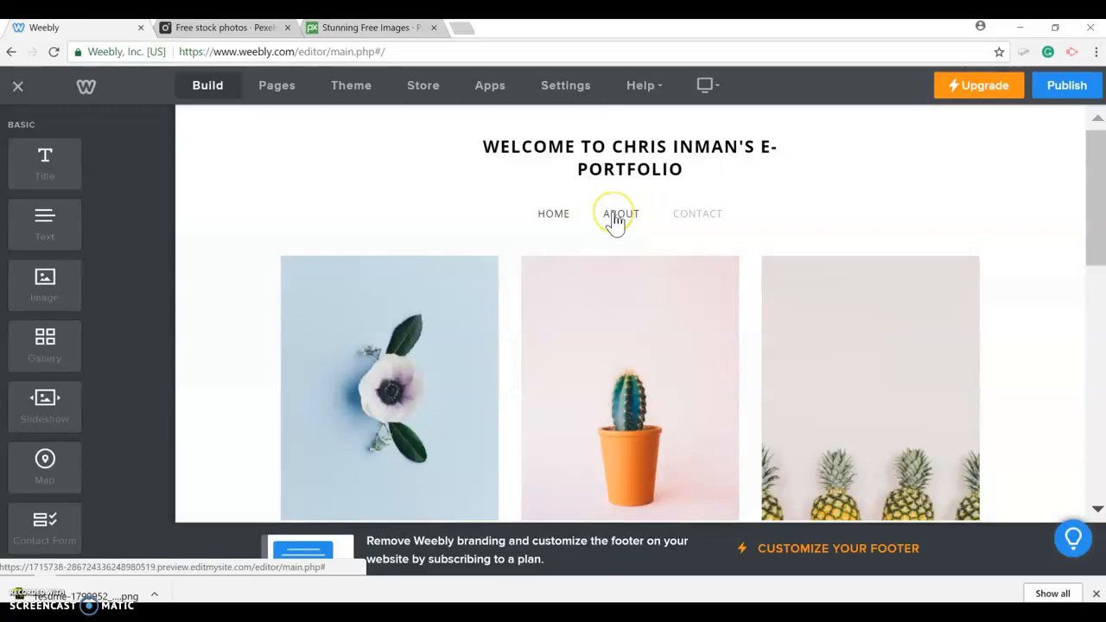
- View the About page's content, go back to the Home page and reopen the About page
click(618, 216)
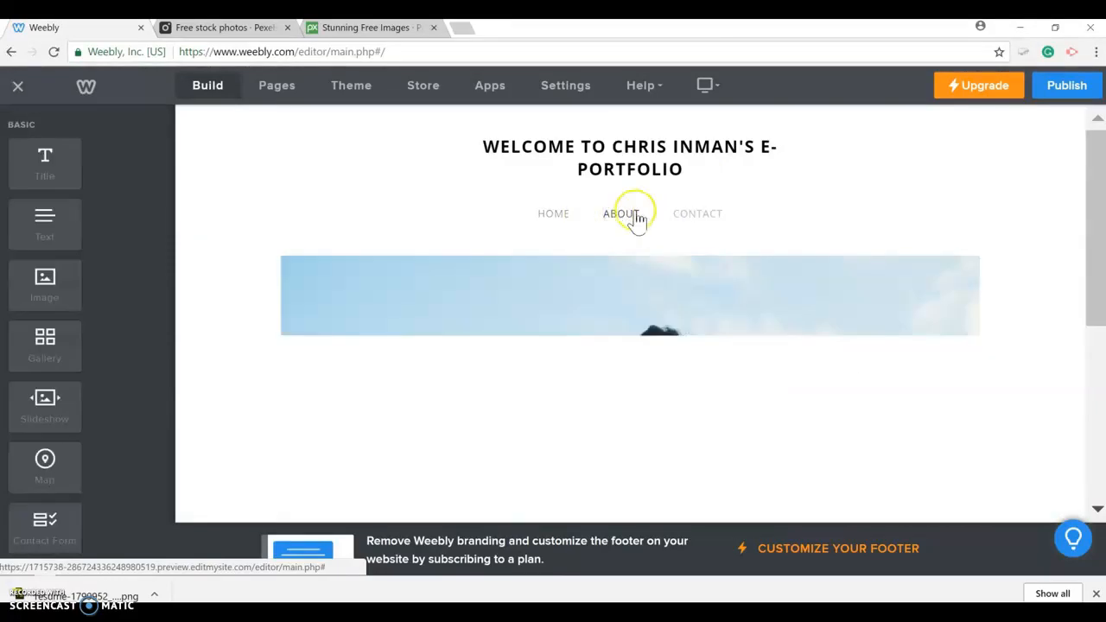
scroll(891, 262, down, 4)
scroll(914, 266, up, 4)
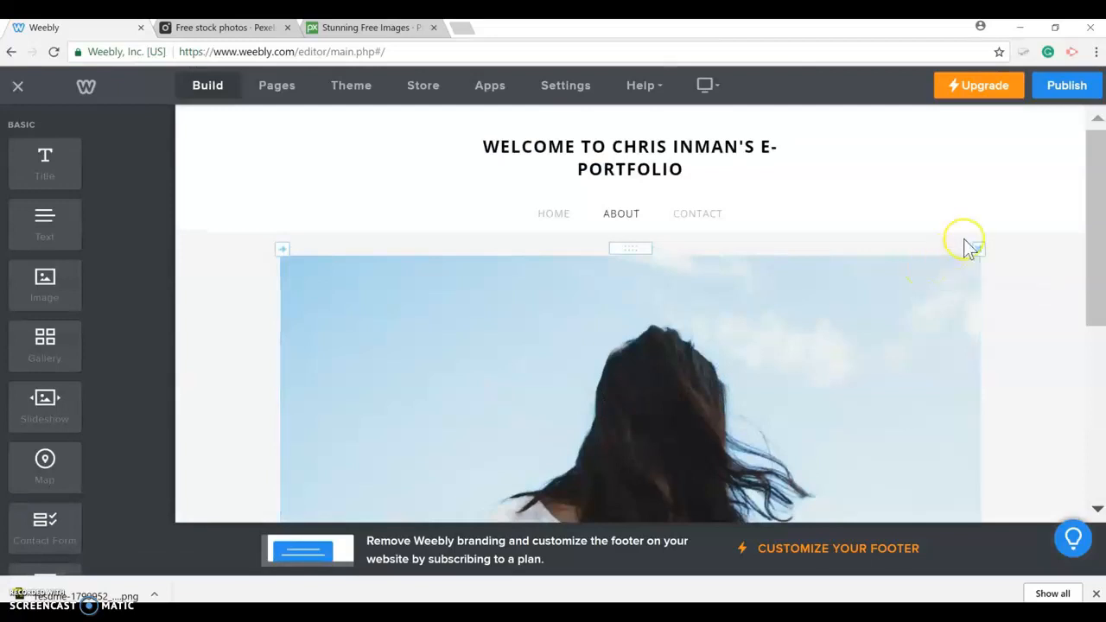
click(558, 217)
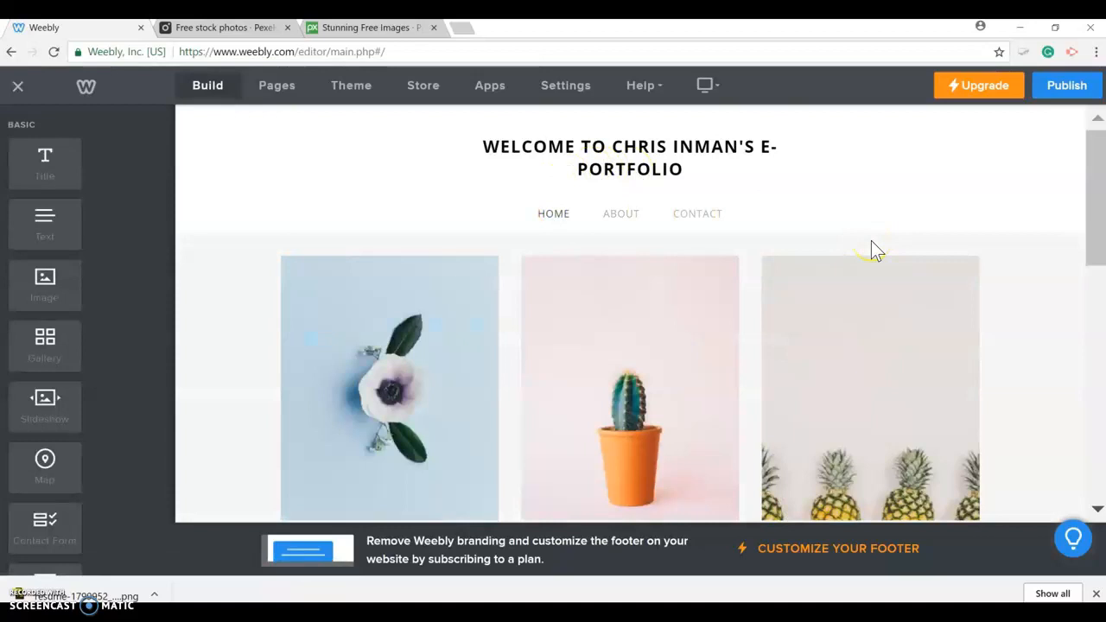
click(619, 214)
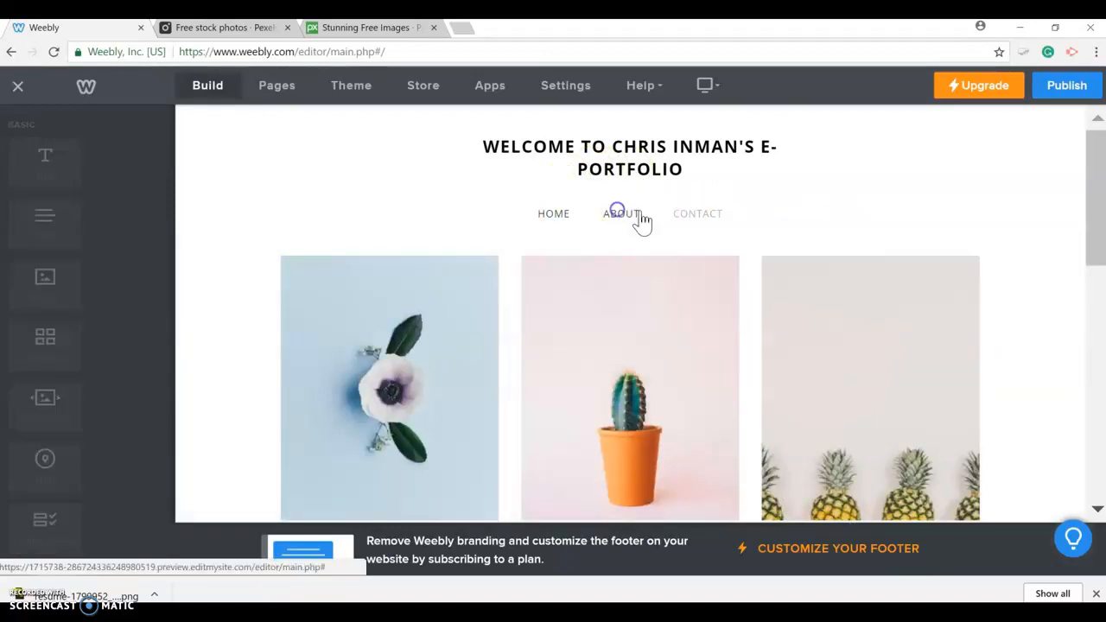
- Examine the About page's settings, including its name, header type and copy and delete options, and return to the page list
click(281, 85)
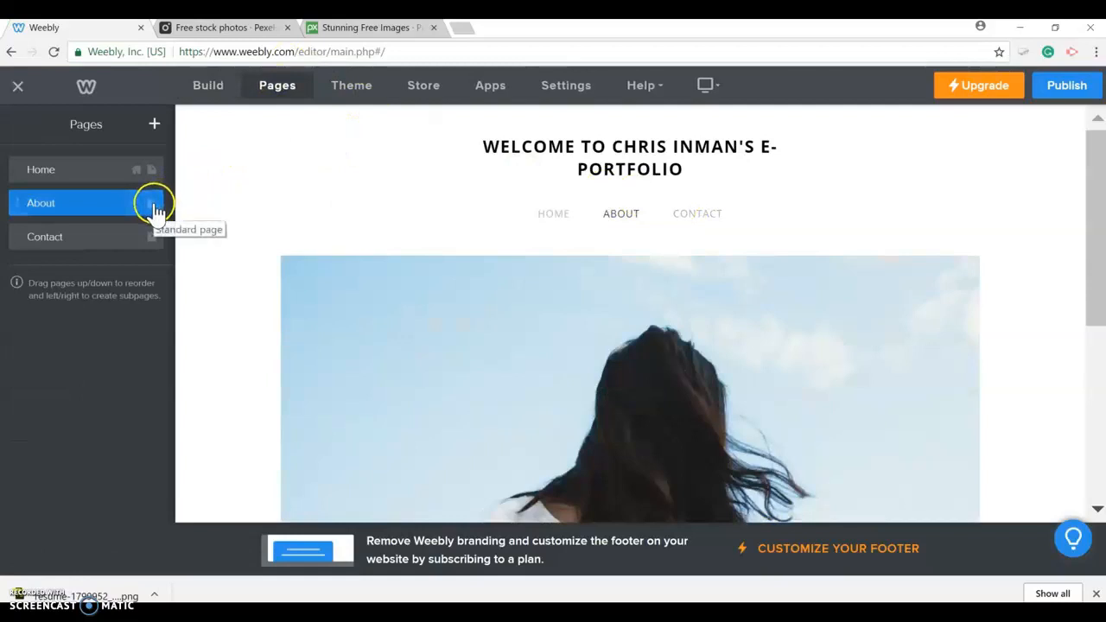
click(97, 214)
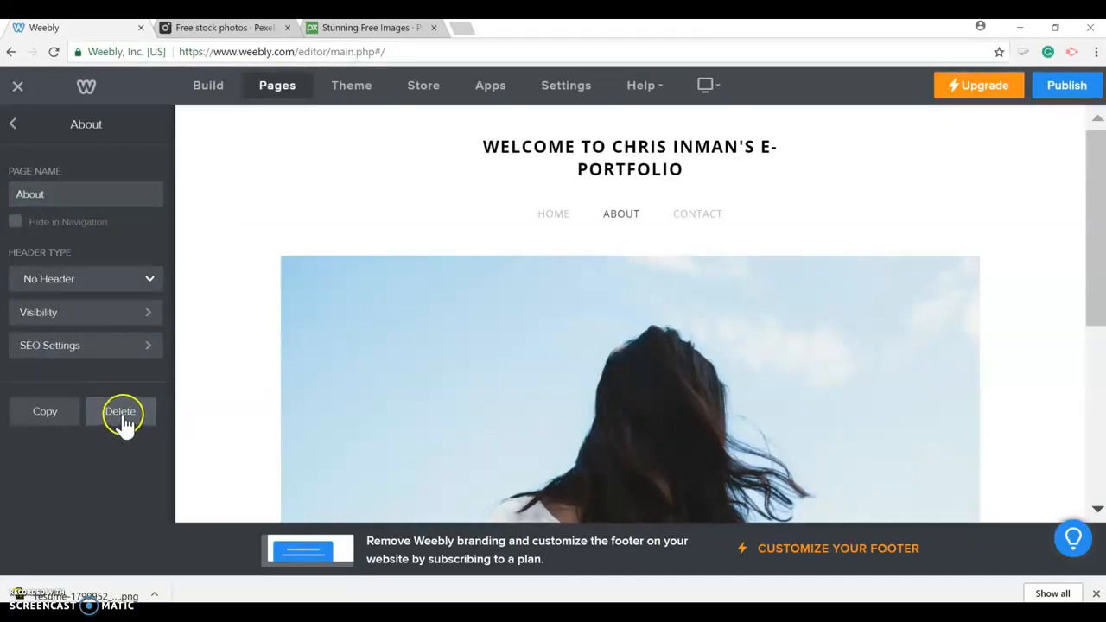
click(19, 126)
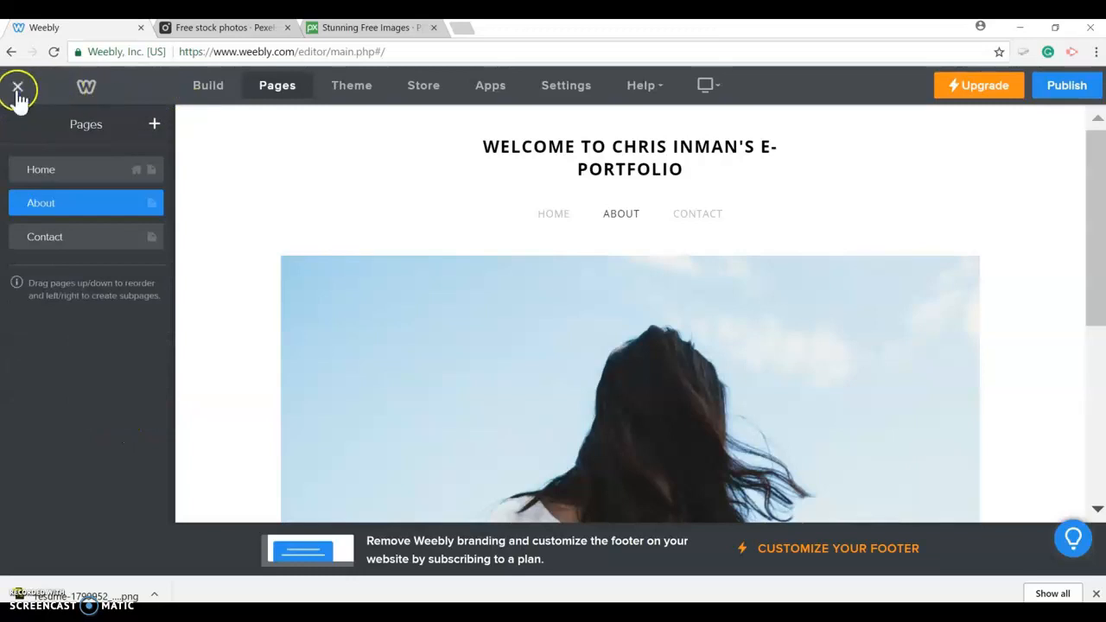
- Leave the site editor for the account dashboard and open the list of the account's sites
click(17, 87)
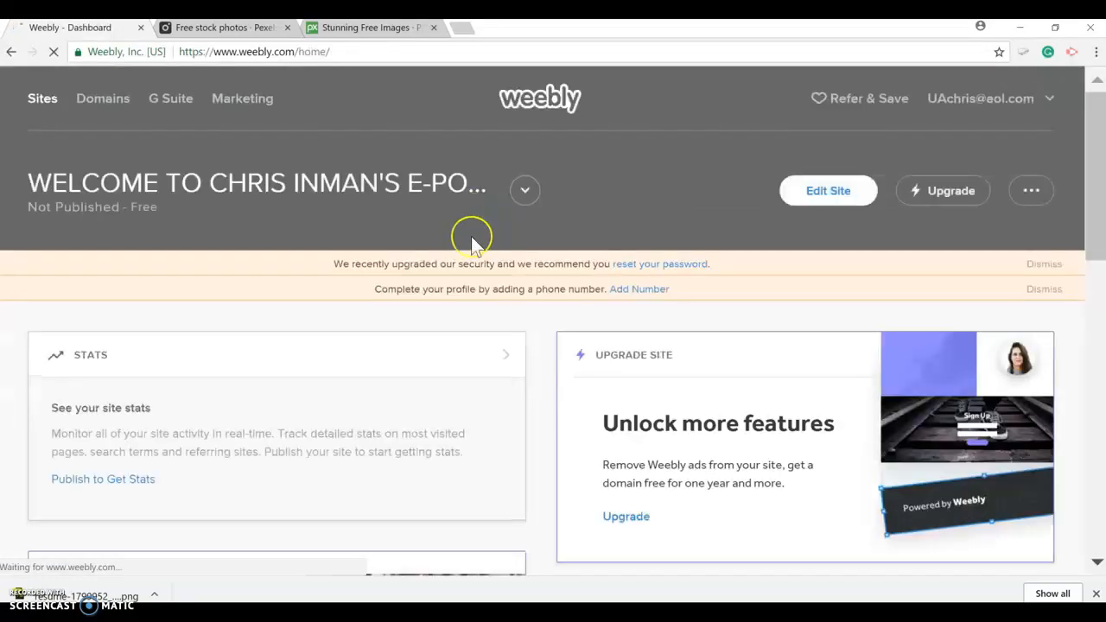
scroll(193, 141, down, 1)
scroll(194, 141, up, 1)
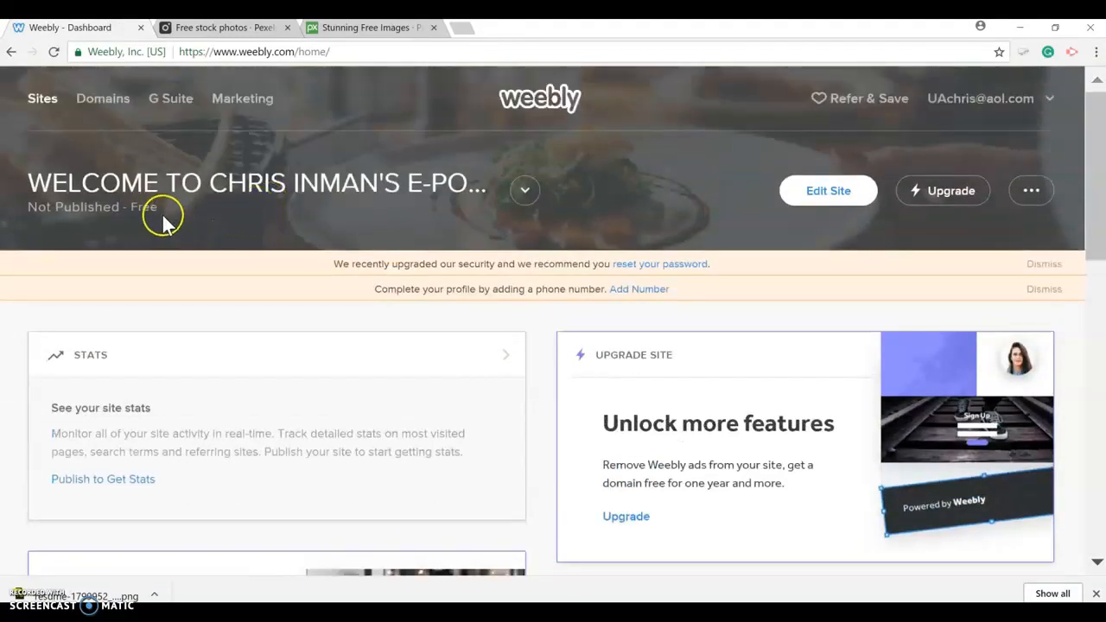
click(371, 191)
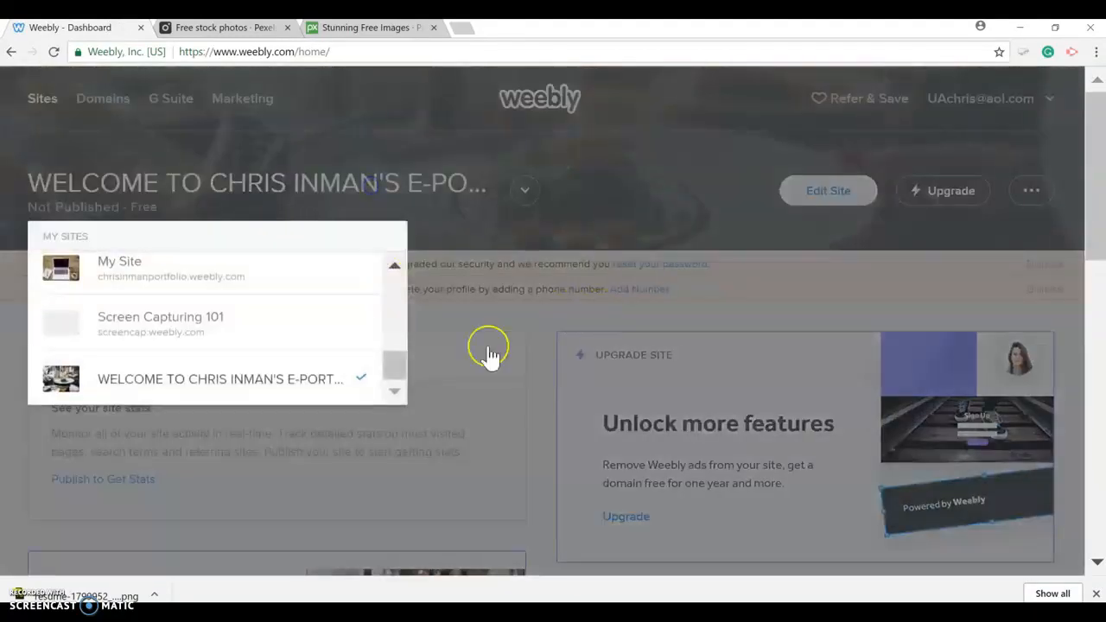
- Reopen the e-portfolio site in the editor and delete its About page
click(815, 199)
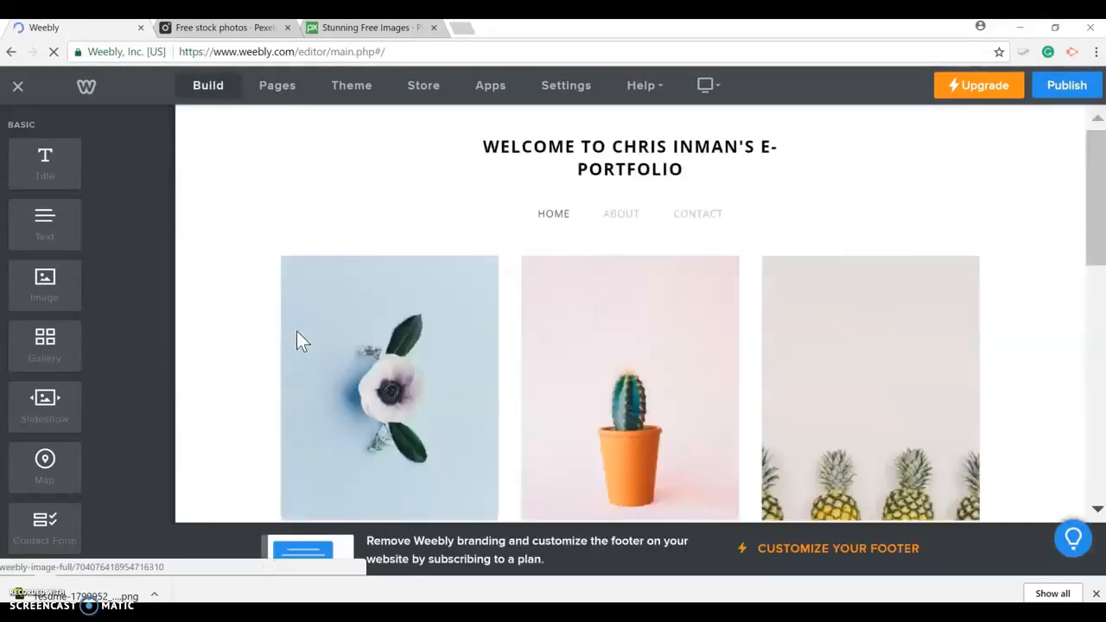
click(621, 216)
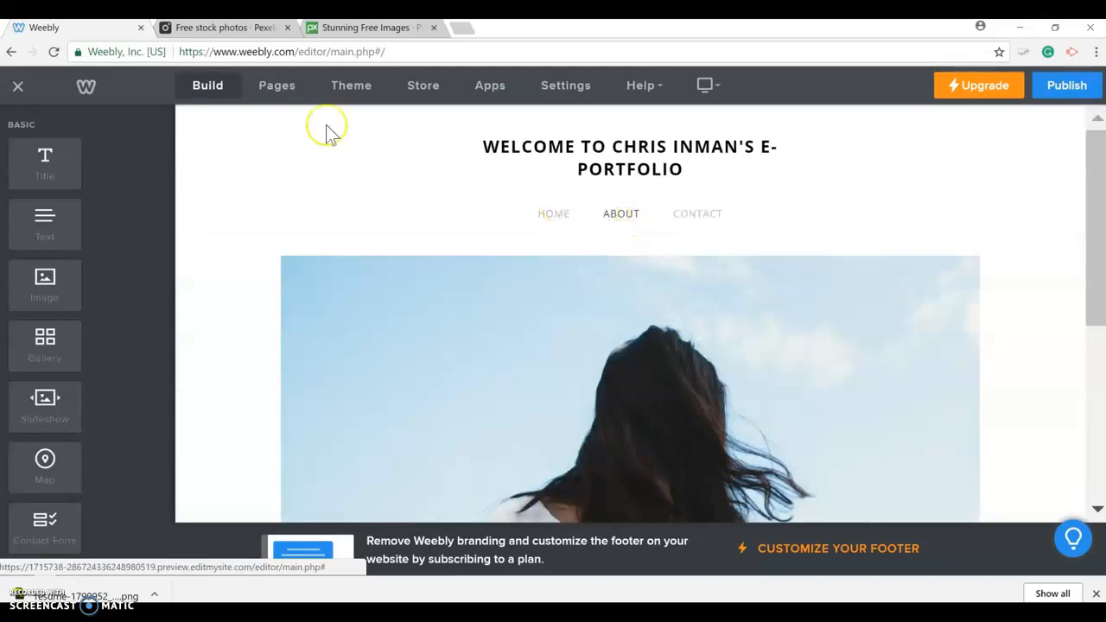
click(292, 86)
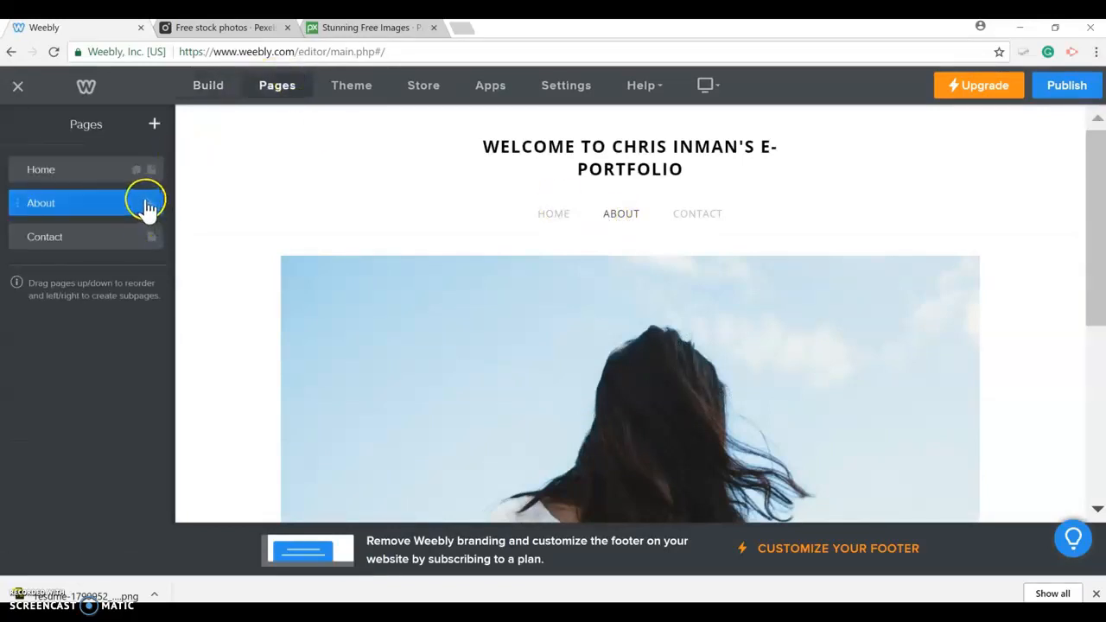
click(76, 205)
click(122, 412)
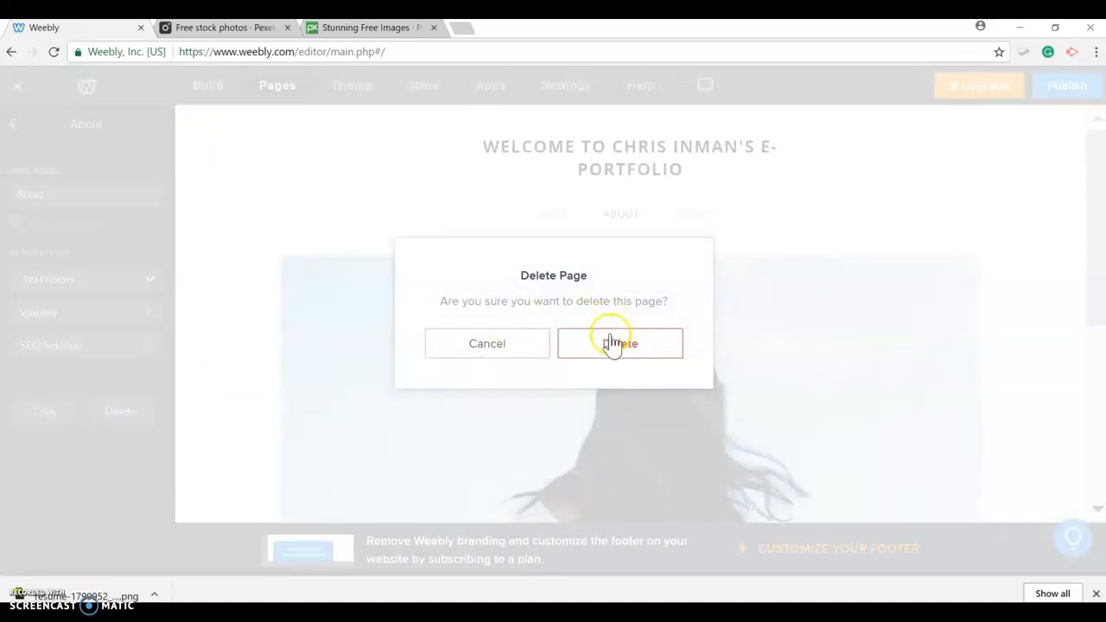
click(619, 345)
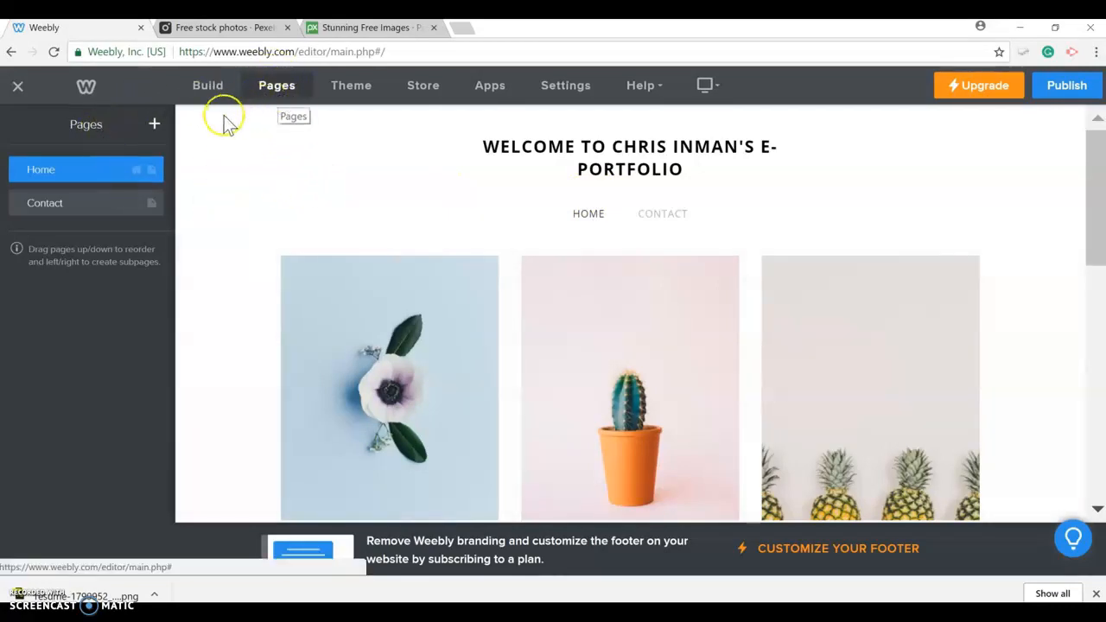
- Add a standard page named "About Me" and set its header type to No Header
click(154, 126)
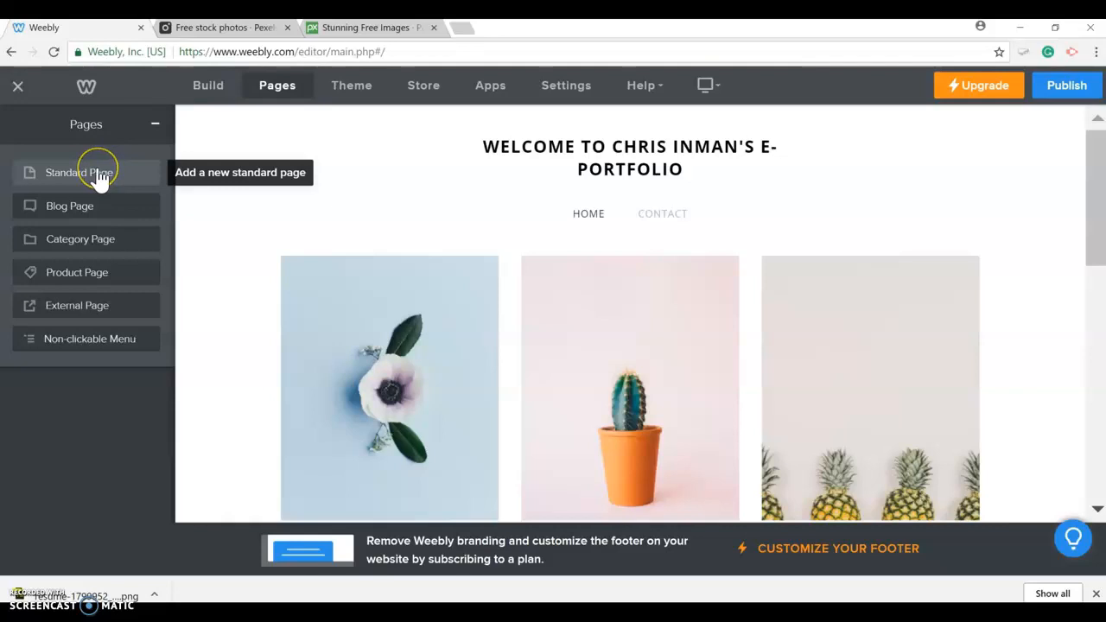
click(154, 180)
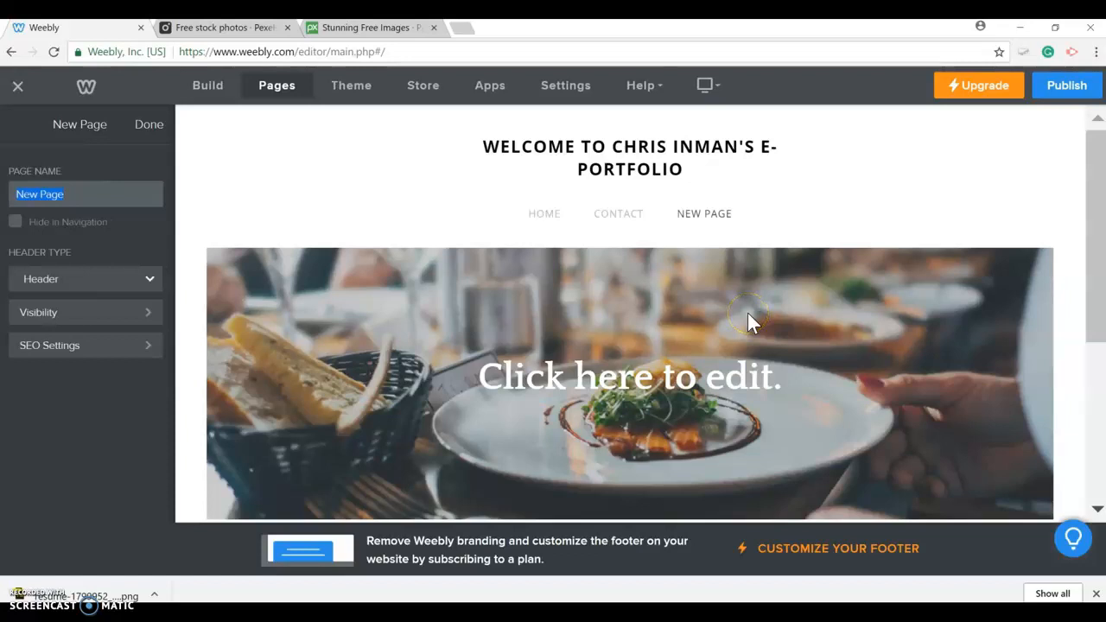
text(Abo)
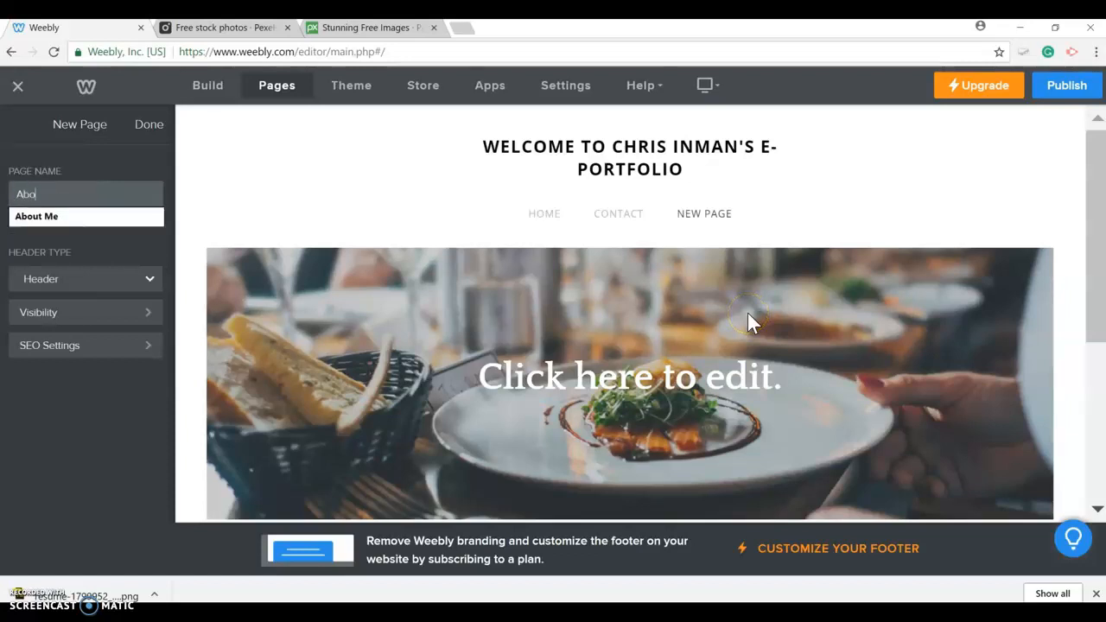
text(ut Me)
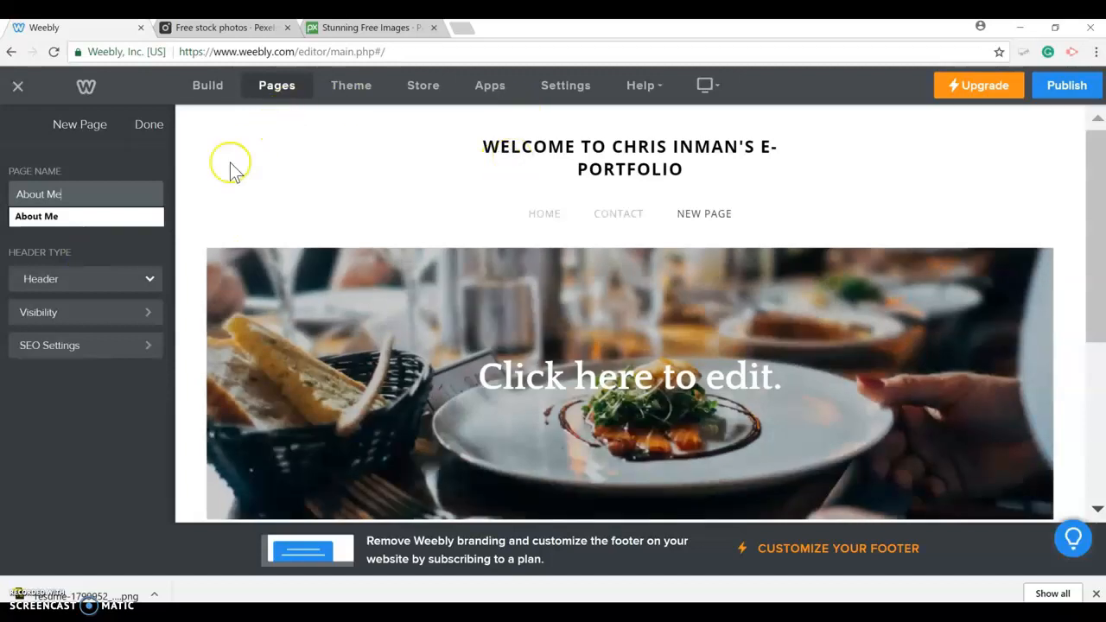
click(142, 175)
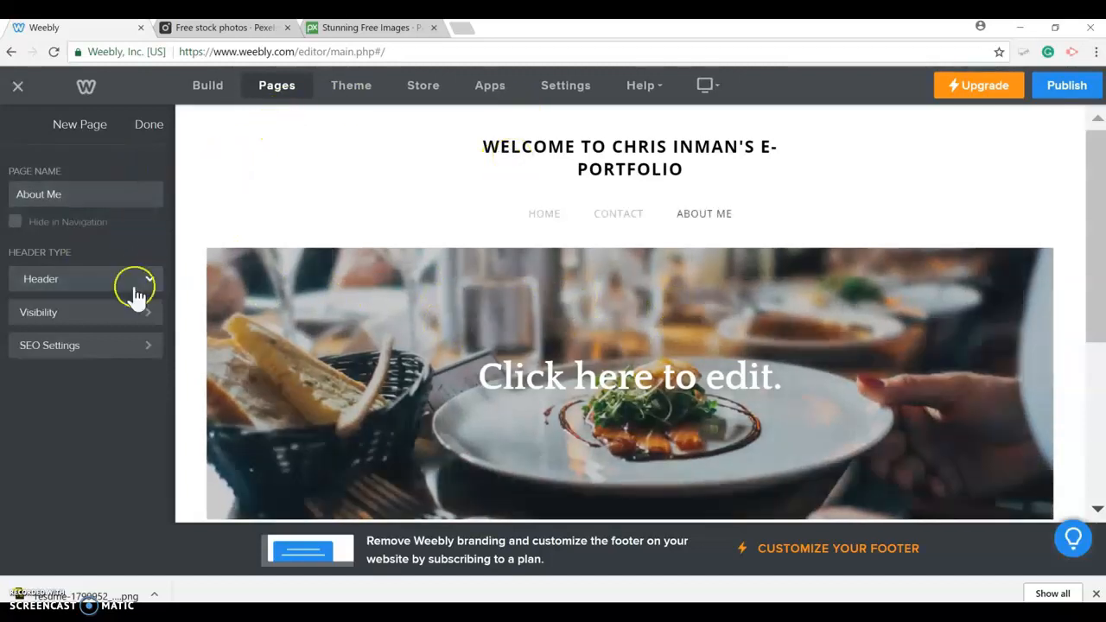
click(150, 280)
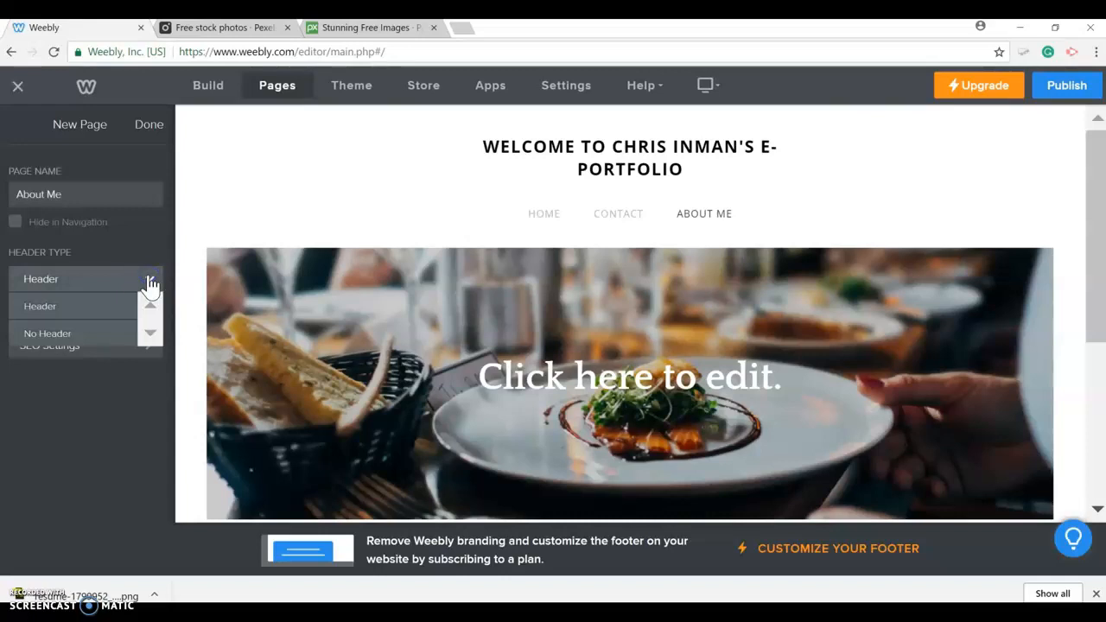
click(48, 334)
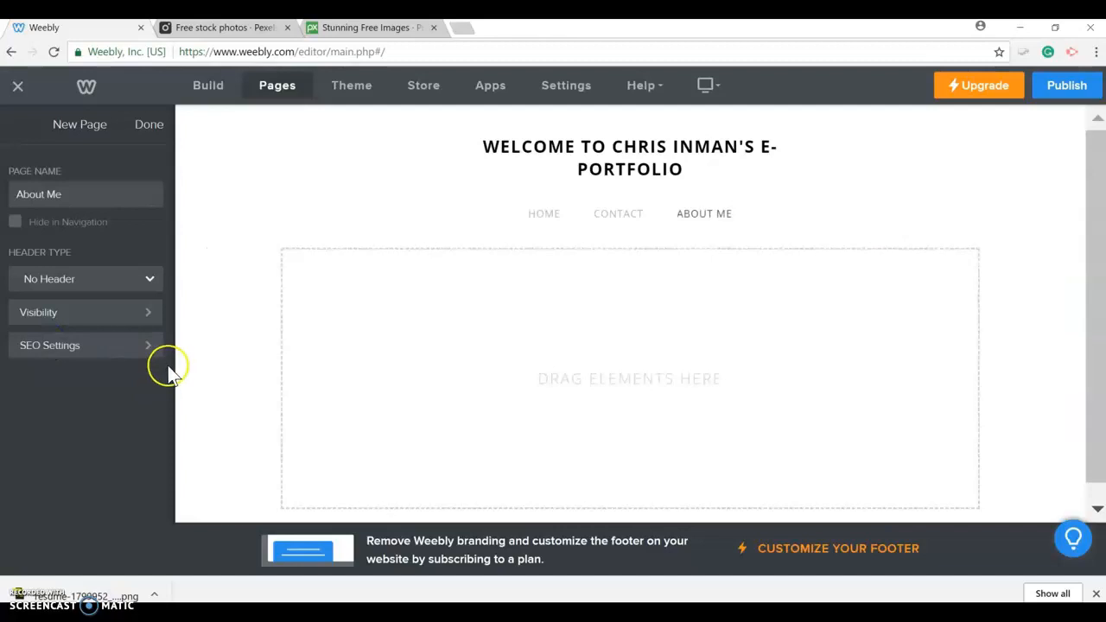
click(834, 327)
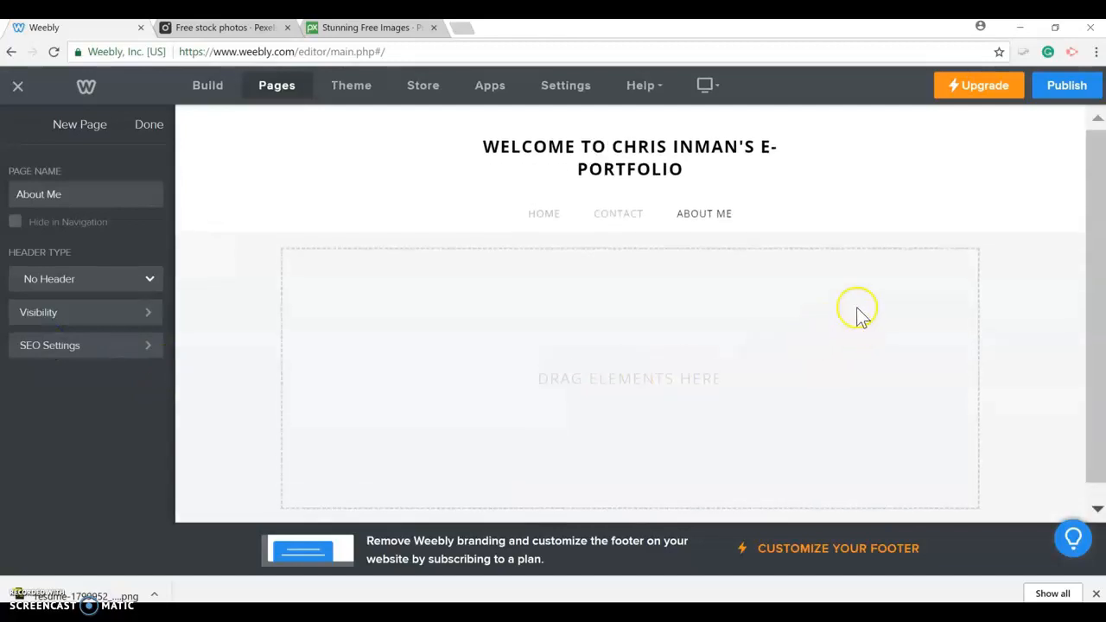
- Try to break the site title onto a new line before "E-PORTFOLIO"
click(767, 131)
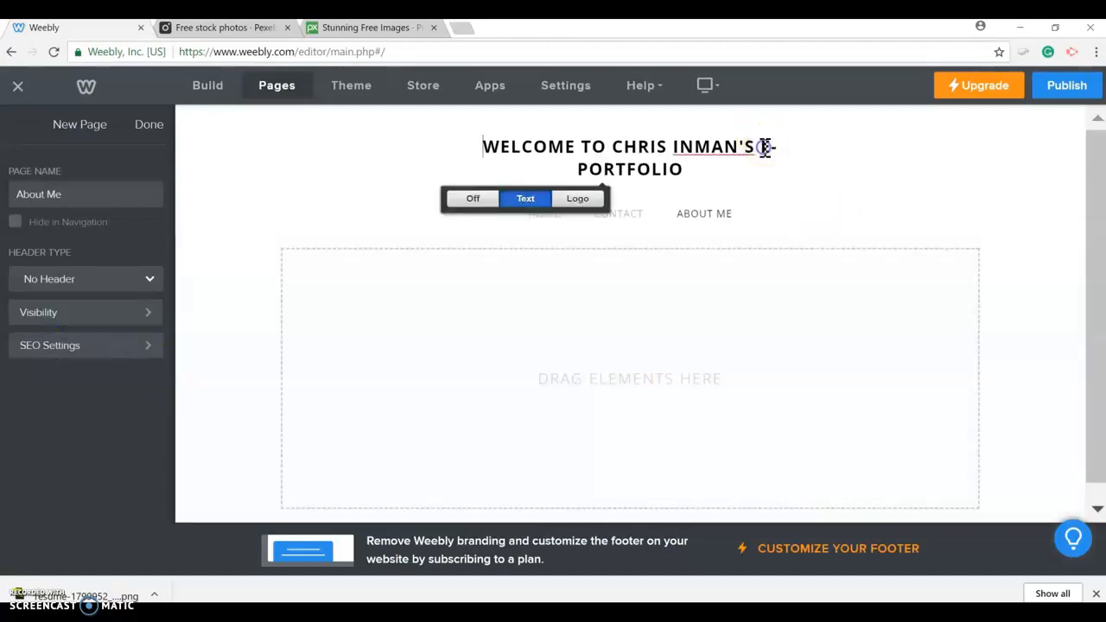
key(Return)
click(763, 170)
click(716, 145)
key(Delete)
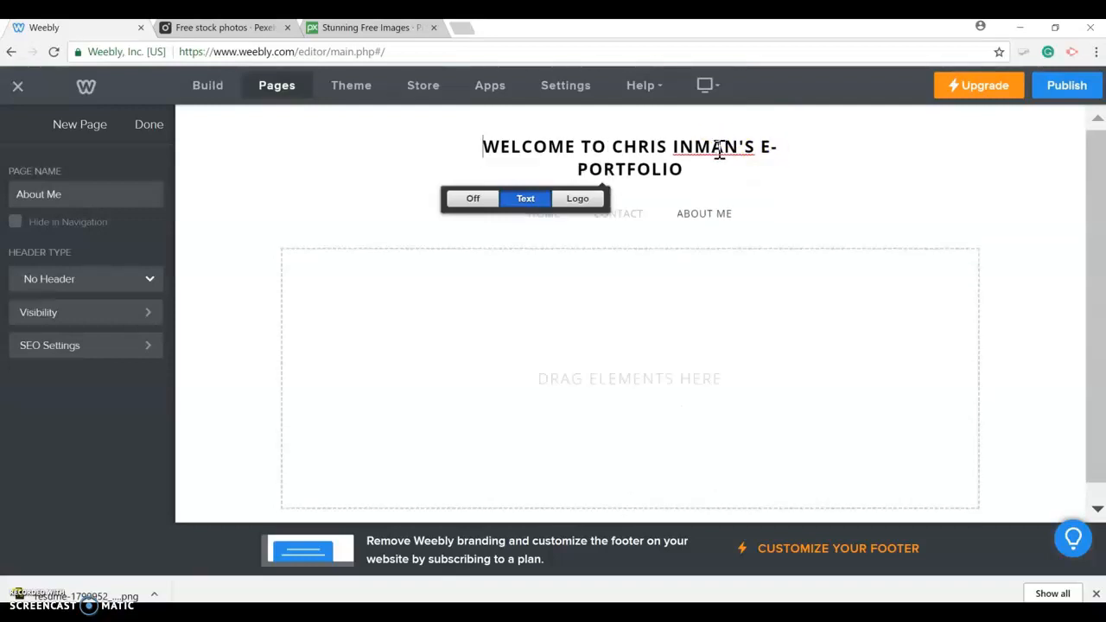
click(784, 161)
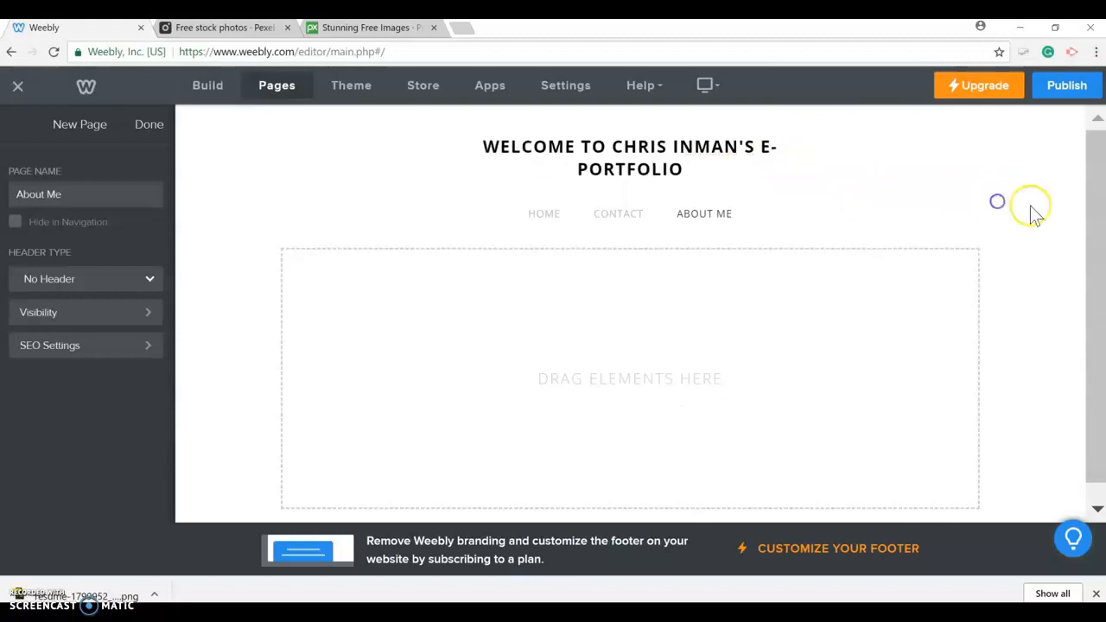
click(765, 147)
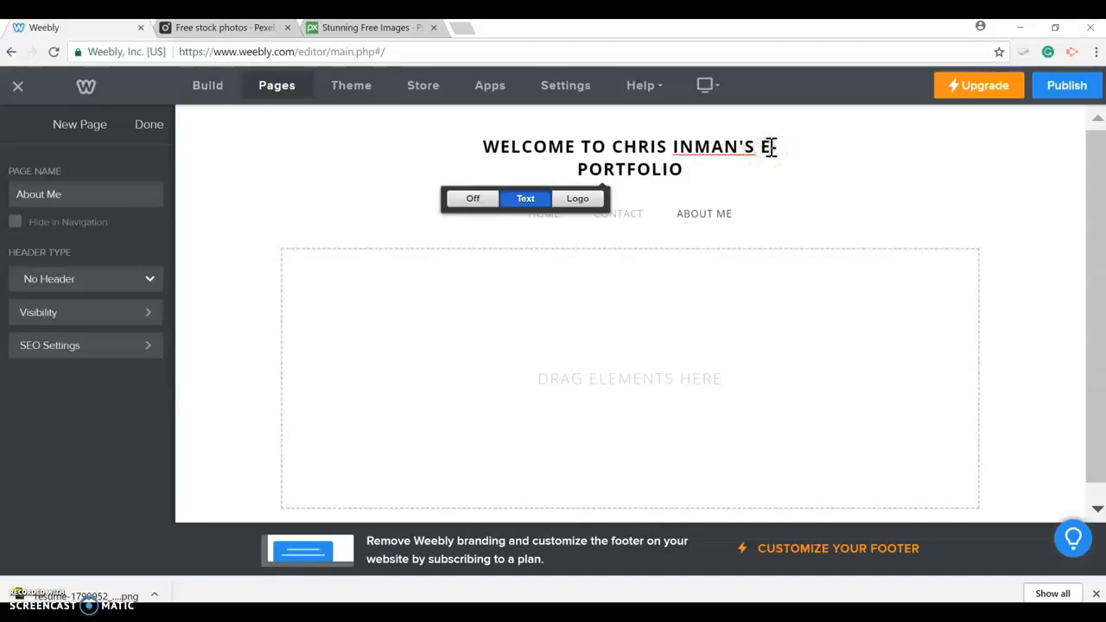
click(783, 183)
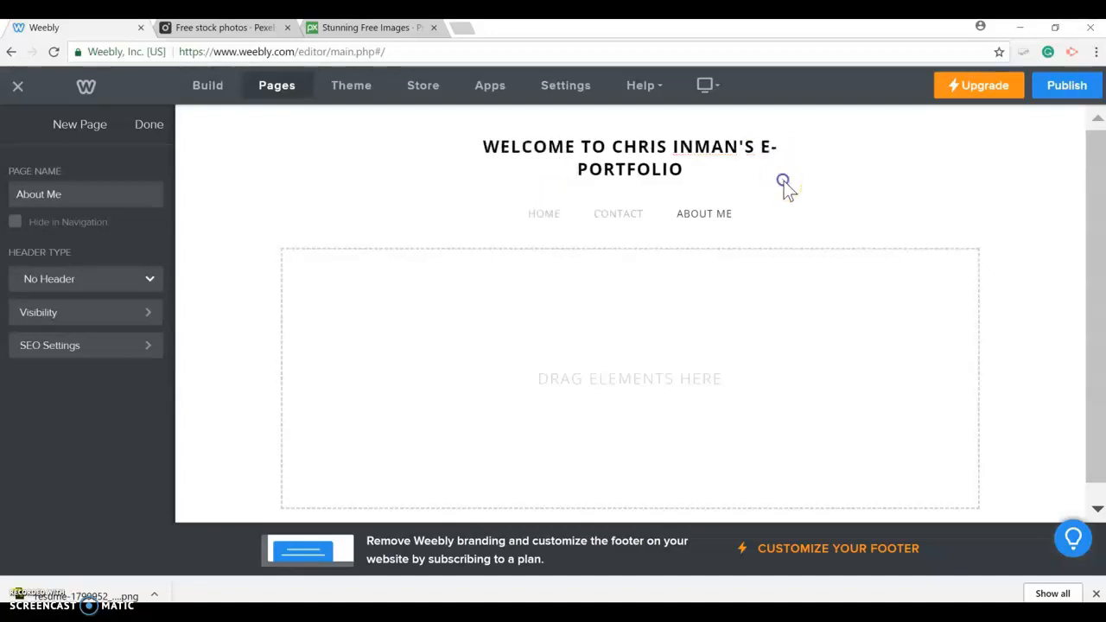
- Remove the hyphen from "E-PORTFOLIO" in the site title so that the word reads "EPORTFOLIO"
click(767, 149)
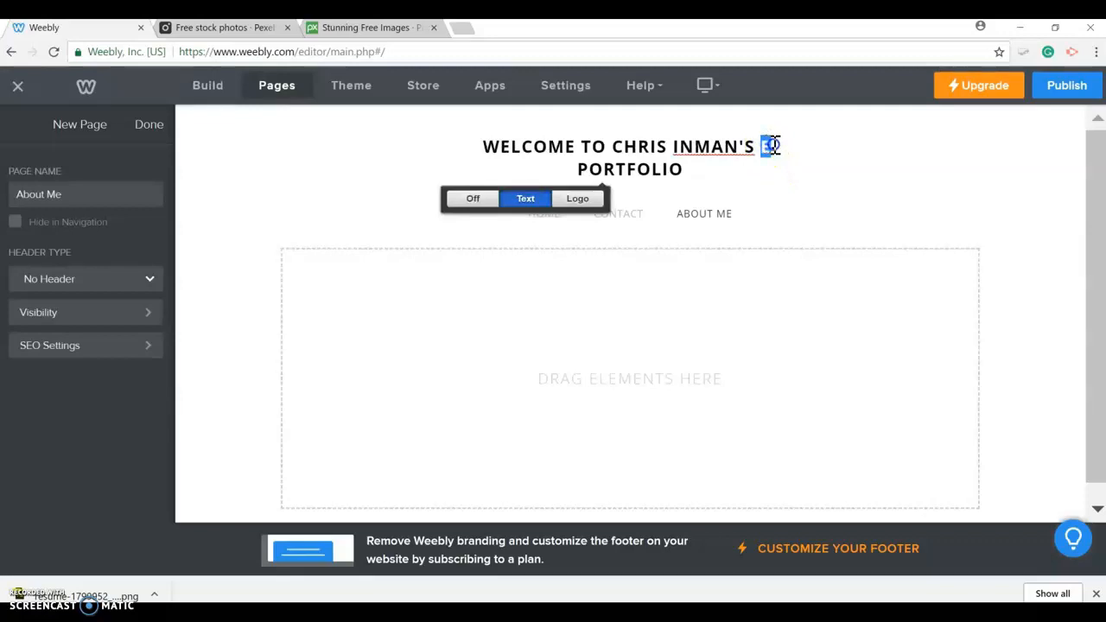
click(765, 143)
key(BackSpace)
click(851, 195)
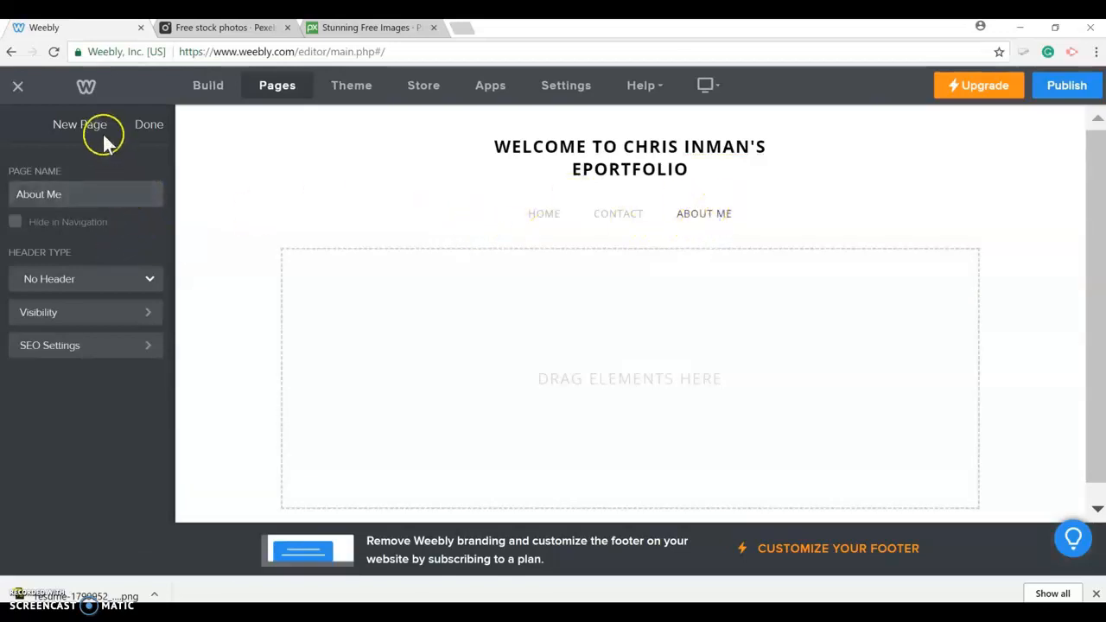
- Finish the About Me page's settings and move the page between Home and Contact in the page order
click(152, 127)
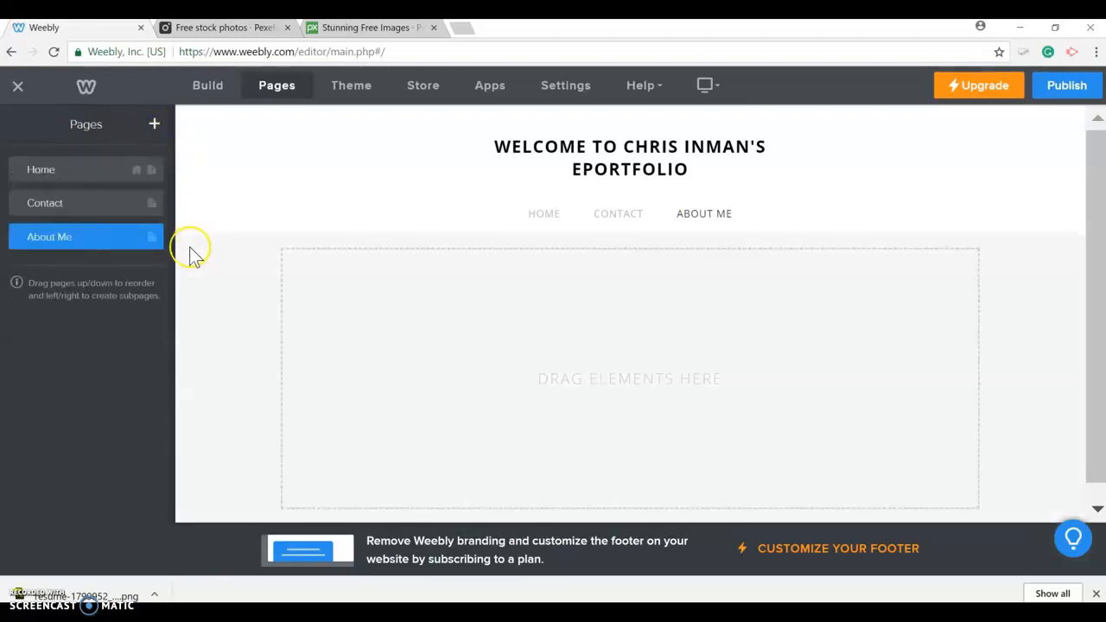
drag(23, 237, 19, 204)
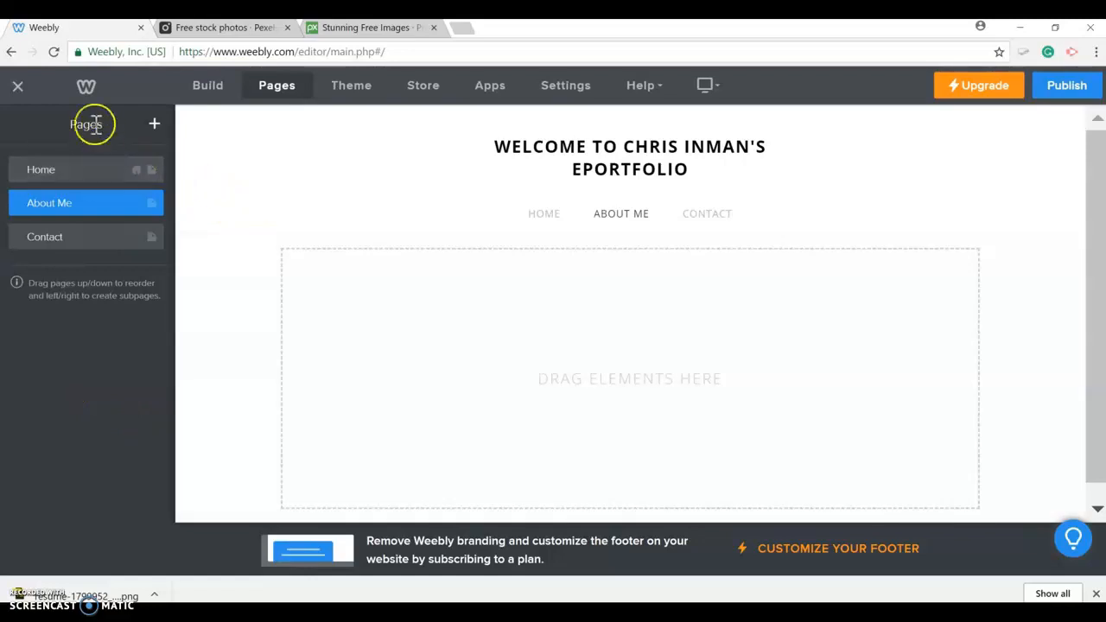
- Add a standard page named "Resume" with No Header and place it between About Me and Contact
click(155, 126)
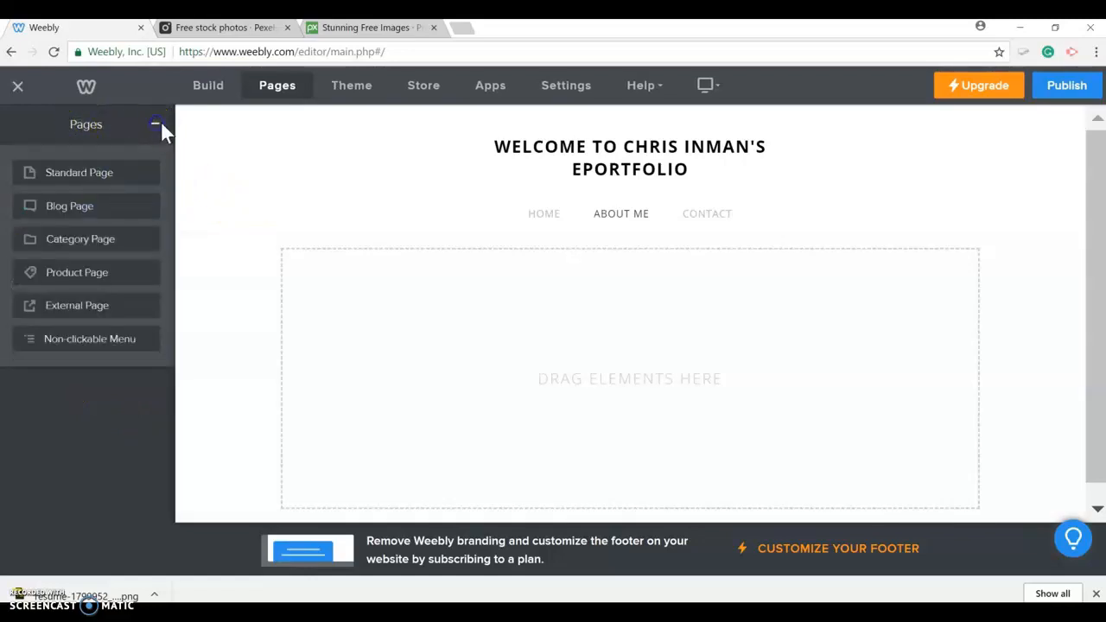
click(89, 173)
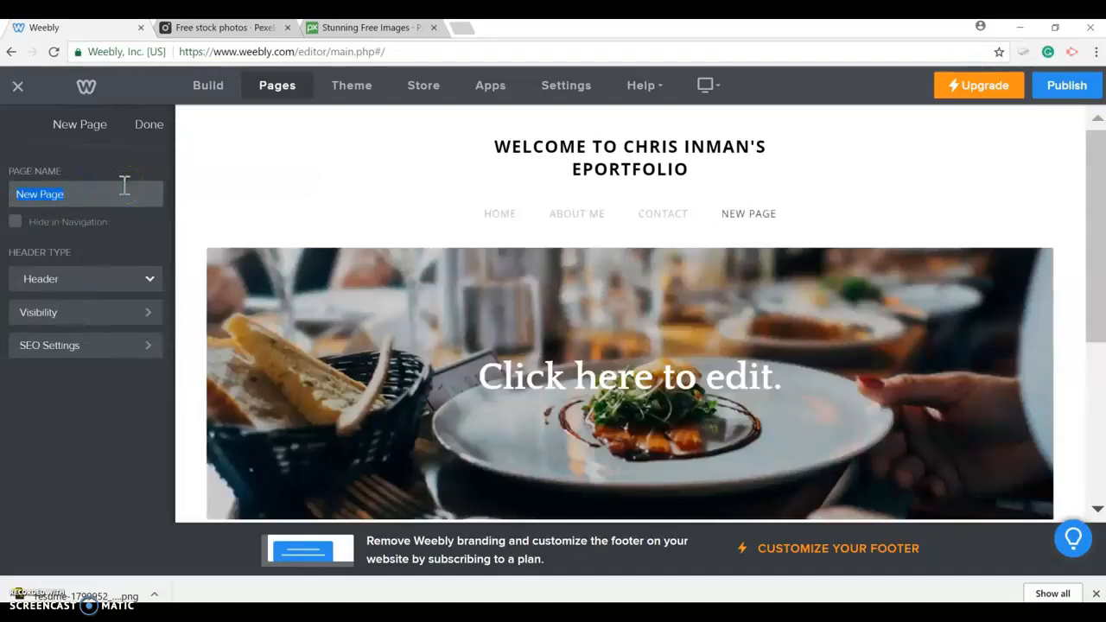
text(Resume)
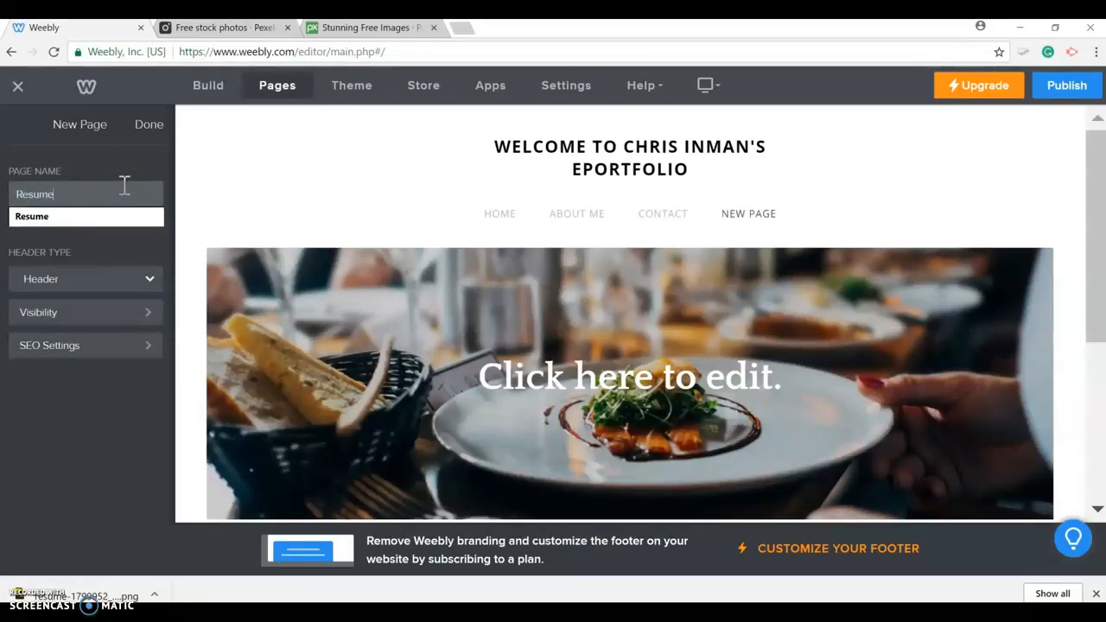
click(153, 161)
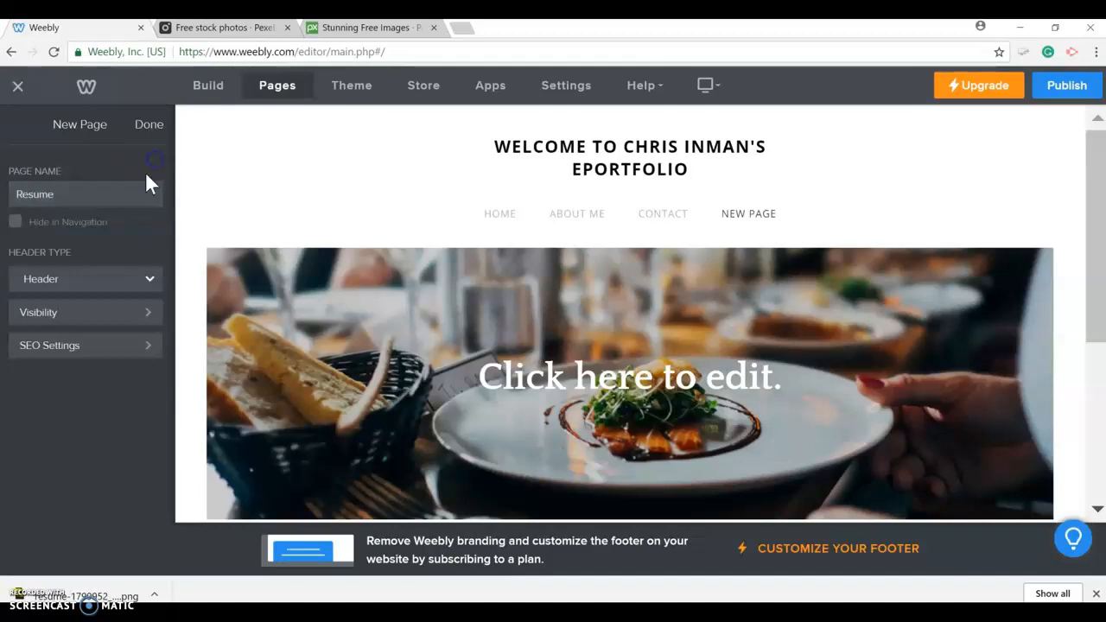
click(148, 280)
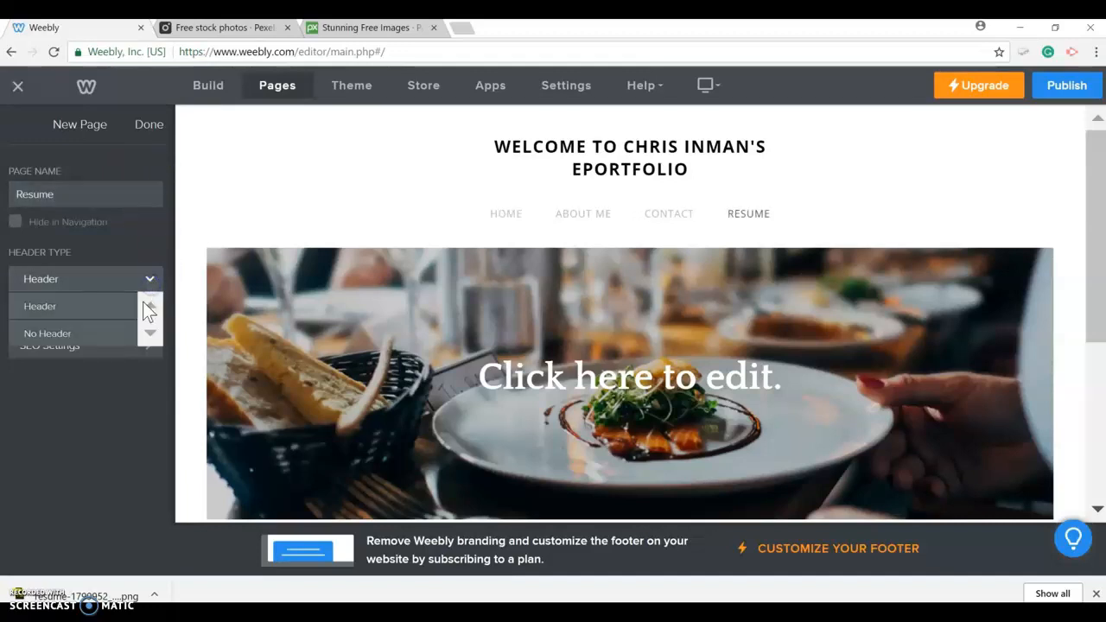
click(80, 335)
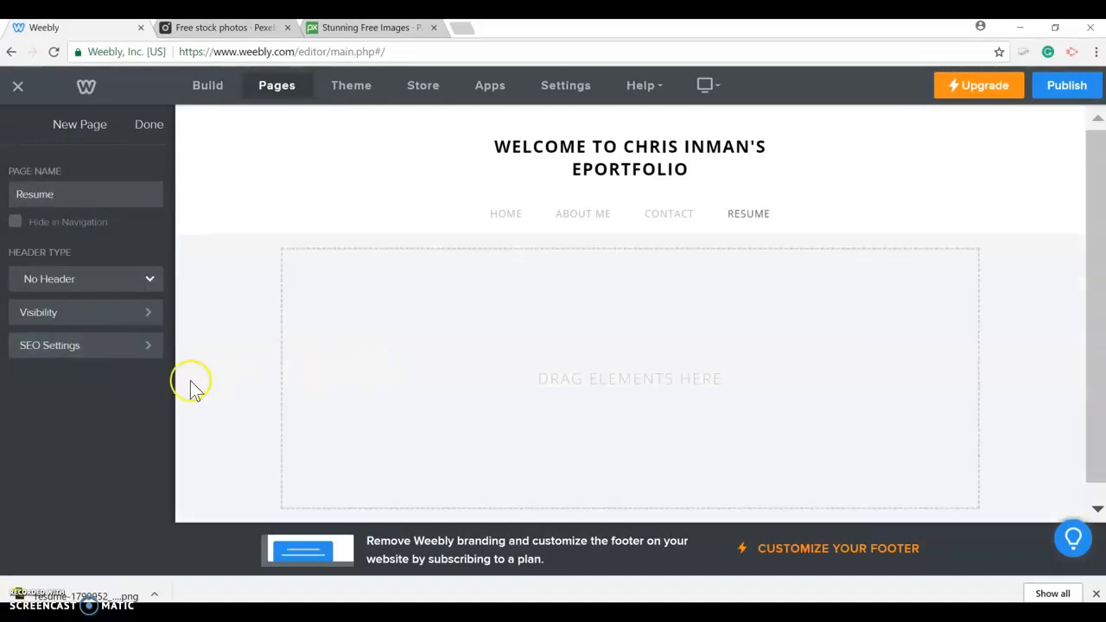
click(149, 128)
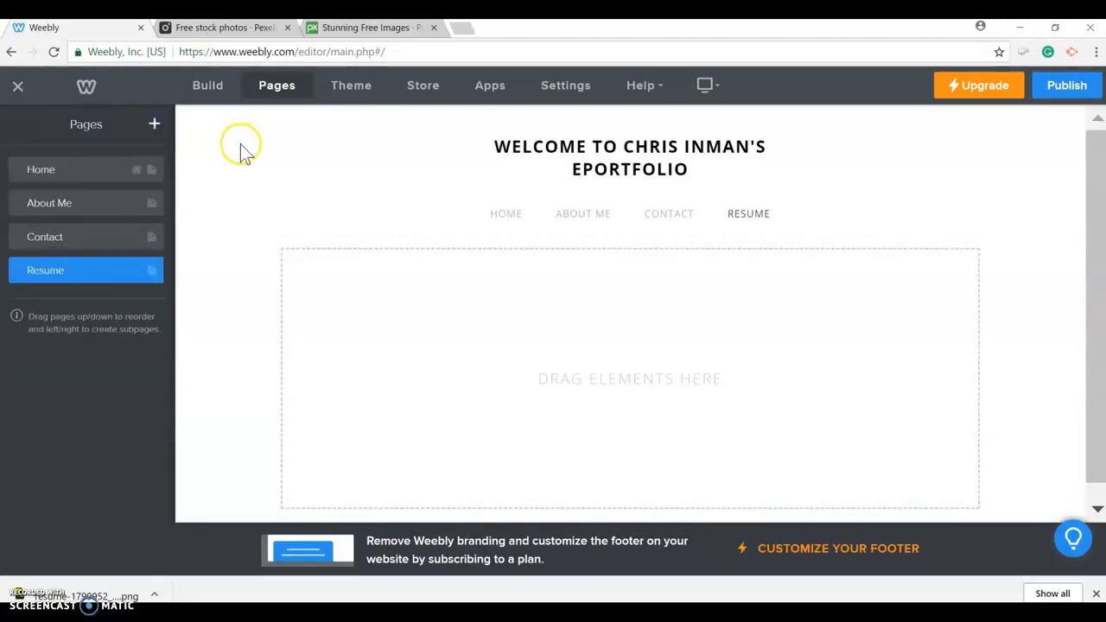
drag(13, 270, 19, 237)
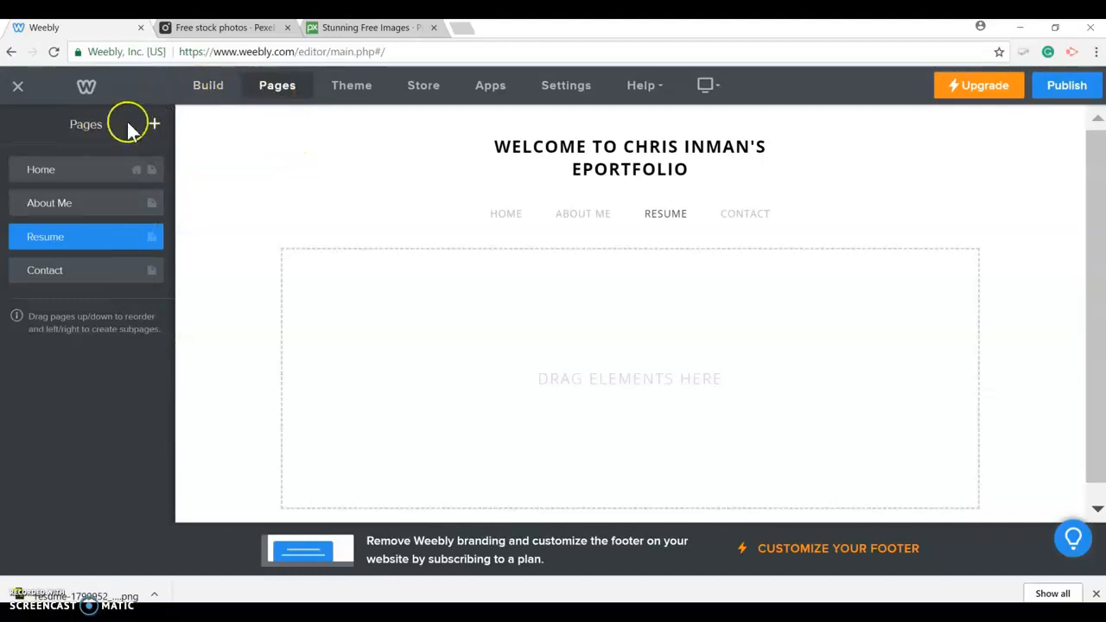
- Add a standard page named "Philosophy of Practice" with No Header and place it between Resume and Contact
click(156, 130)
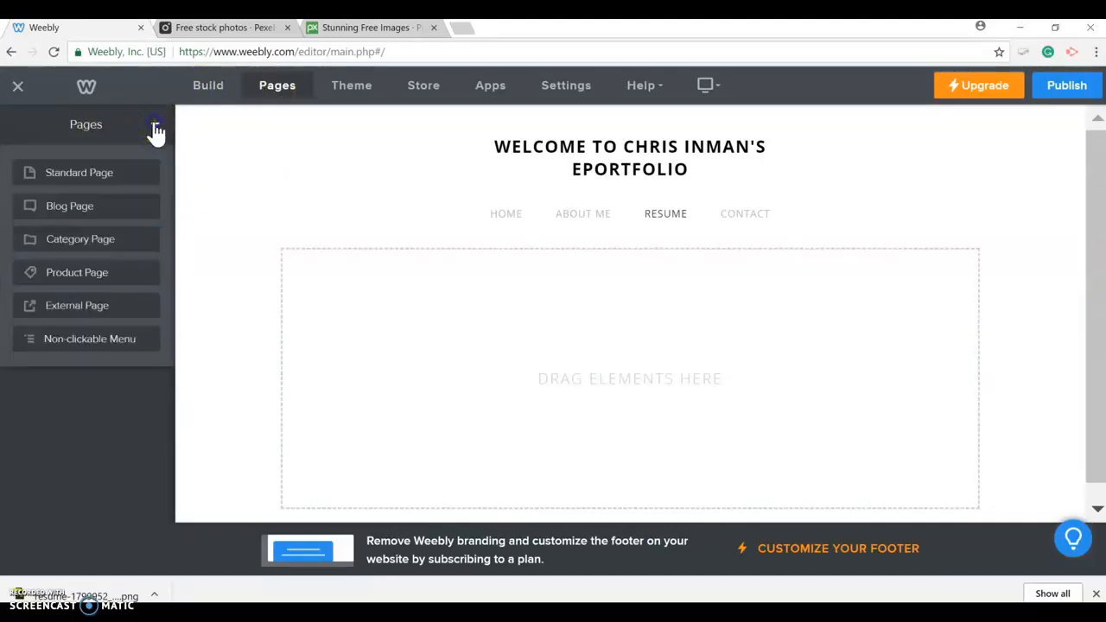
click(119, 172)
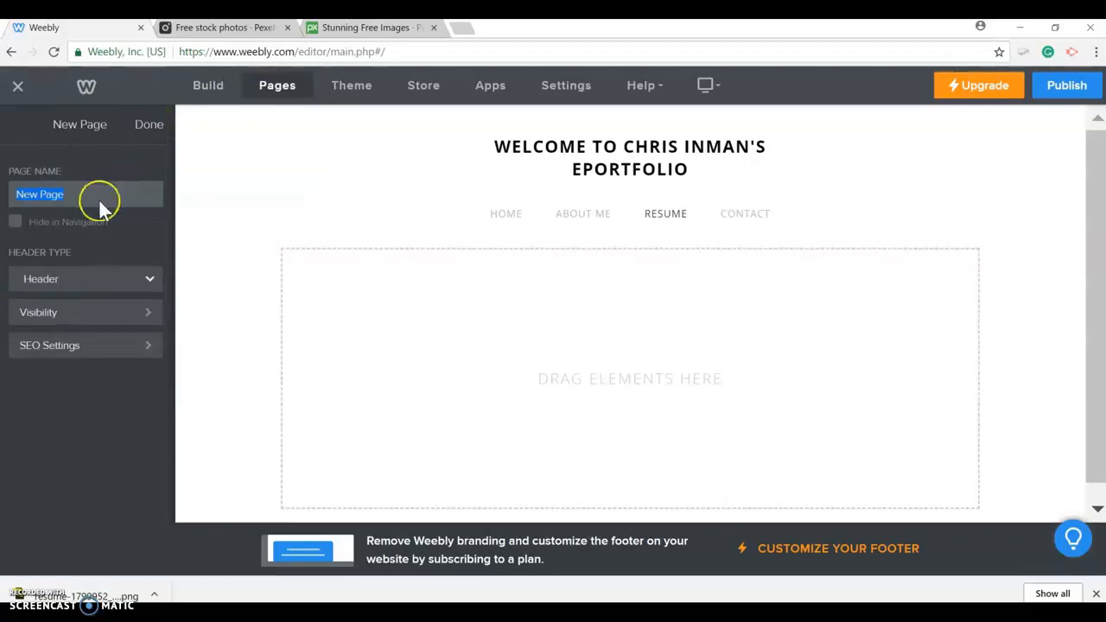
text(Phi)
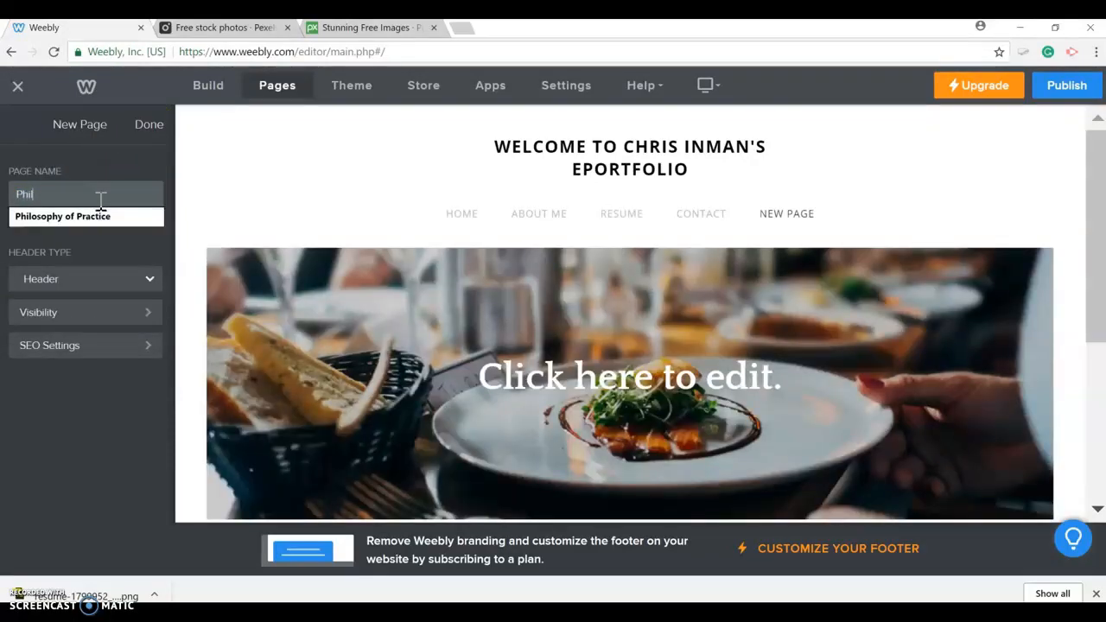
click(124, 218)
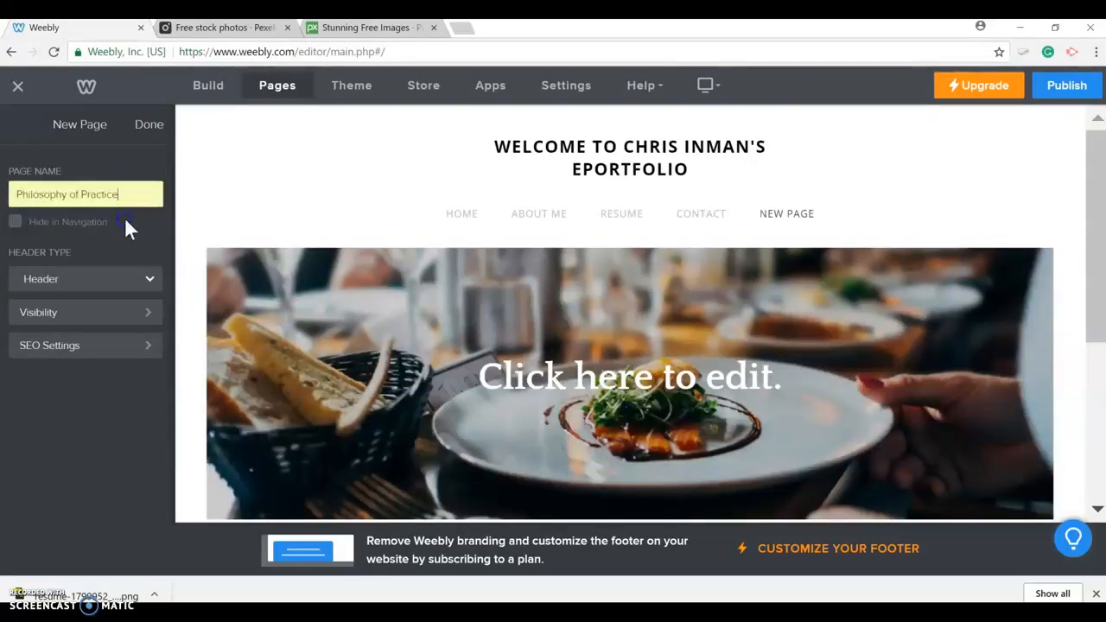
click(148, 280)
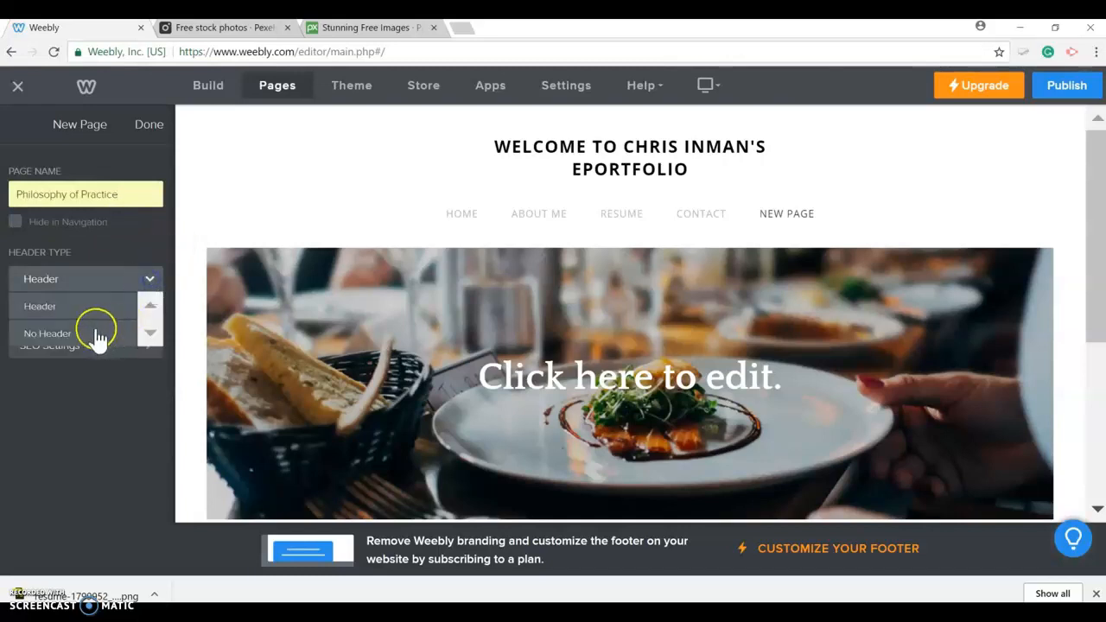
click(61, 336)
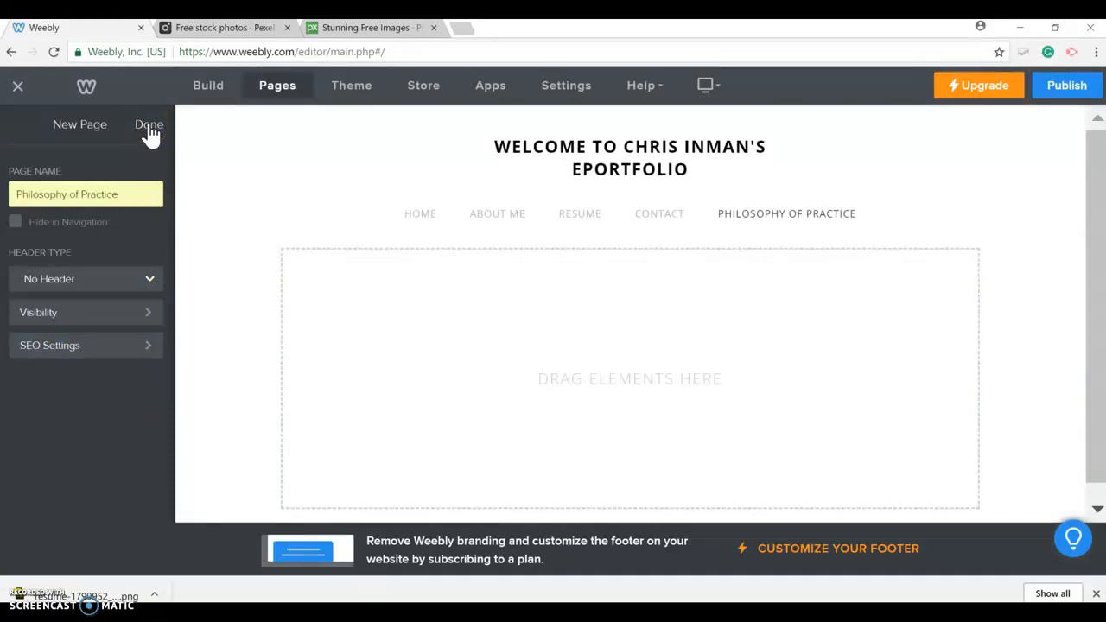
click(148, 126)
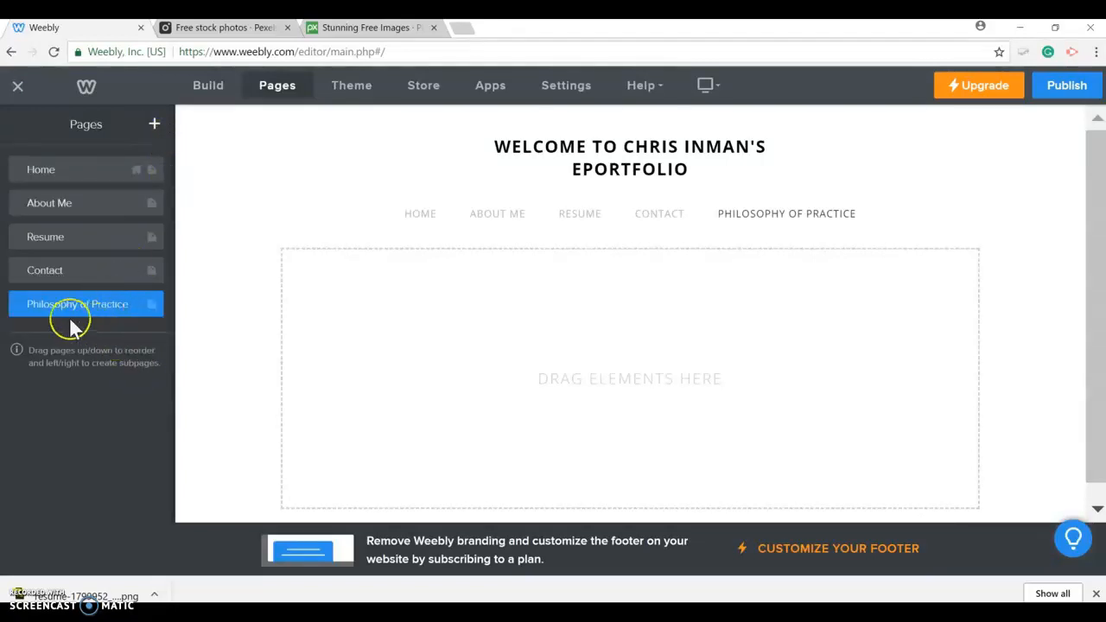
drag(18, 302, 14, 262)
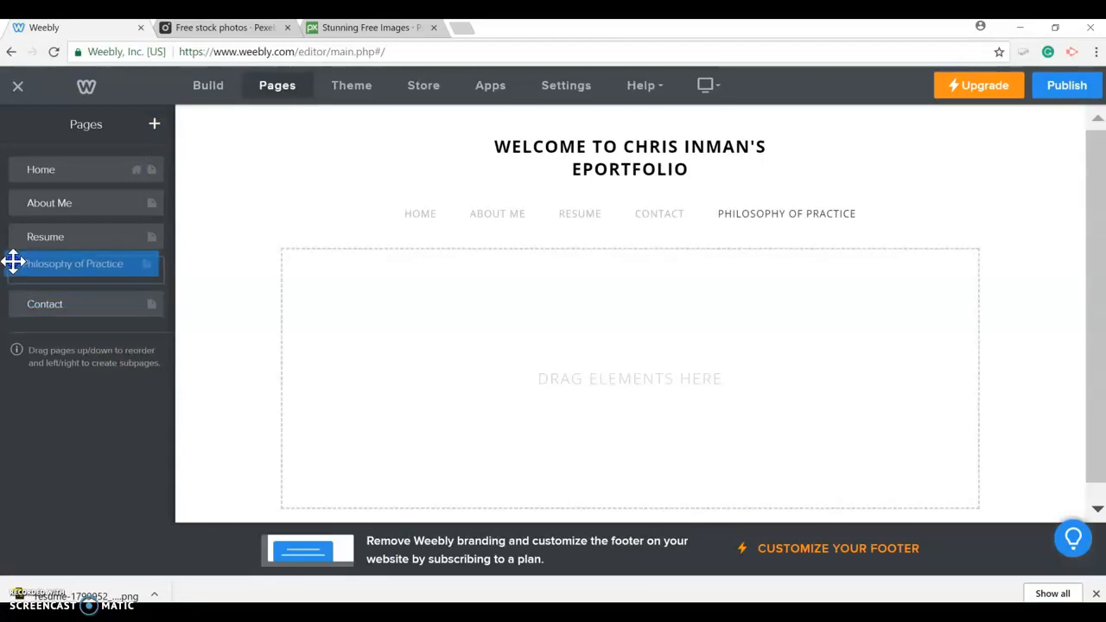
drag(14, 262, 12, 269)
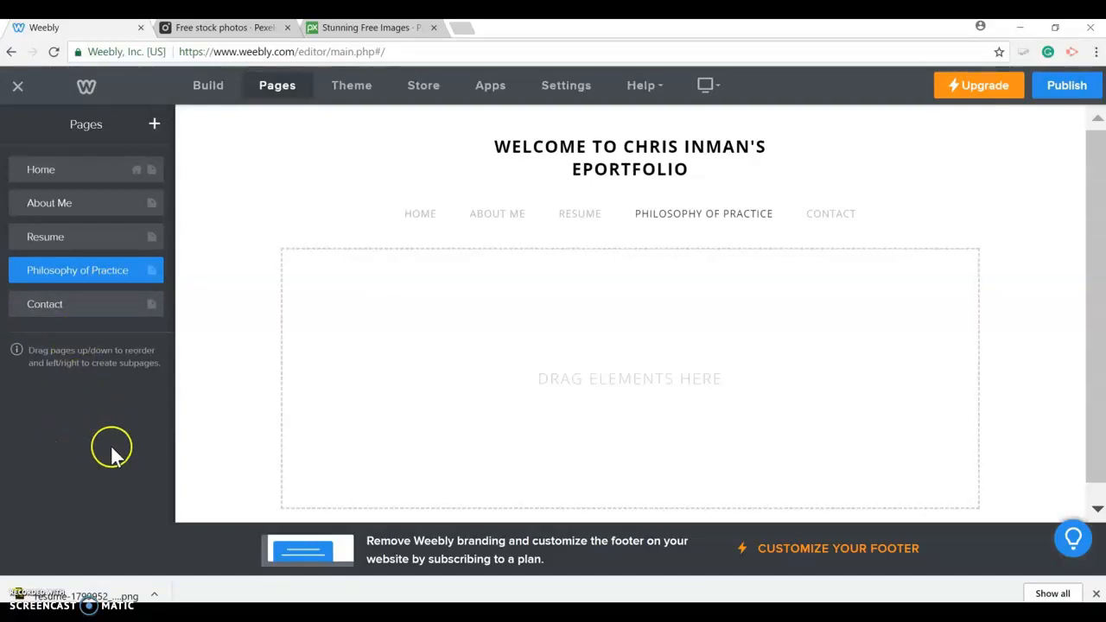
- Open the Home page for content editing and look over its grid of images
click(43, 169)
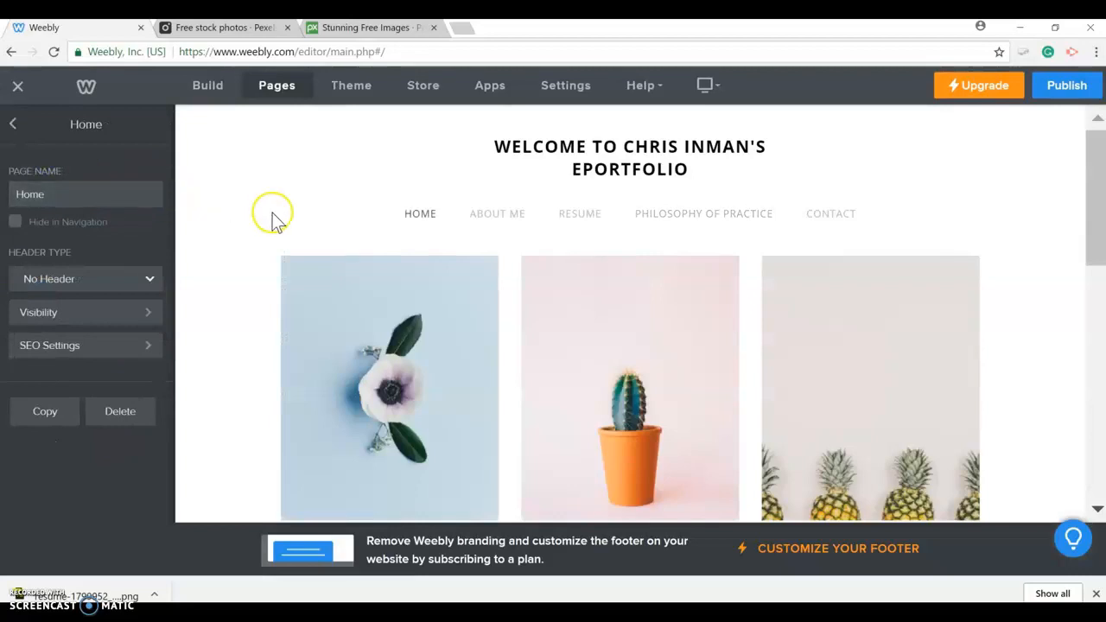
click(208, 87)
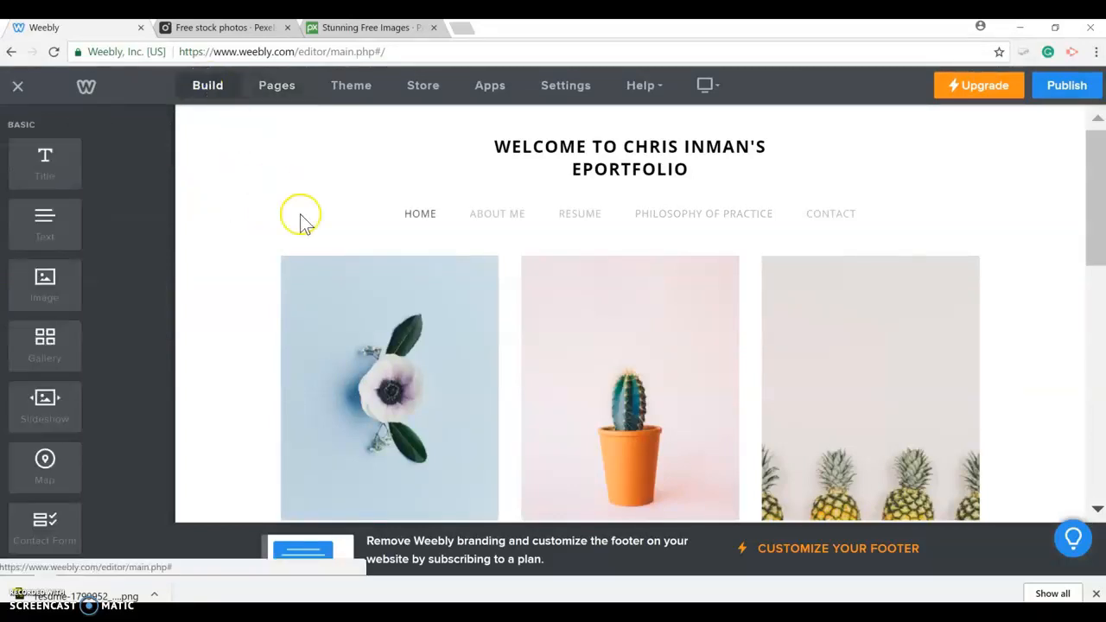
scroll(316, 228, down, 1)
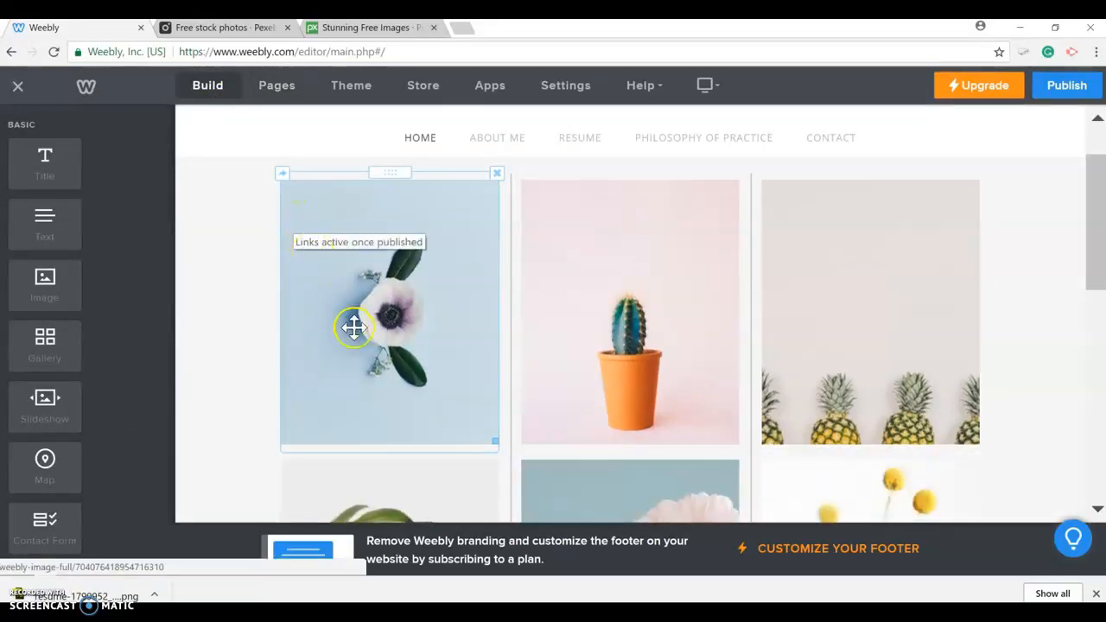
scroll(632, 279, up, 1)
scroll(642, 271, down, 1)
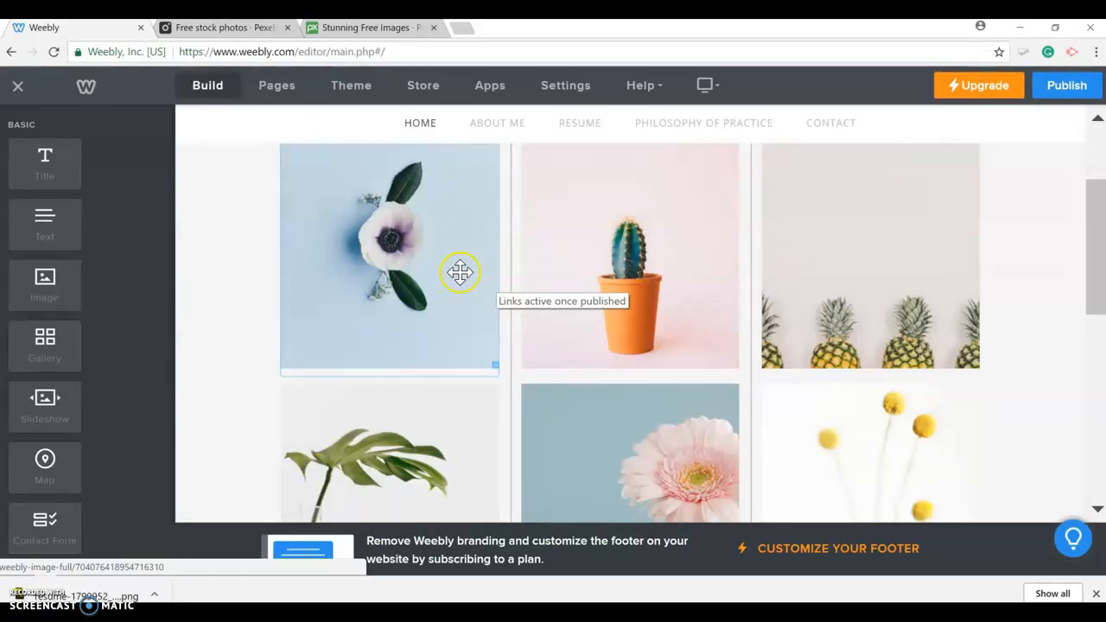
- Examine the image options available for the white flower picture on the Home page
click(462, 268)
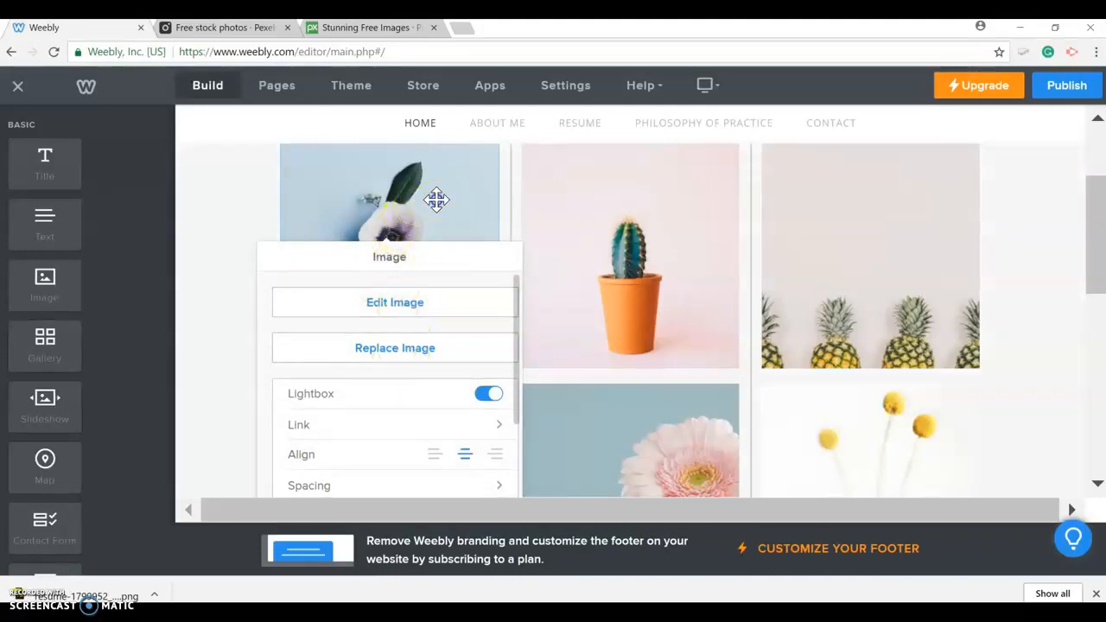
scroll(560, 398, down, 1)
scroll(555, 353, down, 1)
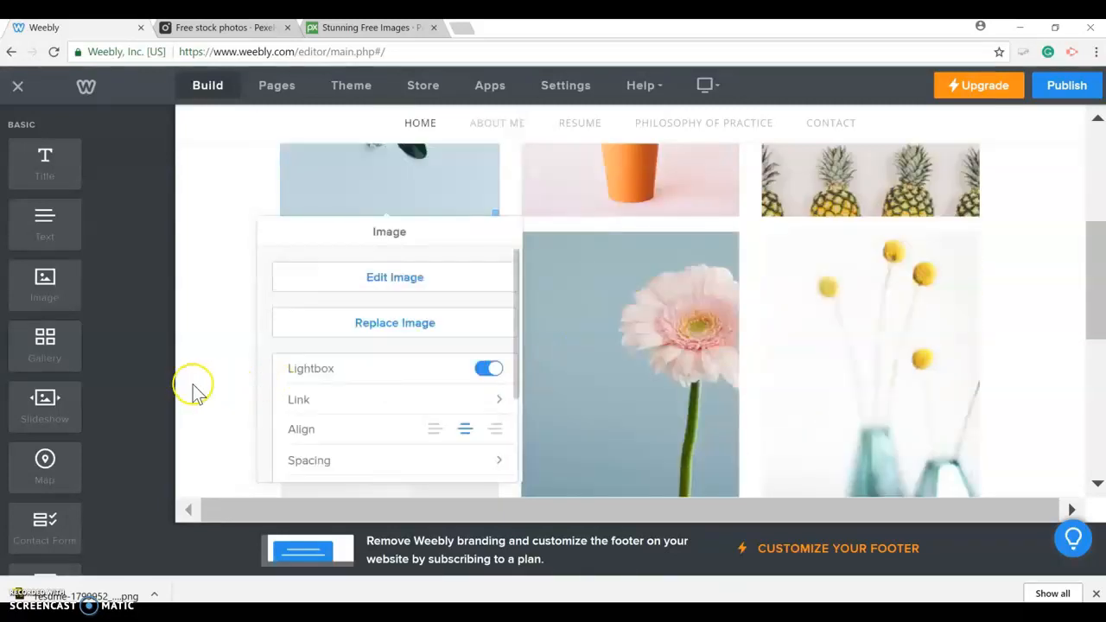
click(234, 300)
scroll(554, 273, up, 3)
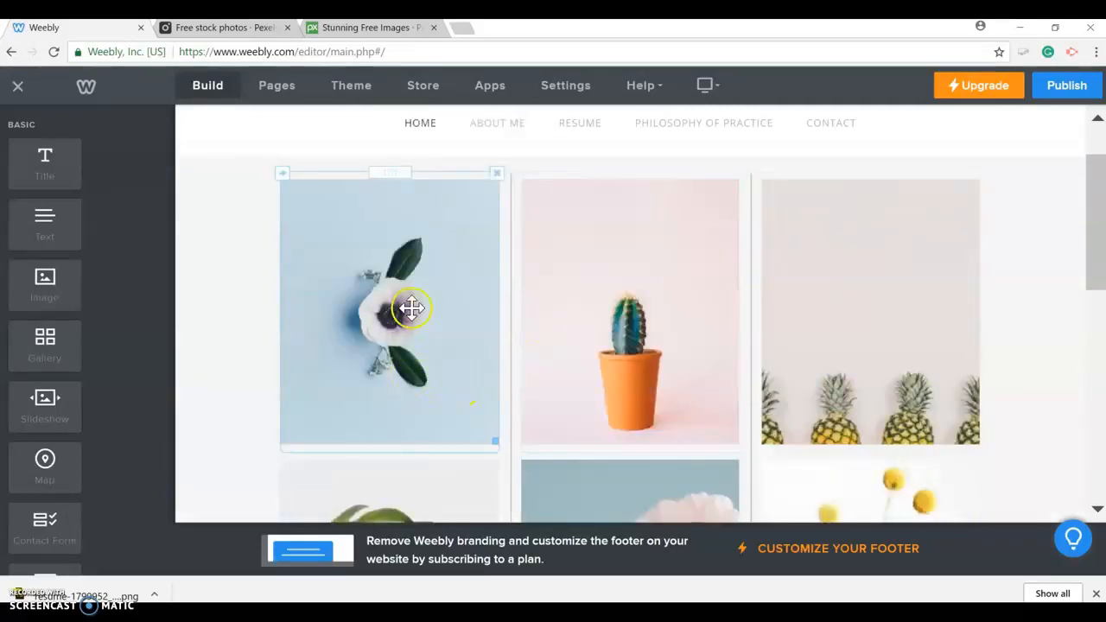
- Replace the white flower image on the Home page with the optimus3 picture from the computer's Pictures folder
click(396, 287)
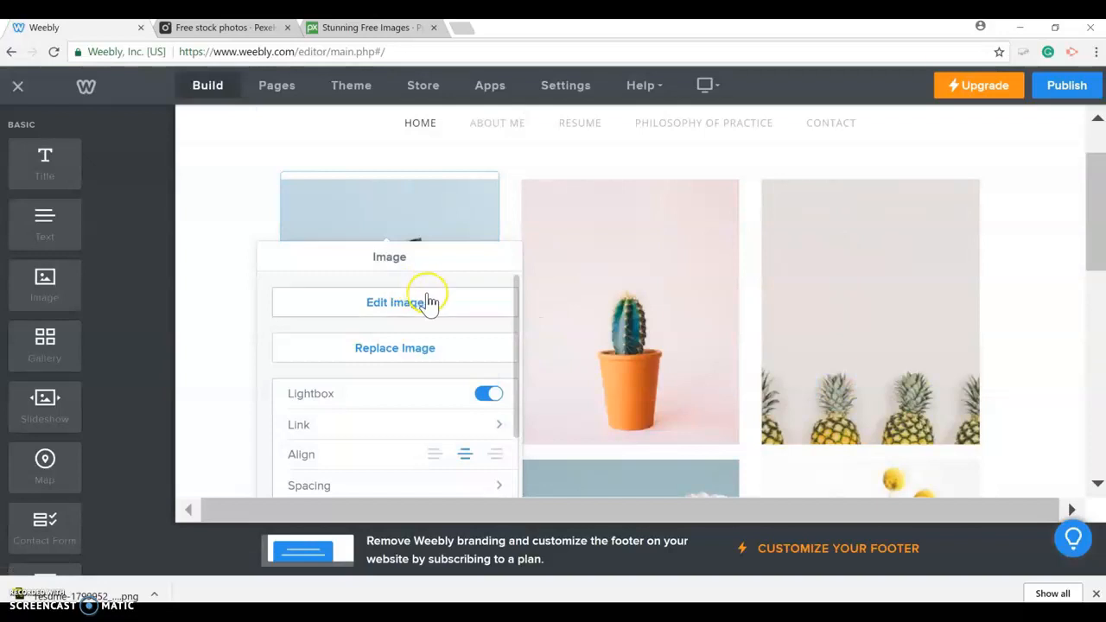
click(395, 348)
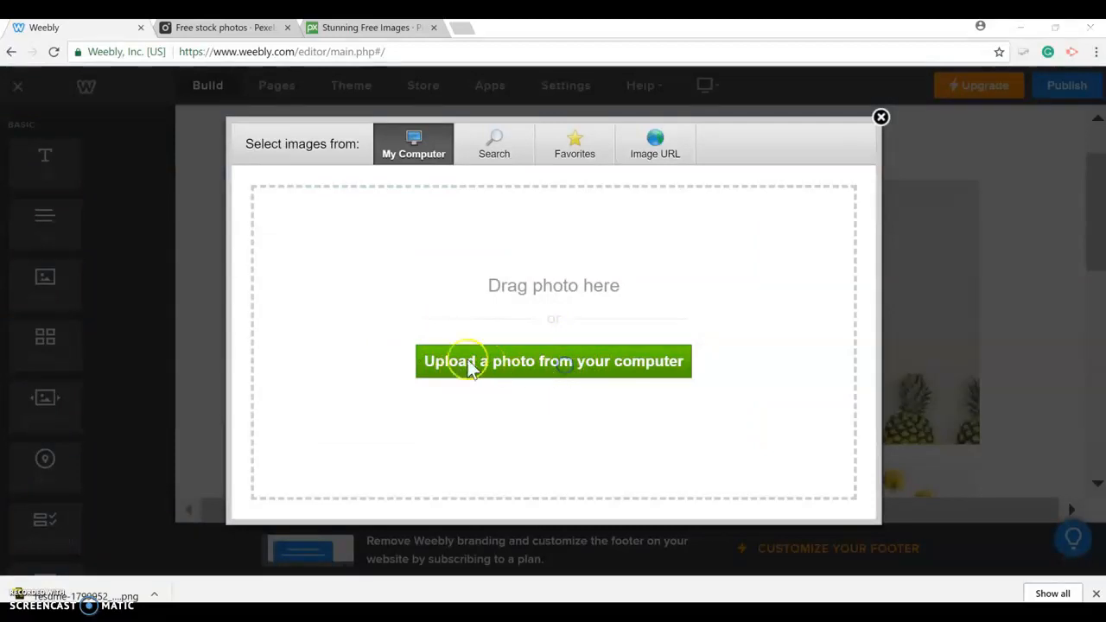
click(471, 368)
scroll(149, 256, up, 3)
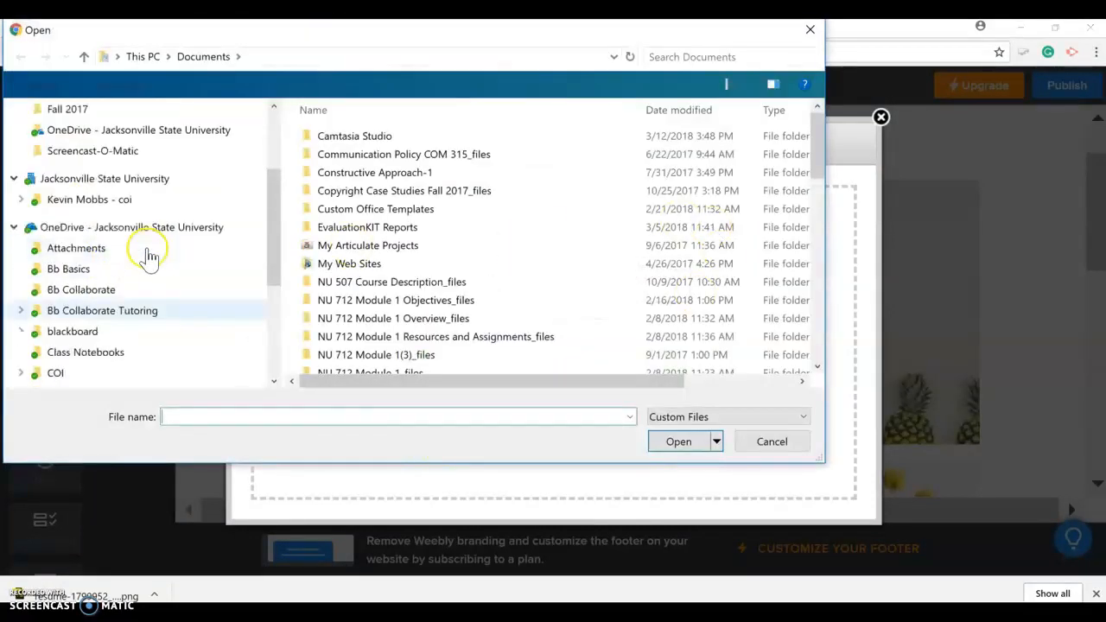
scroll(155, 251, up, 5)
click(97, 205)
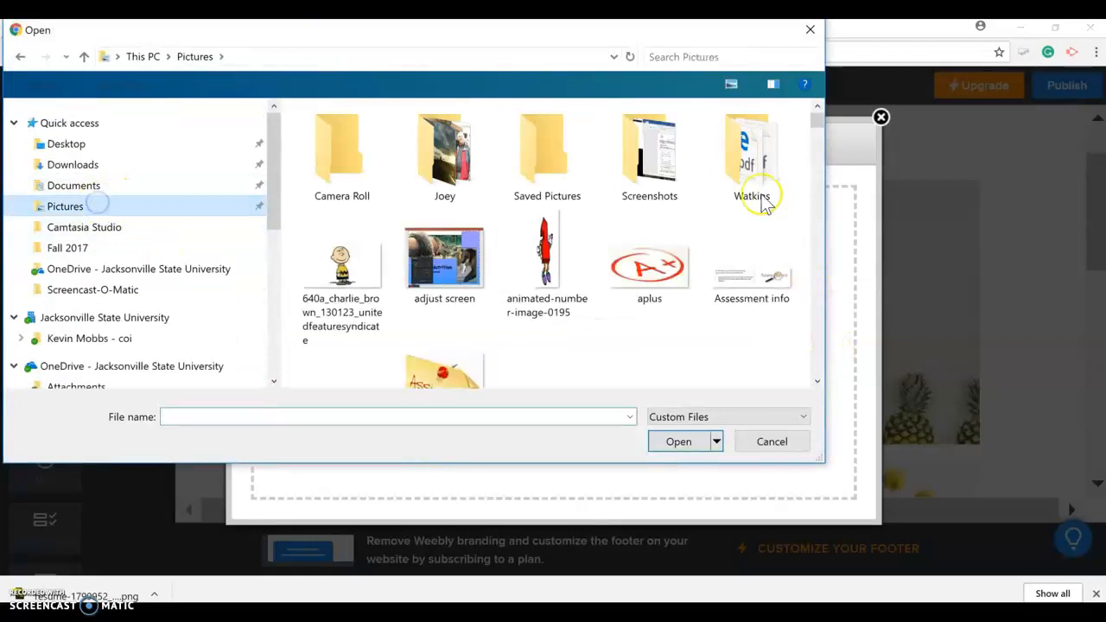
drag(816, 120, 796, 264)
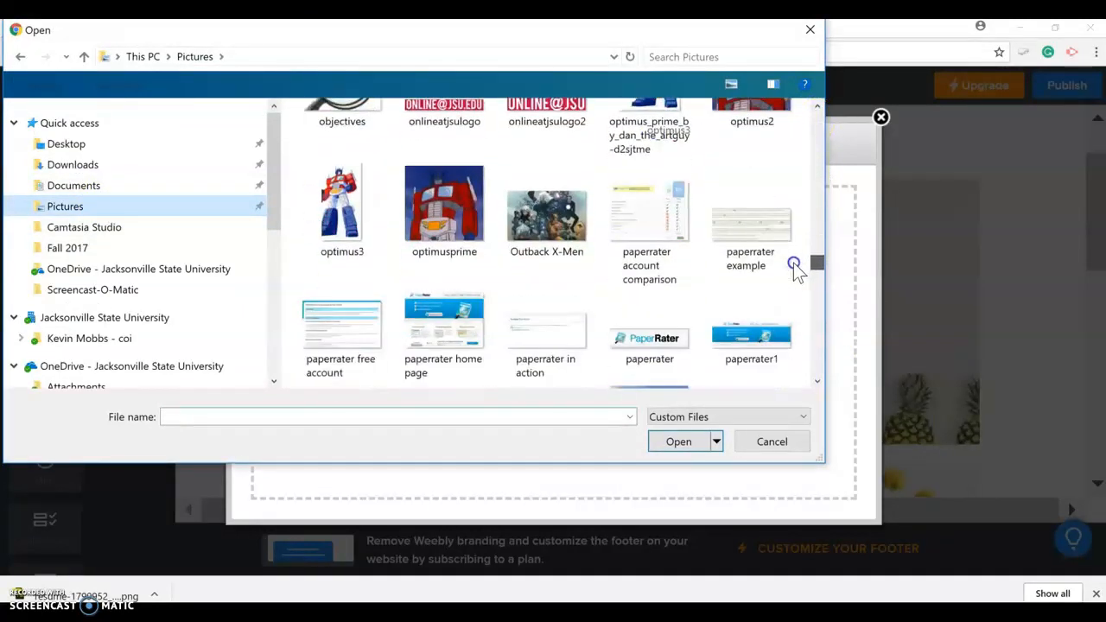
click(328, 216)
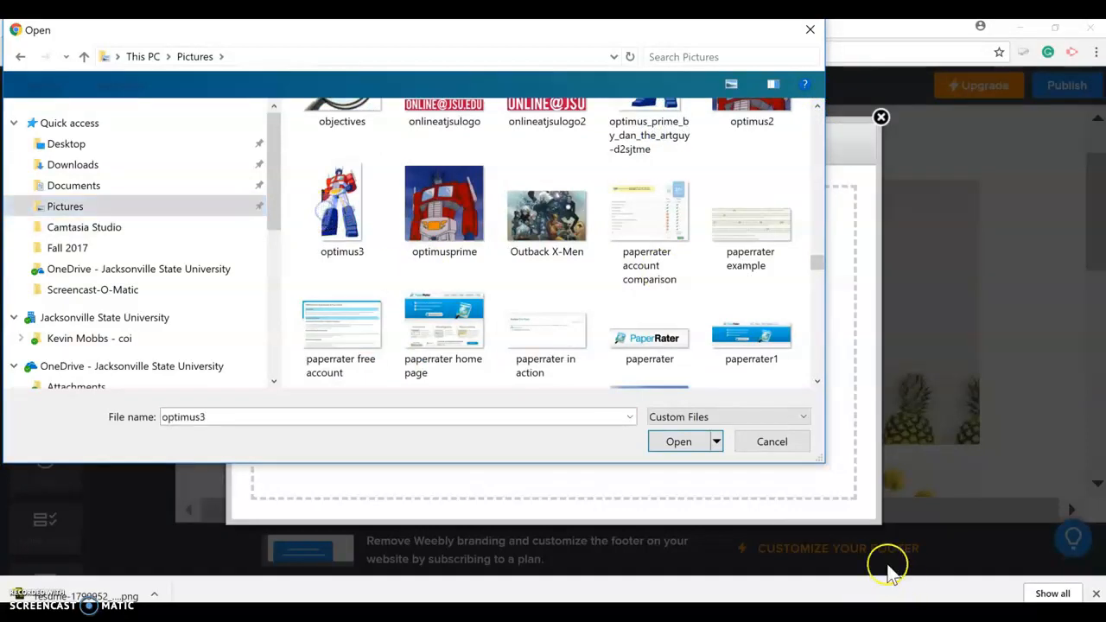
click(680, 443)
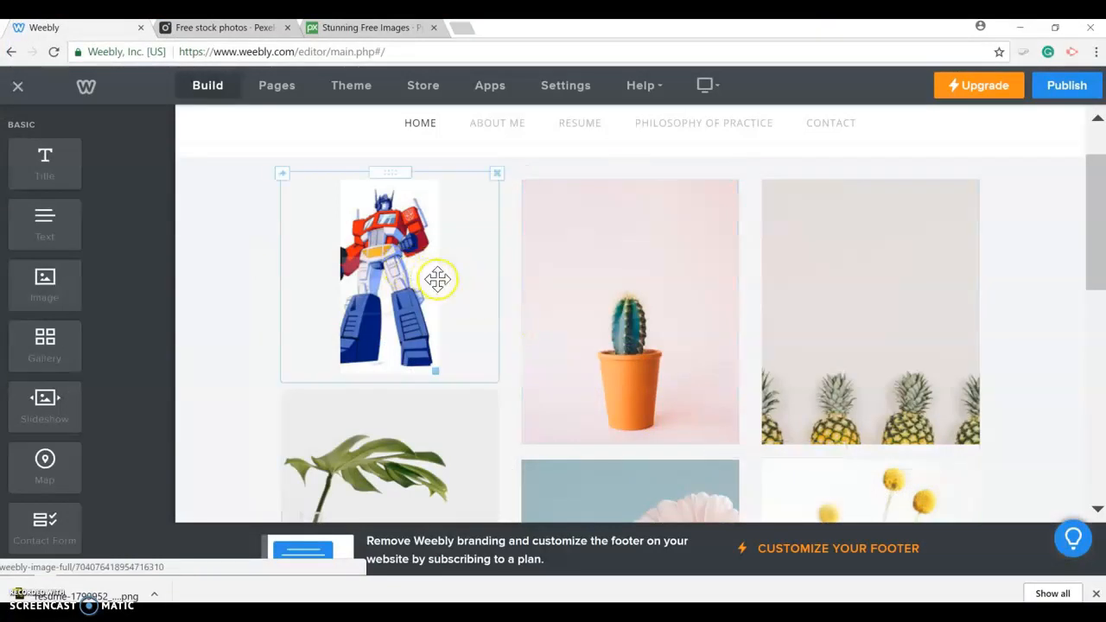
- Replace the first image in the Home page grid with the optimusprime picture from the Pictures folder
click(423, 278)
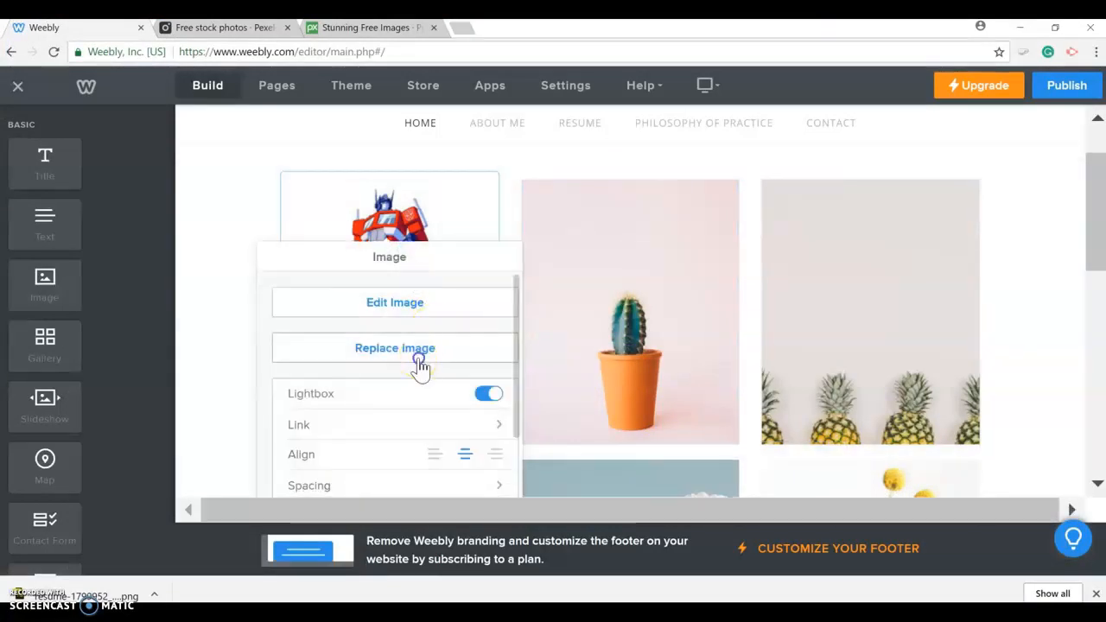
click(419, 355)
click(573, 363)
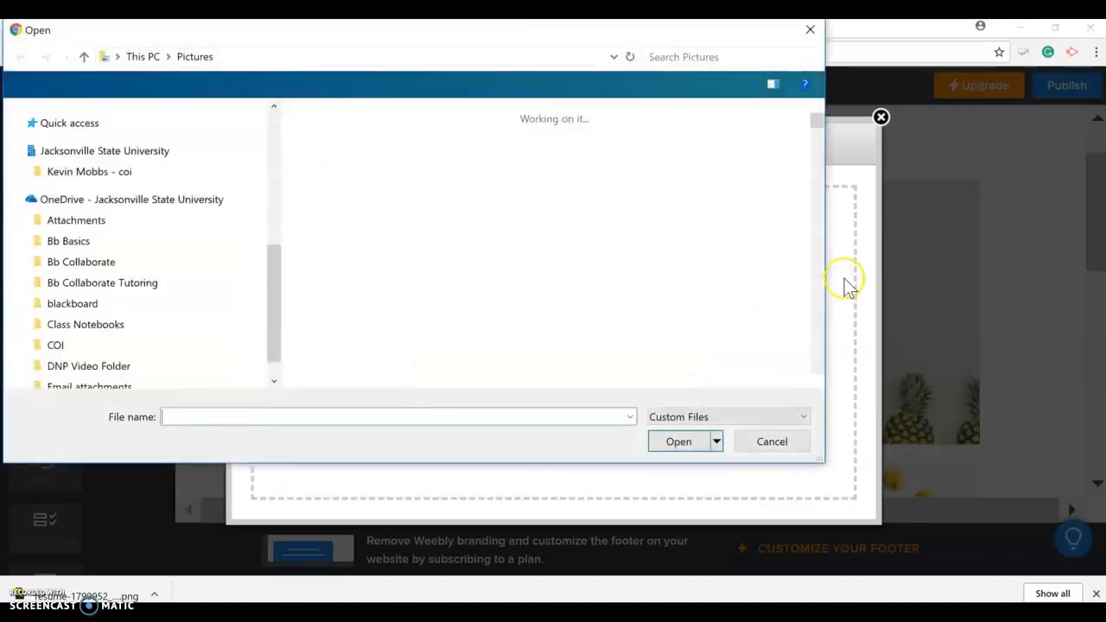
drag(817, 116, 806, 257)
click(422, 218)
click(681, 444)
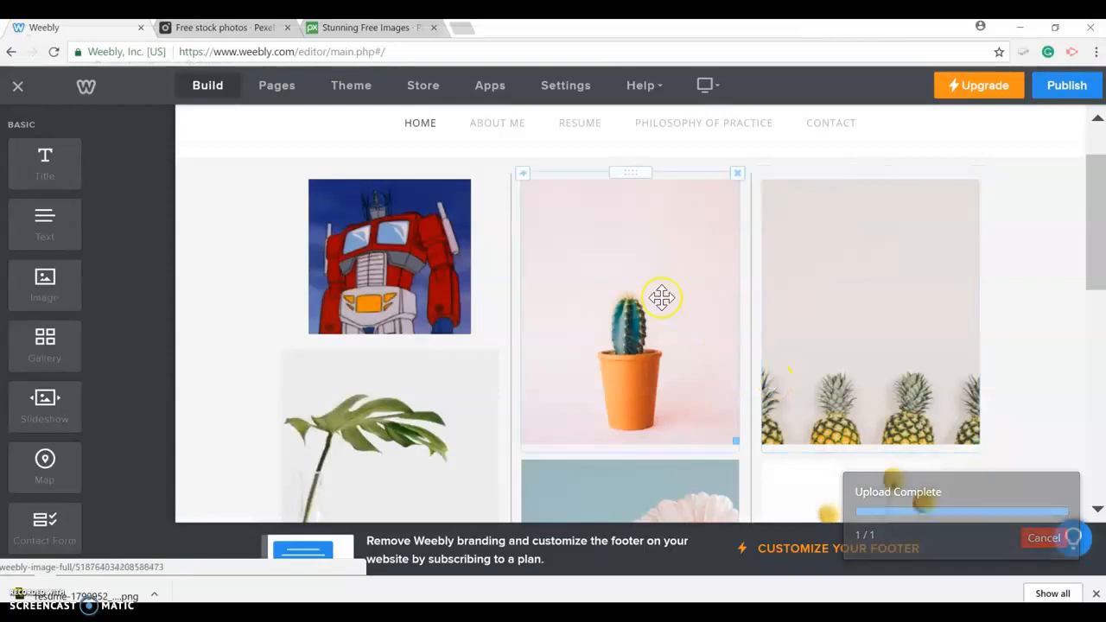
- Add the caption "About Me" to the robot image on the Home page
click(397, 245)
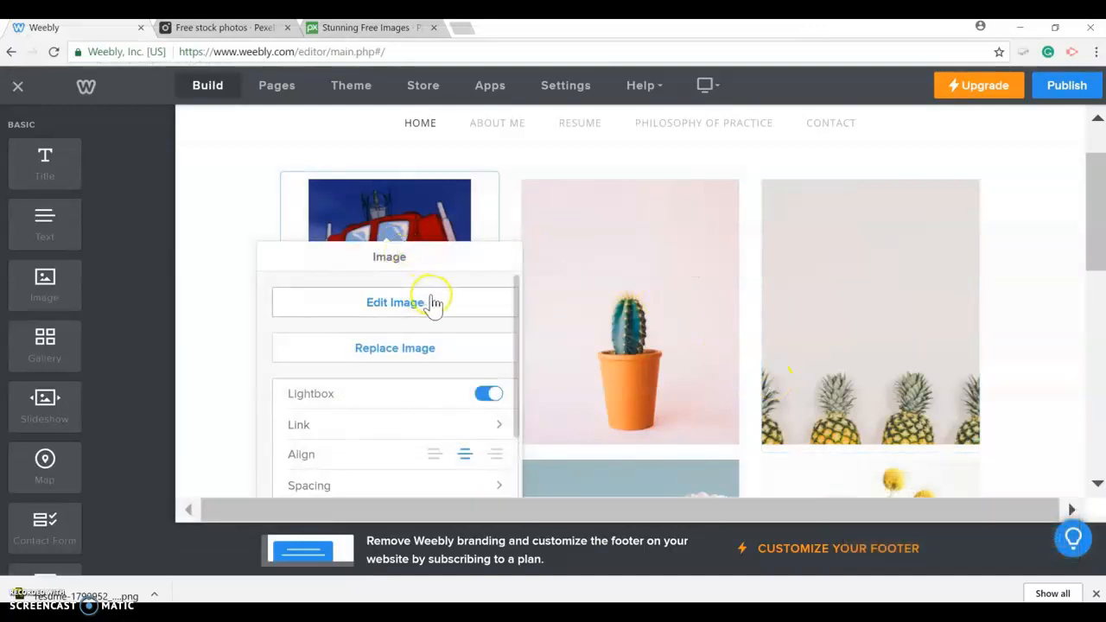
scroll(433, 302, down, 1)
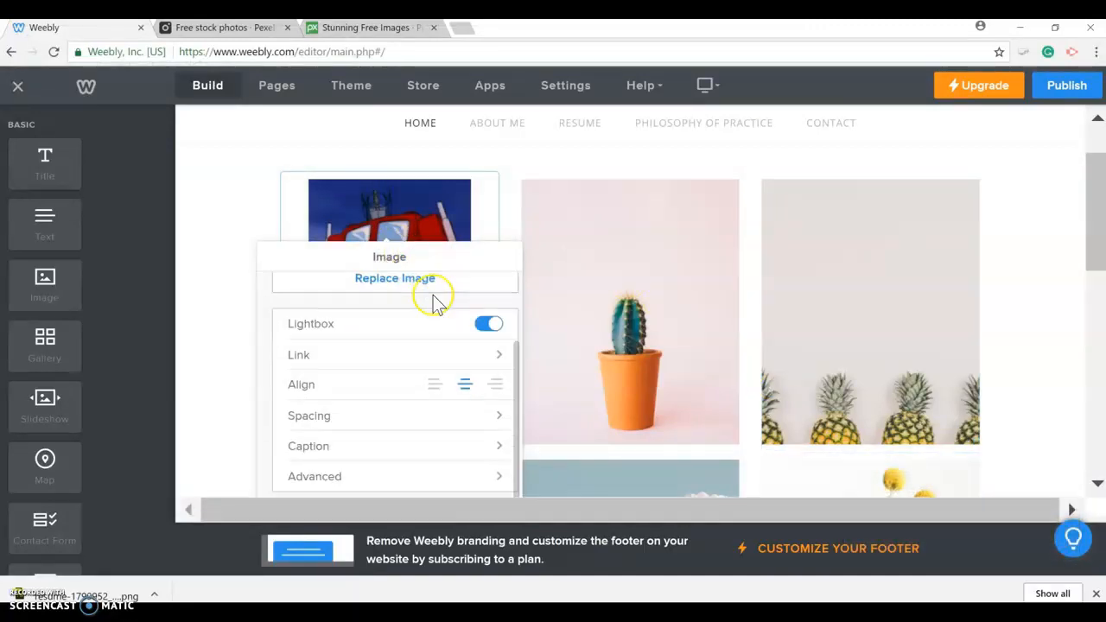
click(497, 446)
click(372, 298)
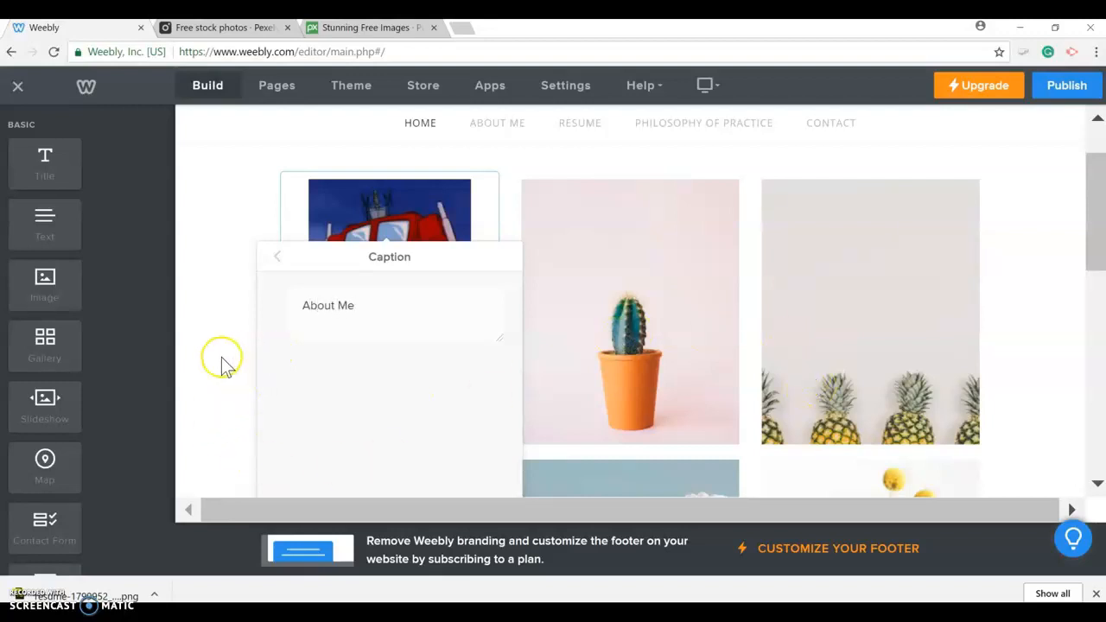
click(276, 262)
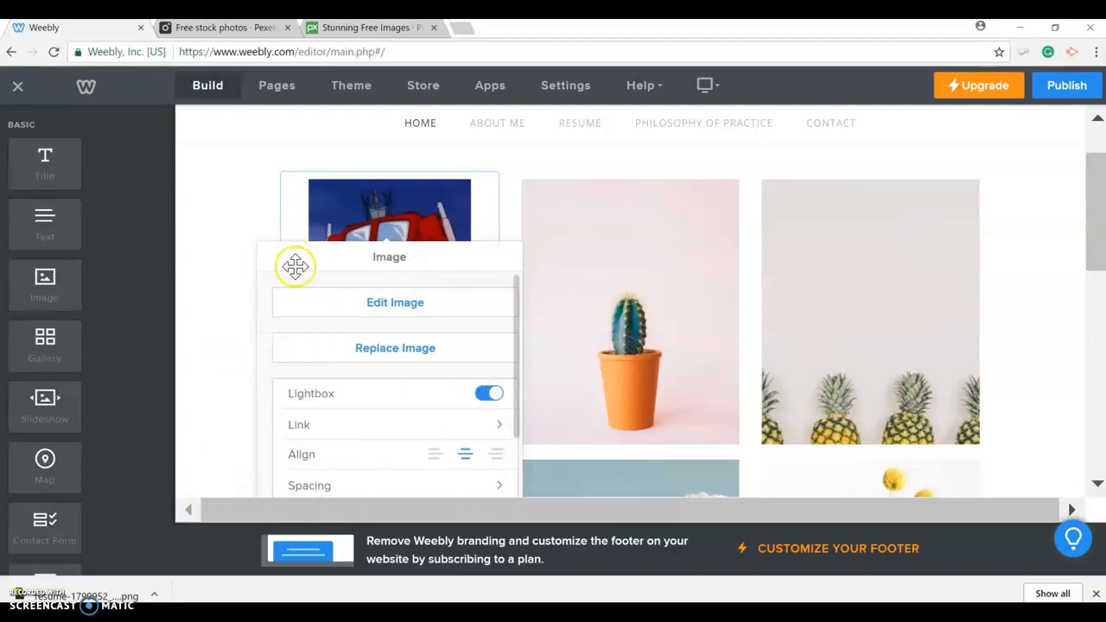
- Link the captioned robot image to the About Me standard page and close the image settings
scroll(235, 314, down, 2)
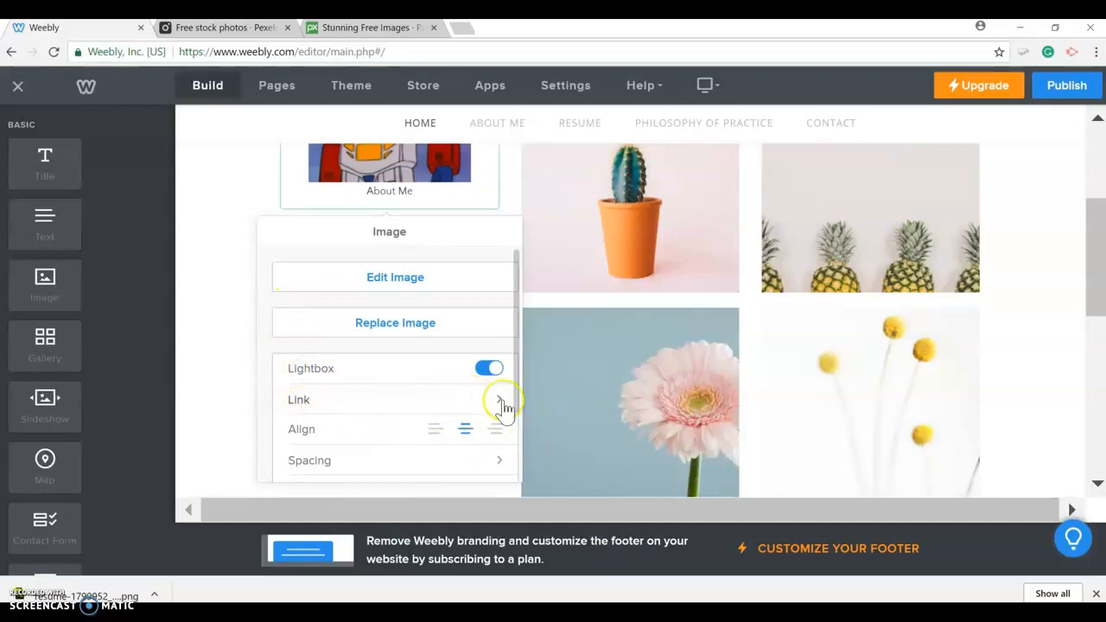
click(499, 402)
click(356, 293)
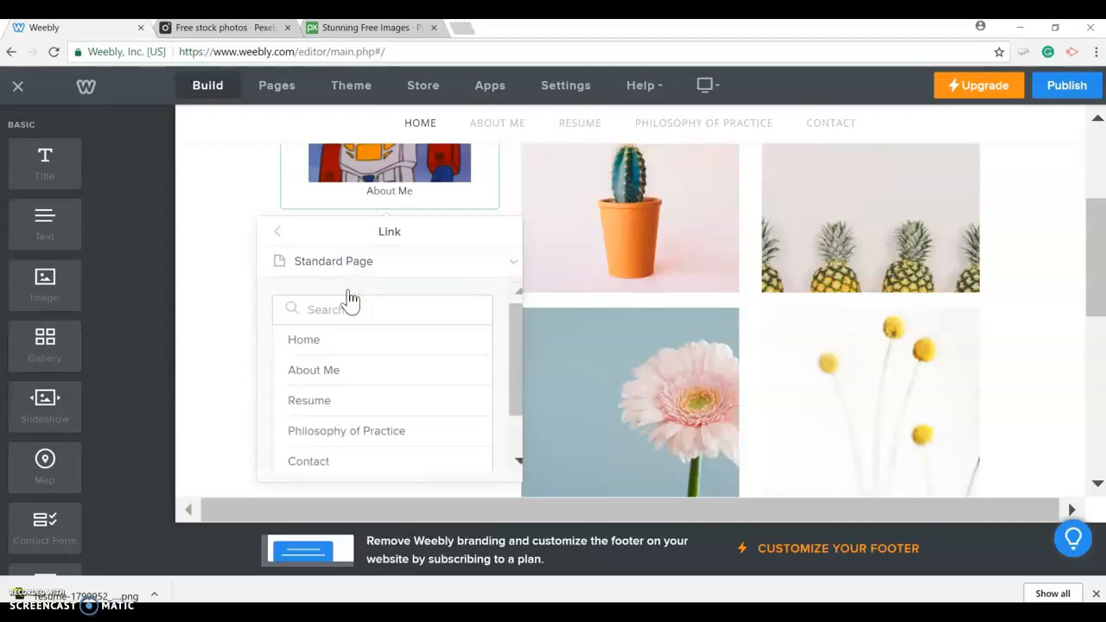
click(331, 371)
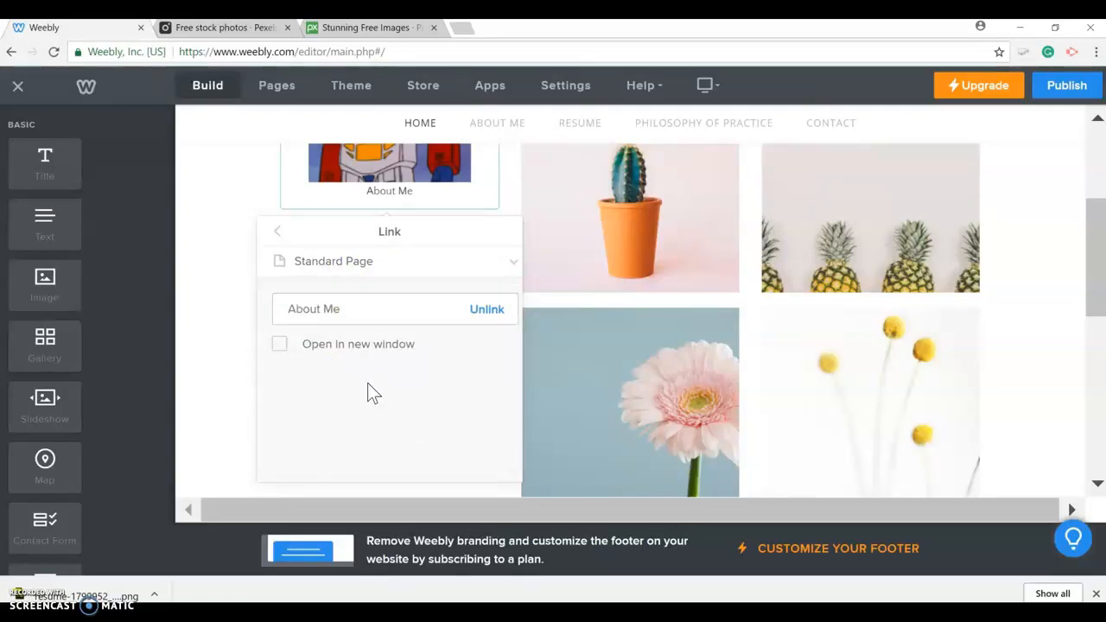
click(277, 231)
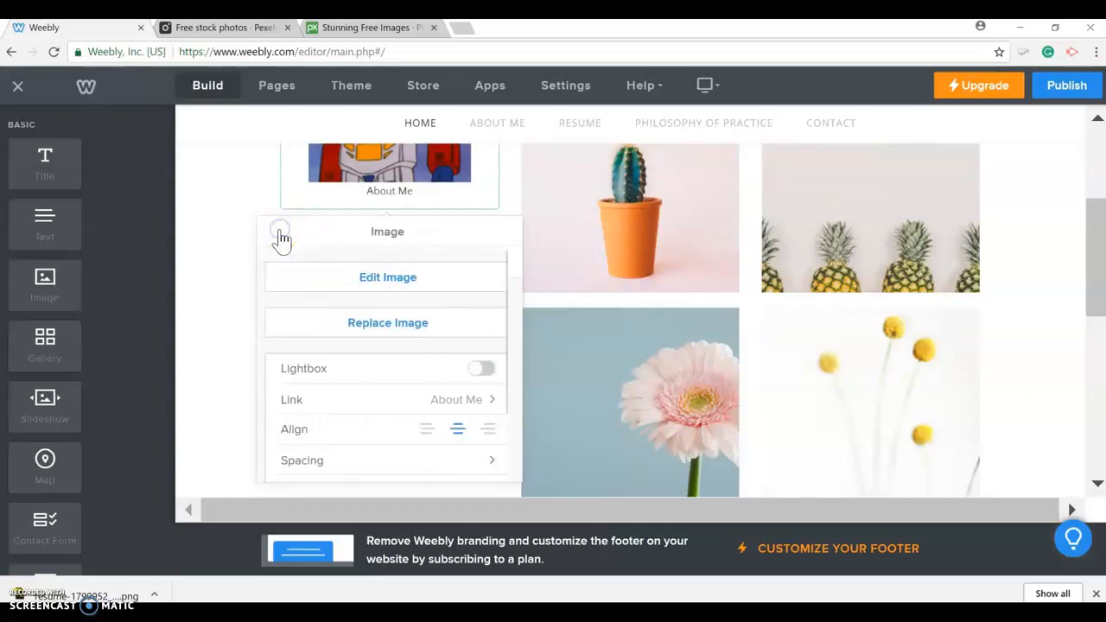
click(218, 264)
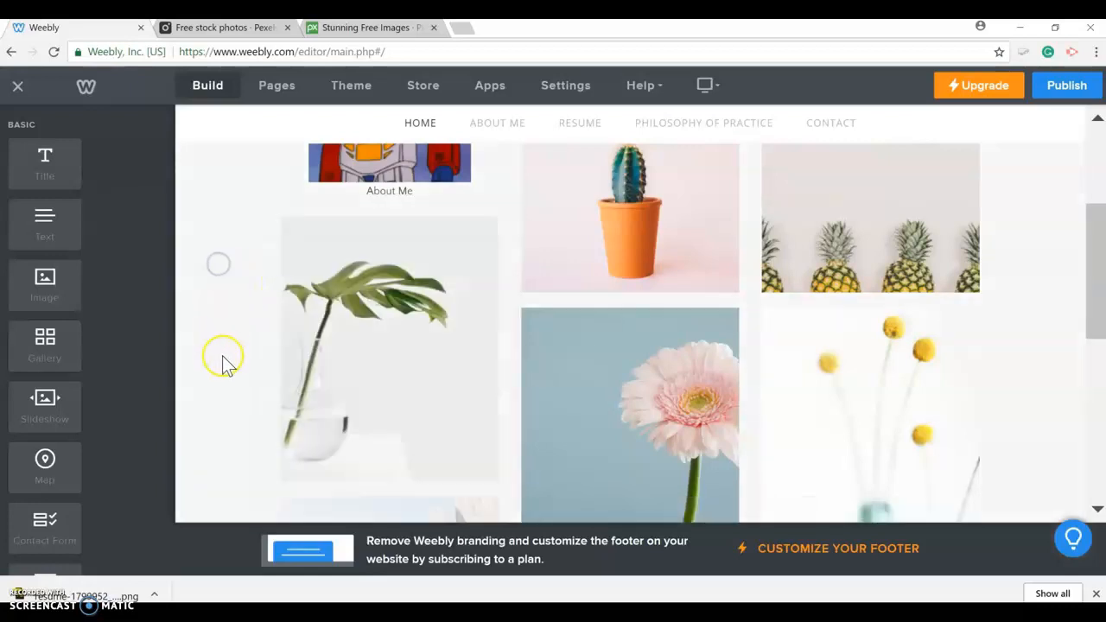
scroll(405, 194, up, 3)
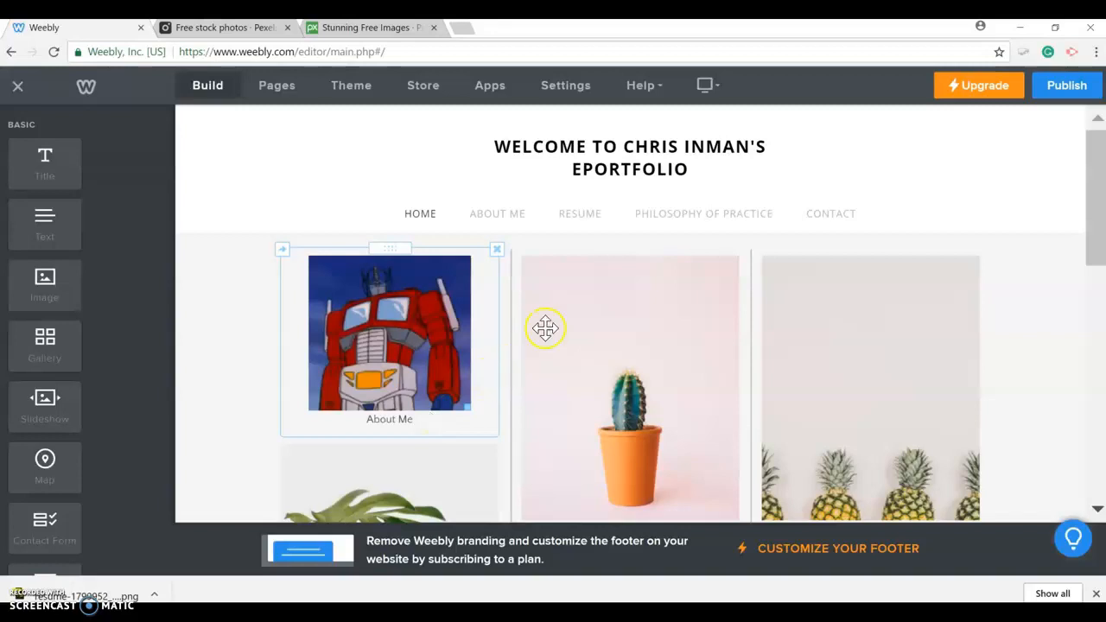
click(395, 426)
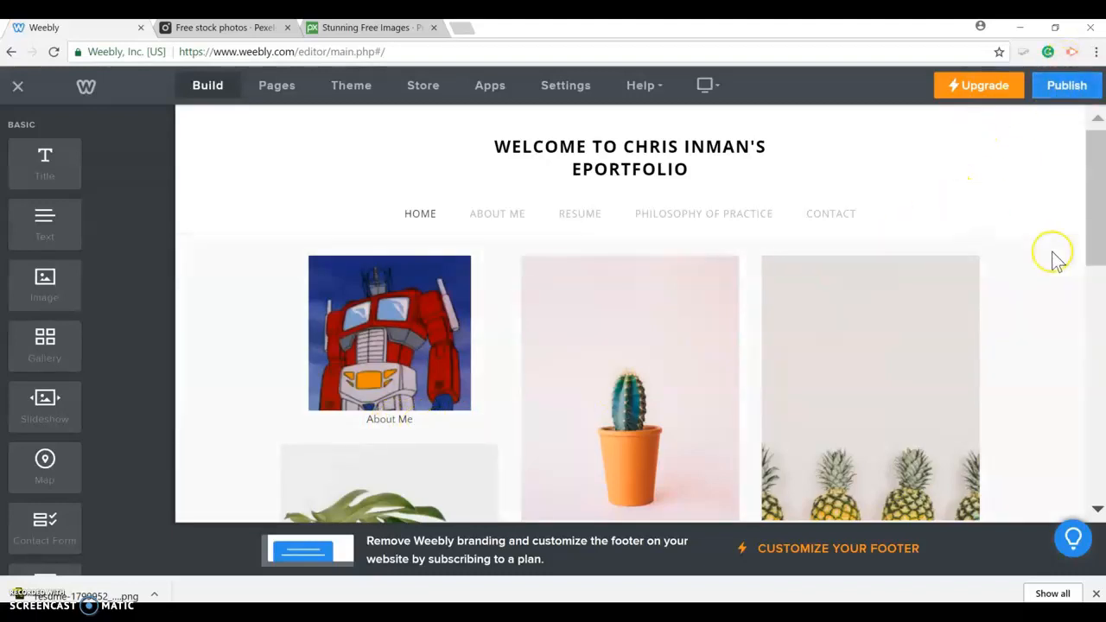
scroll(1056, 266, down, 1)
scroll(1056, 266, up, 1)
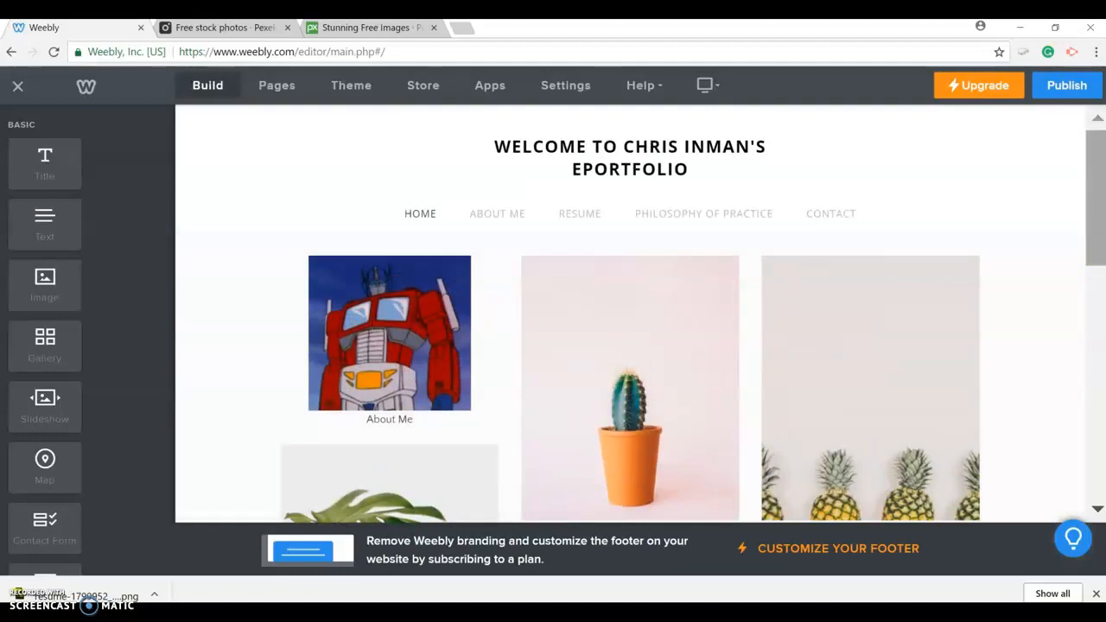
scroll(1091, 244, down, 1)
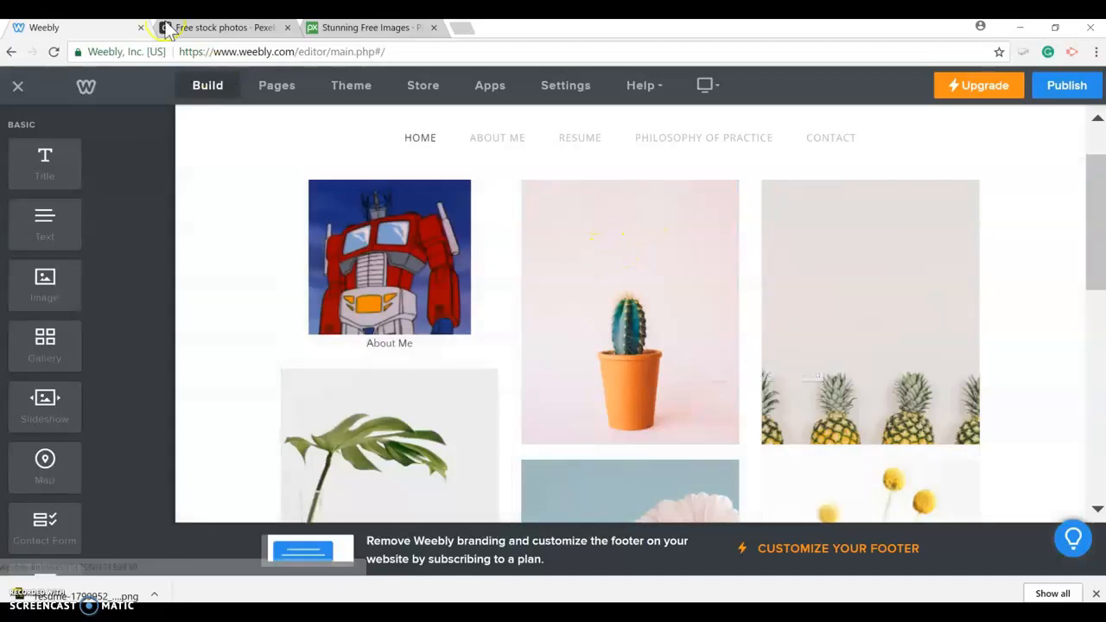
- View the Pexels and Pixabay free stock photo sites and return to the Weebly editor
click(219, 33)
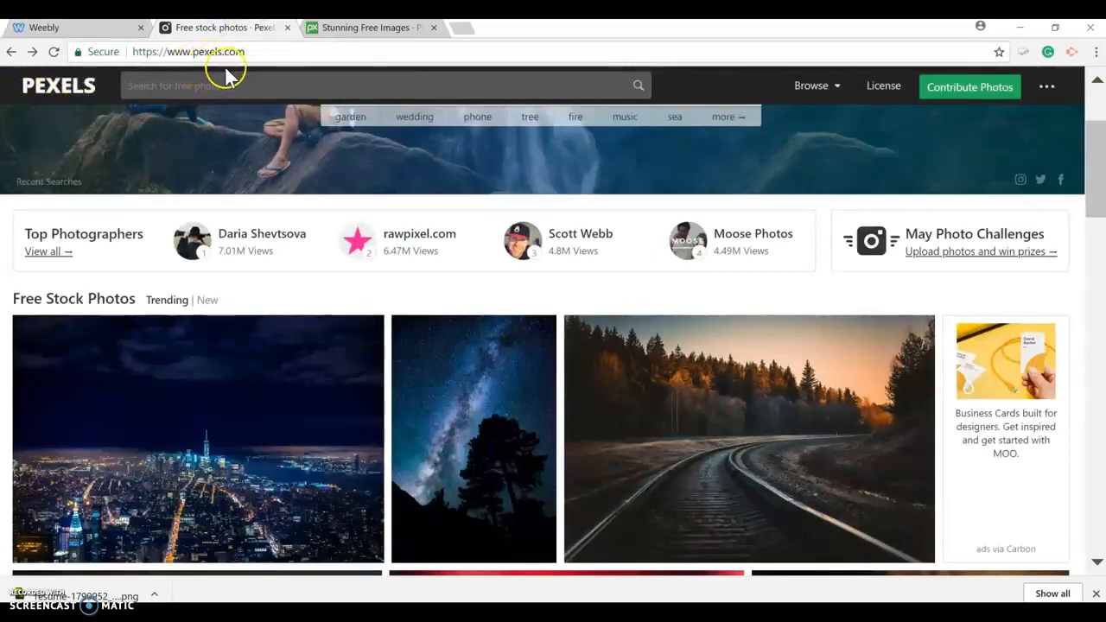
click(372, 28)
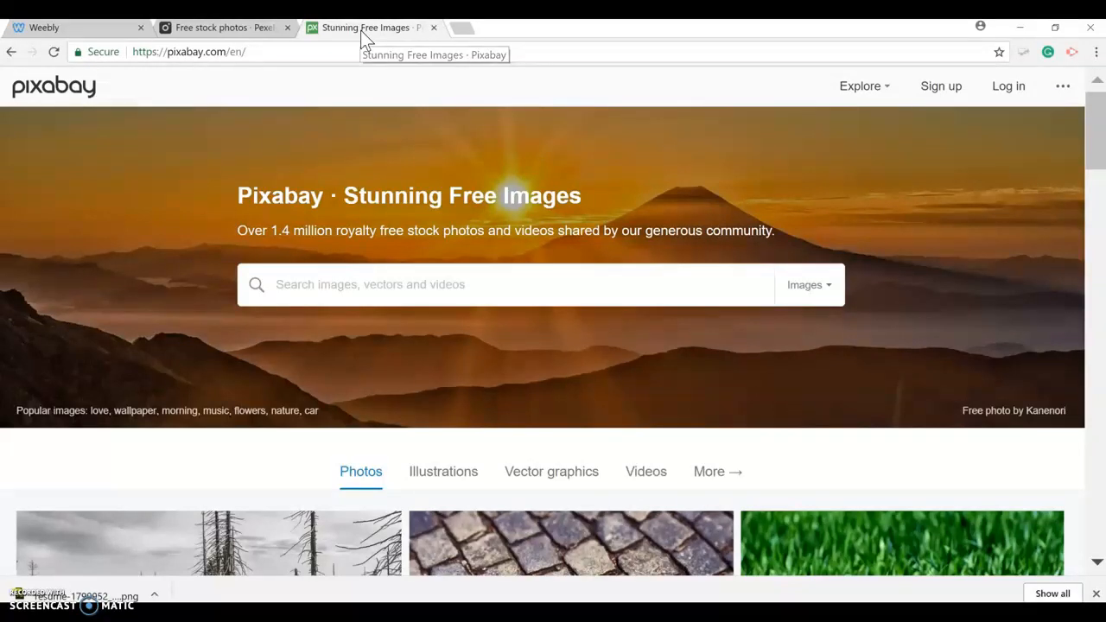
click(92, 31)
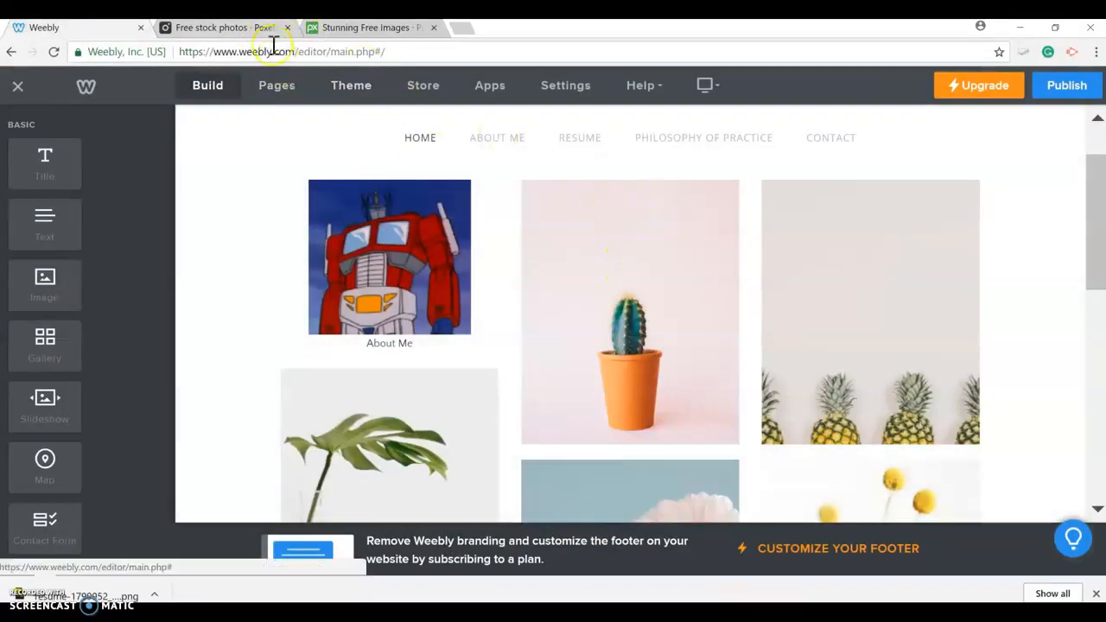
- Switch to Pexels, search for "resume" and look through the photo results for a suitable picture
click(243, 28)
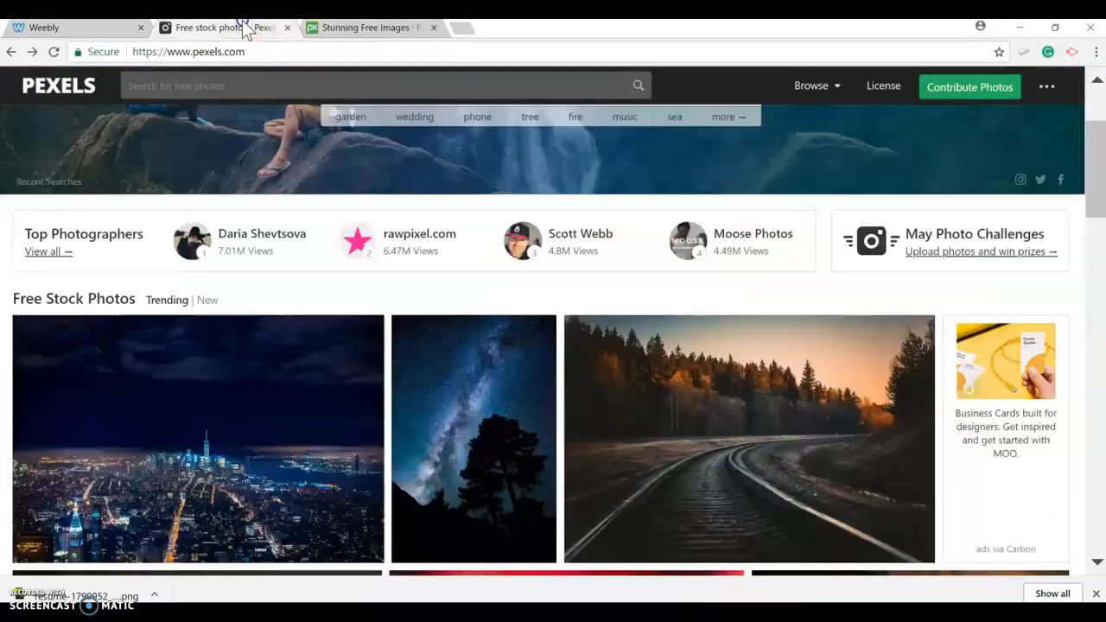
click(263, 86)
text(resum)
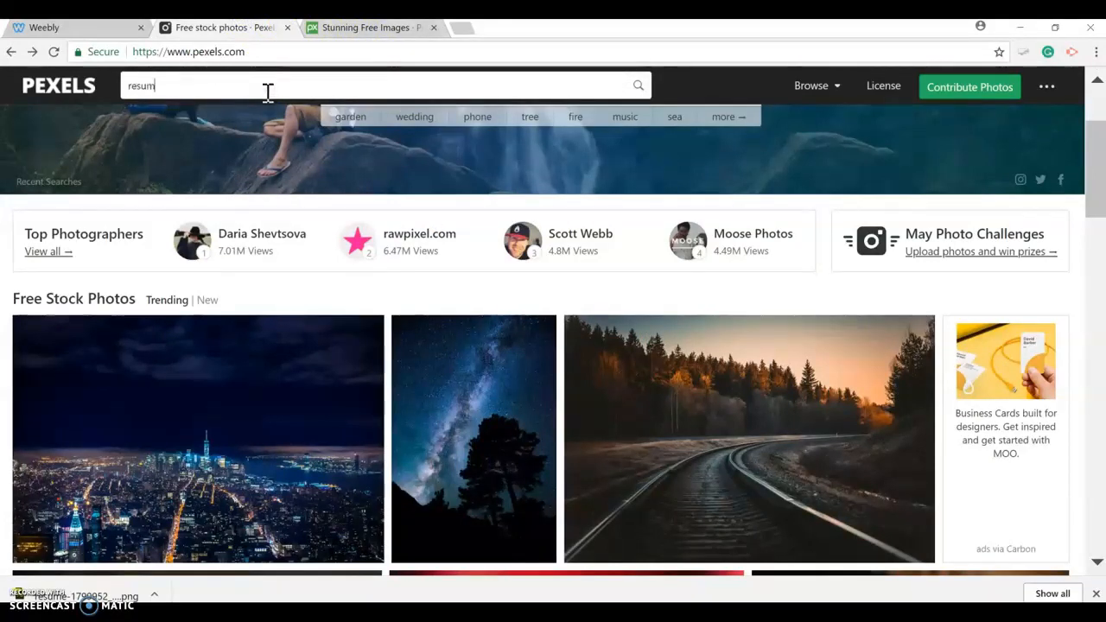
text(e)
key(Return)
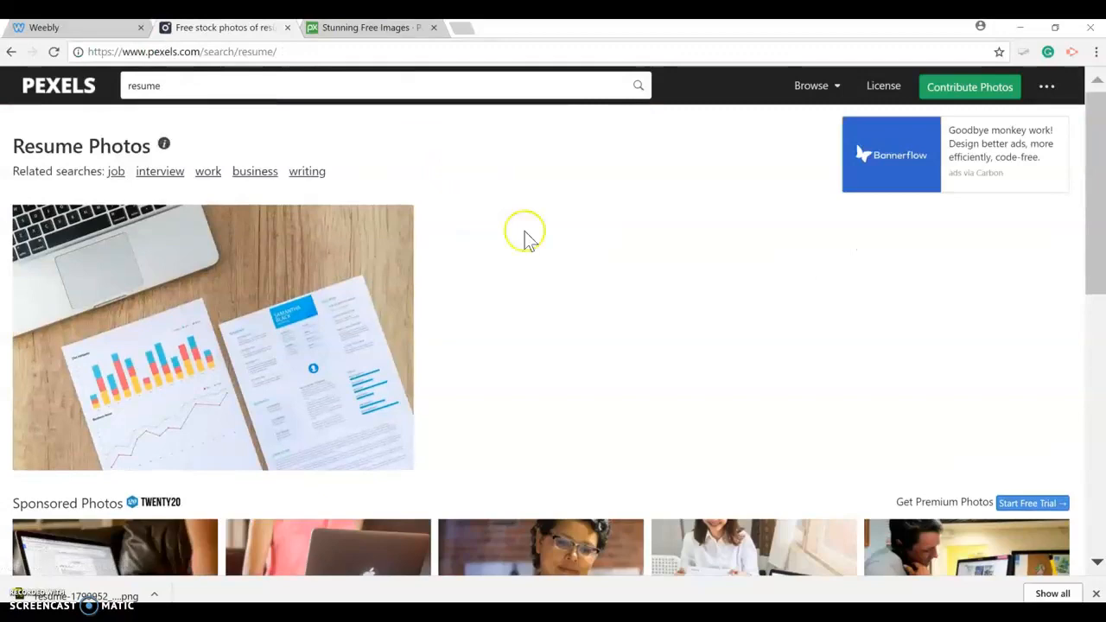
scroll(527, 233, down, 5)
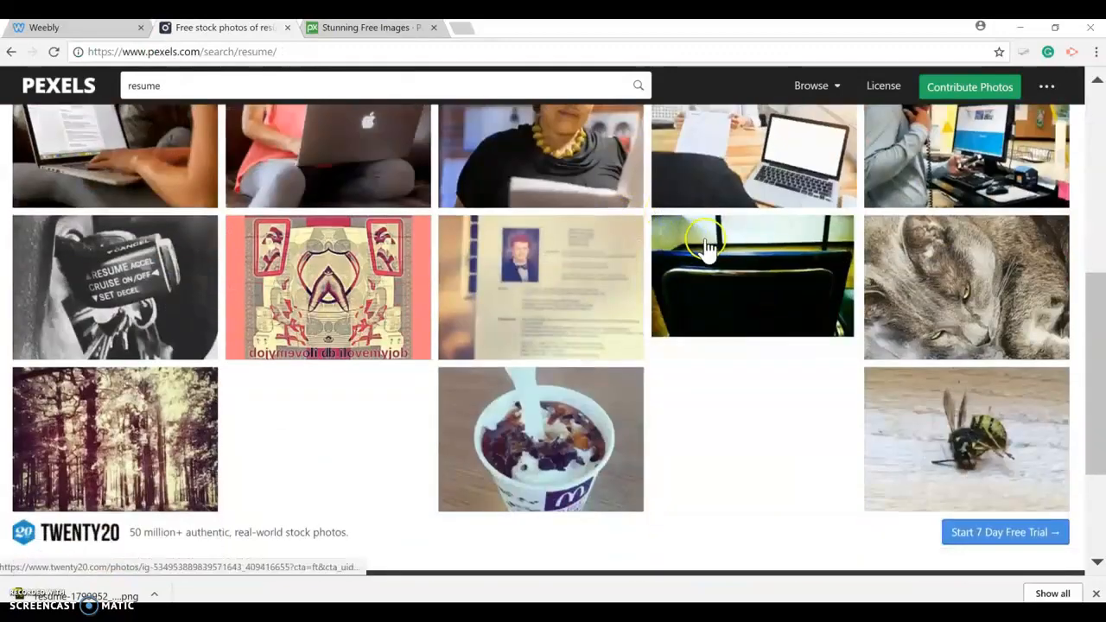
scroll(707, 249, down, 2)
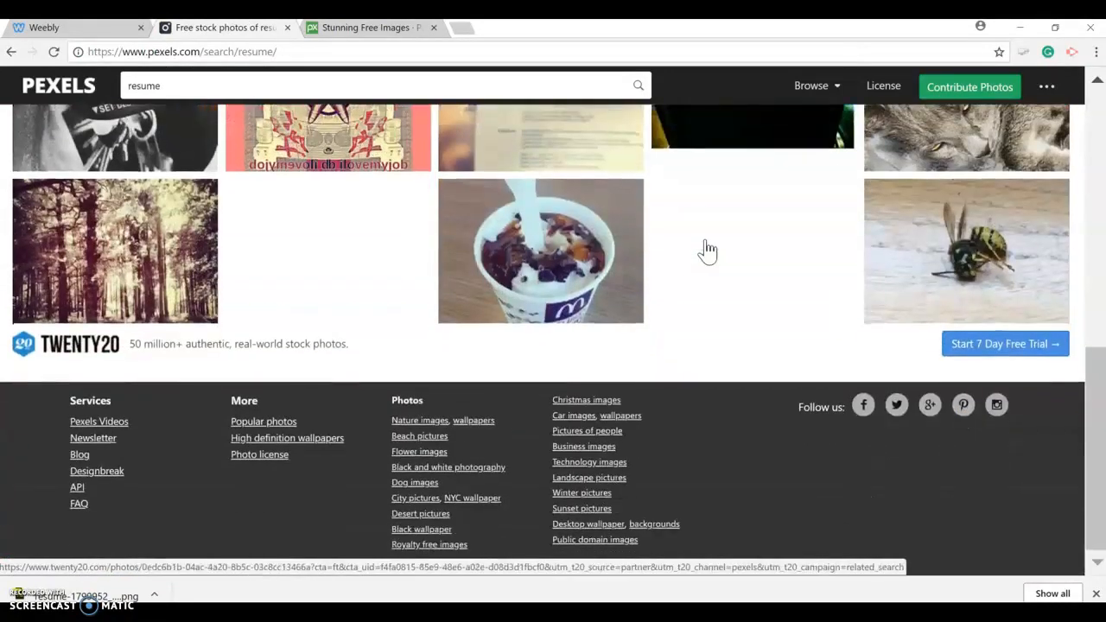
scroll(707, 249, up, 3)
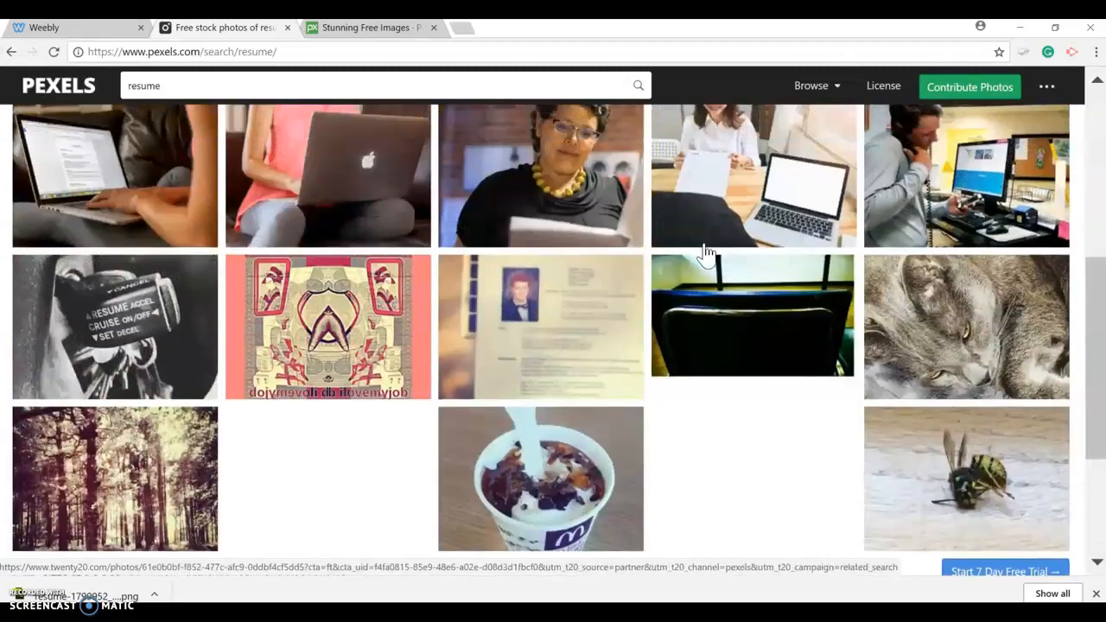
scroll(707, 252, up, 1)
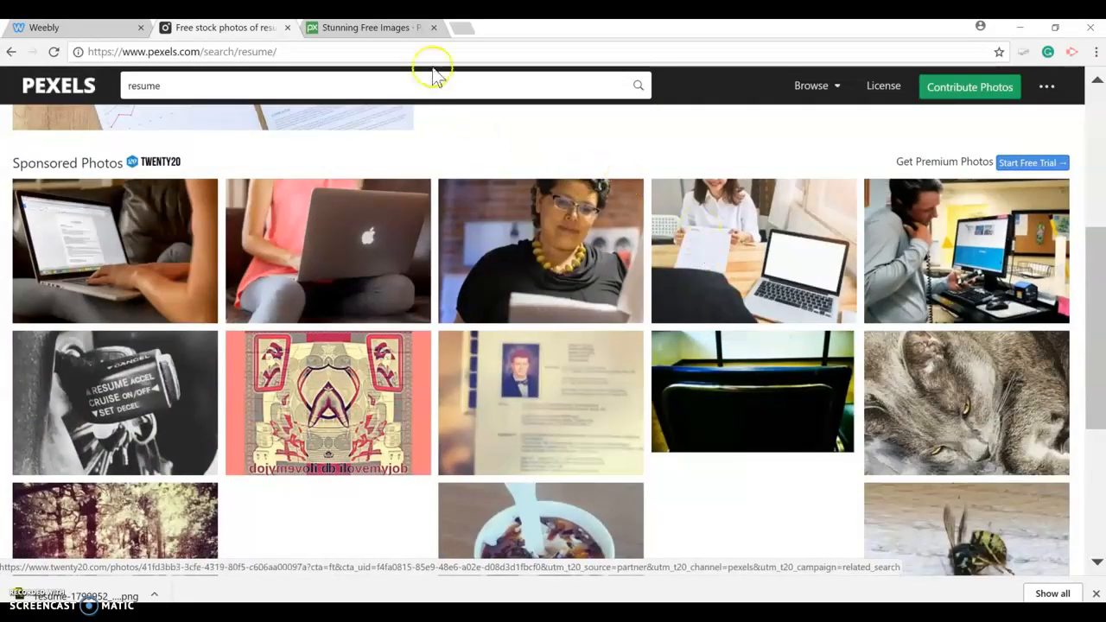
- Switch to Pixabay and search for "resume" images
click(361, 28)
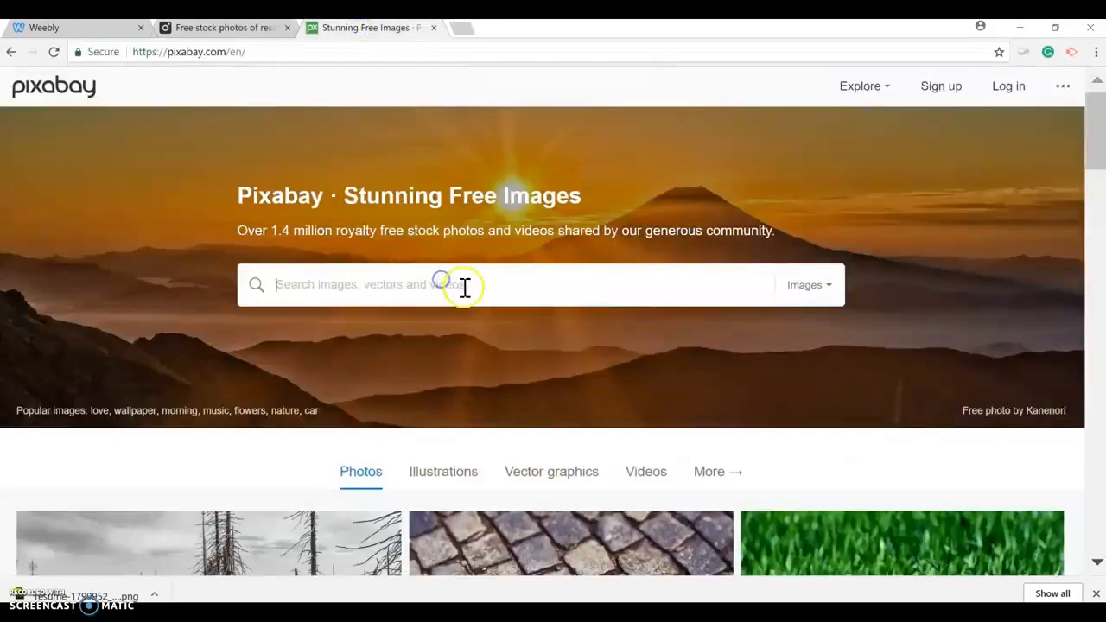
text(resume)
key(Return)
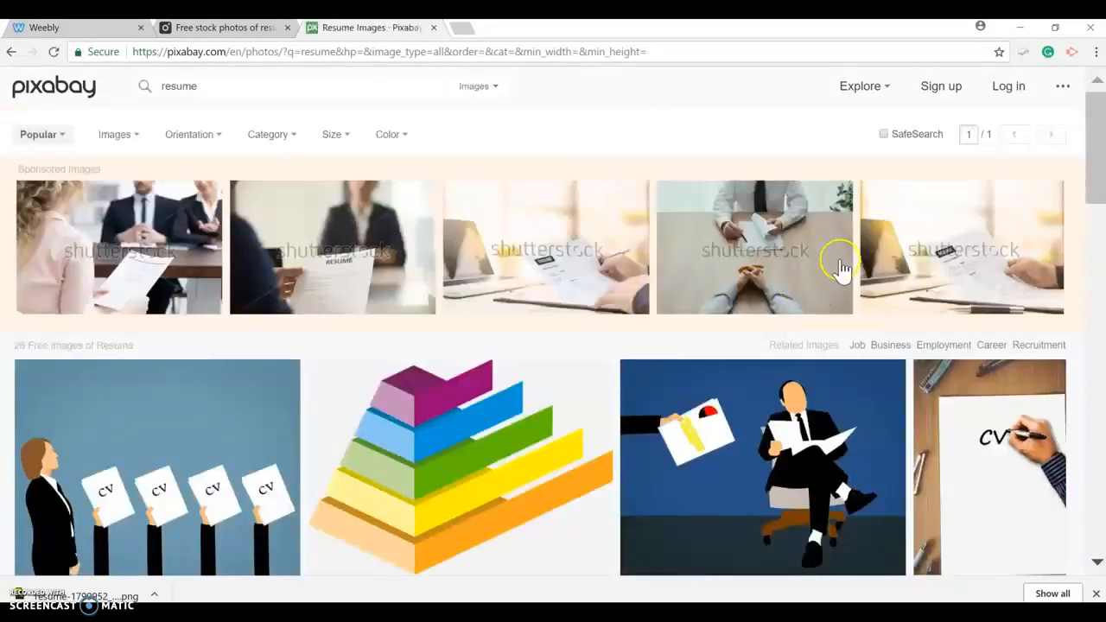
- Find the green resume illustration on a dark background in the Pixabay results and download it, completing the robot check
scroll(843, 268, down, 3)
scroll(877, 263, down, 3)
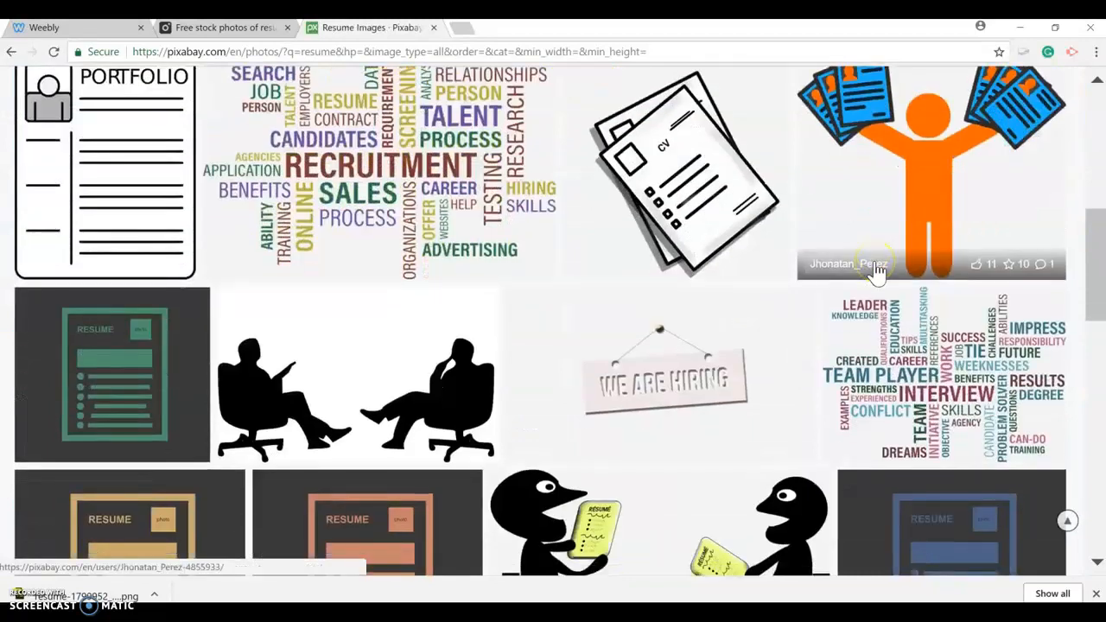
scroll(876, 269, down, 2)
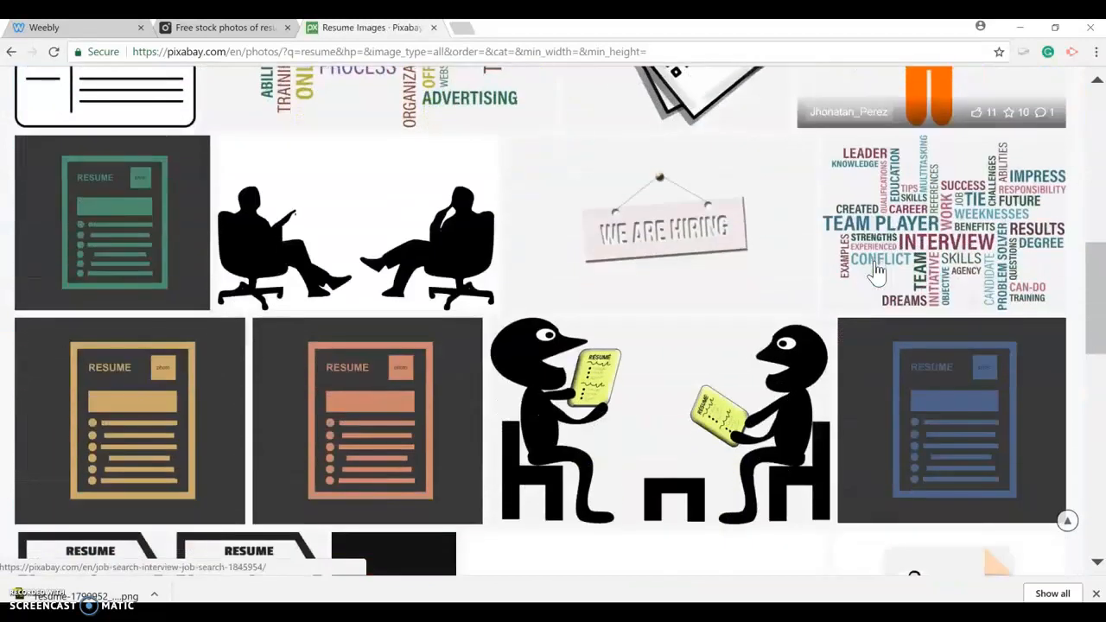
click(148, 218)
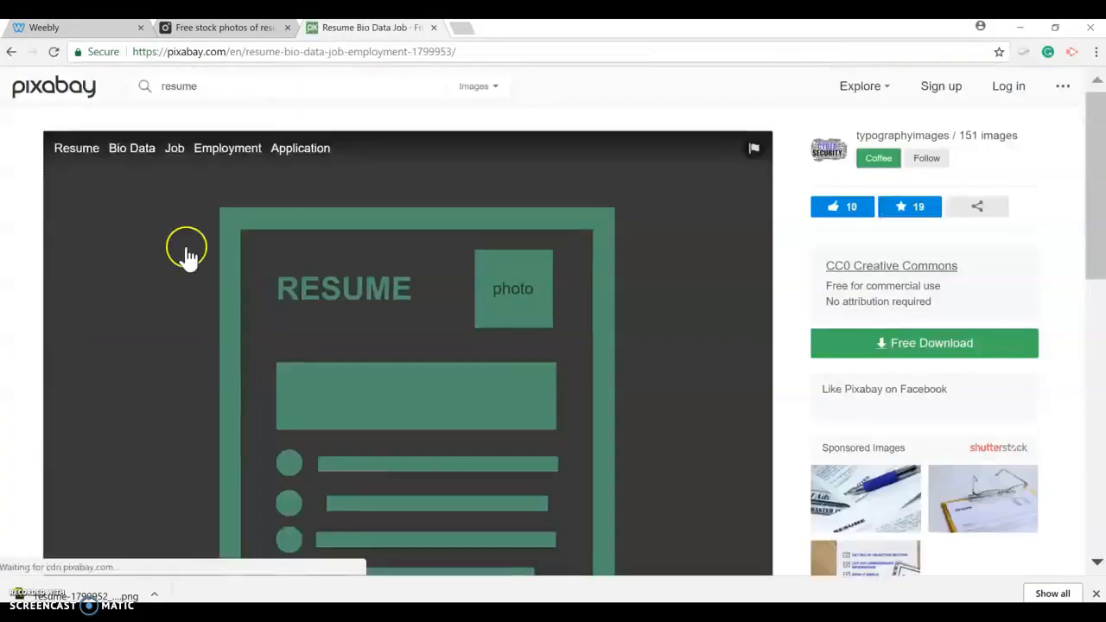
click(924, 350)
click(880, 465)
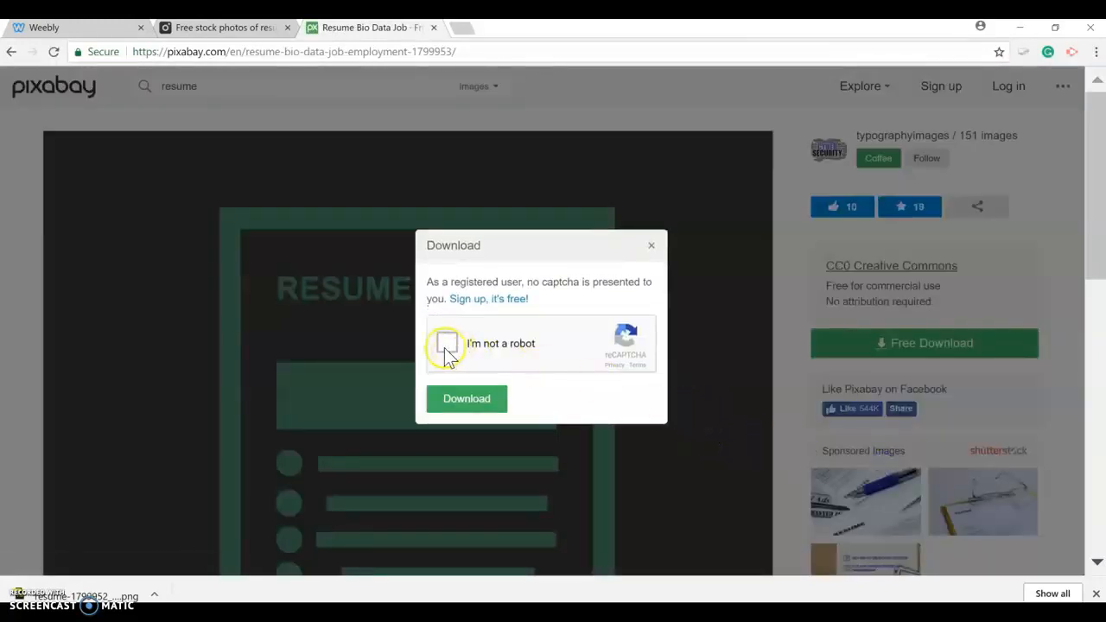
click(476, 400)
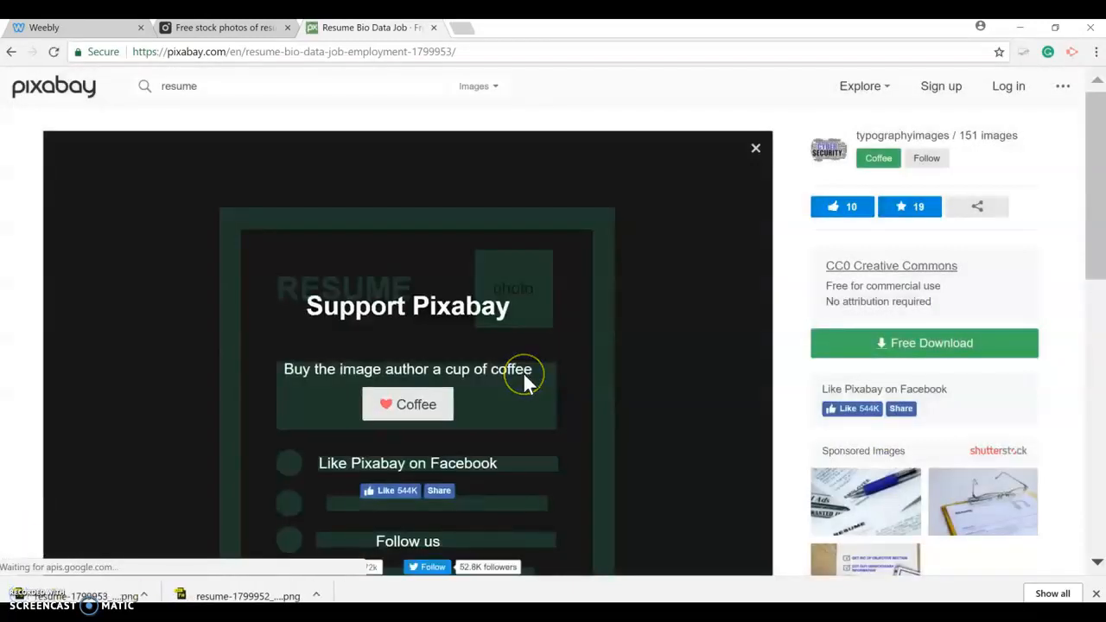
- Switch back to Weebly and replace the cactus image on the Home page with resume-1799953_1280 from the Downloads folder
click(53, 29)
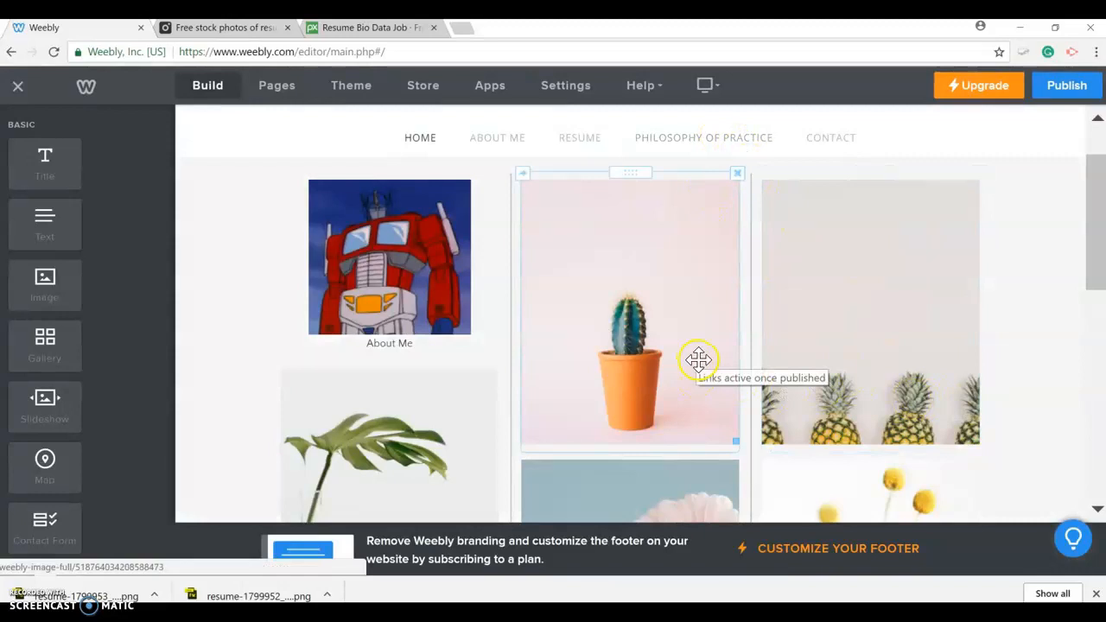
click(686, 328)
click(619, 348)
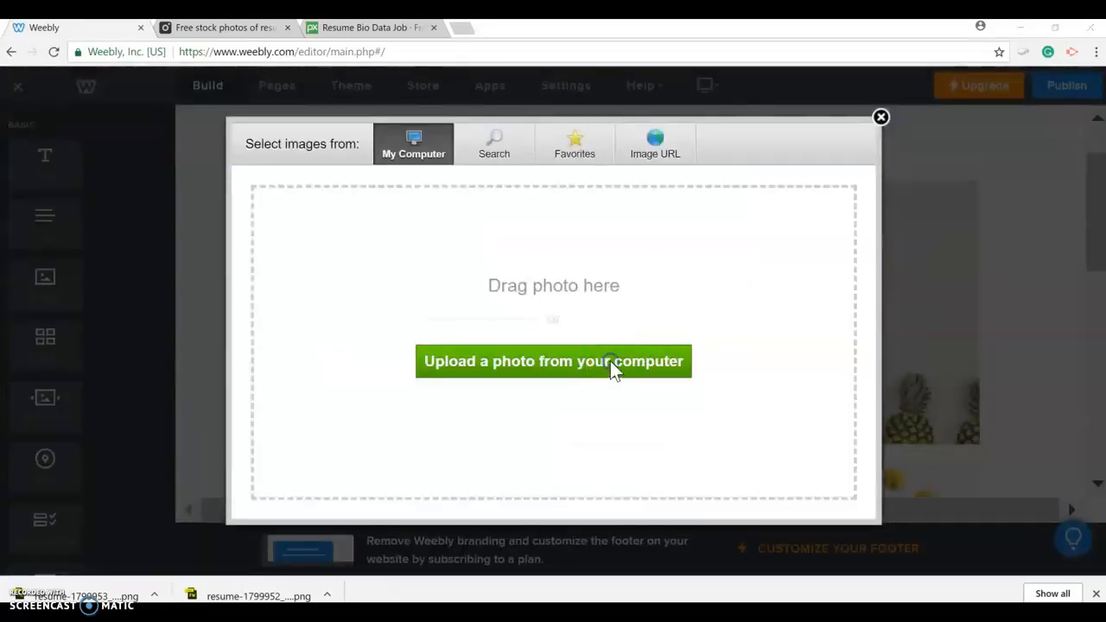
click(610, 363)
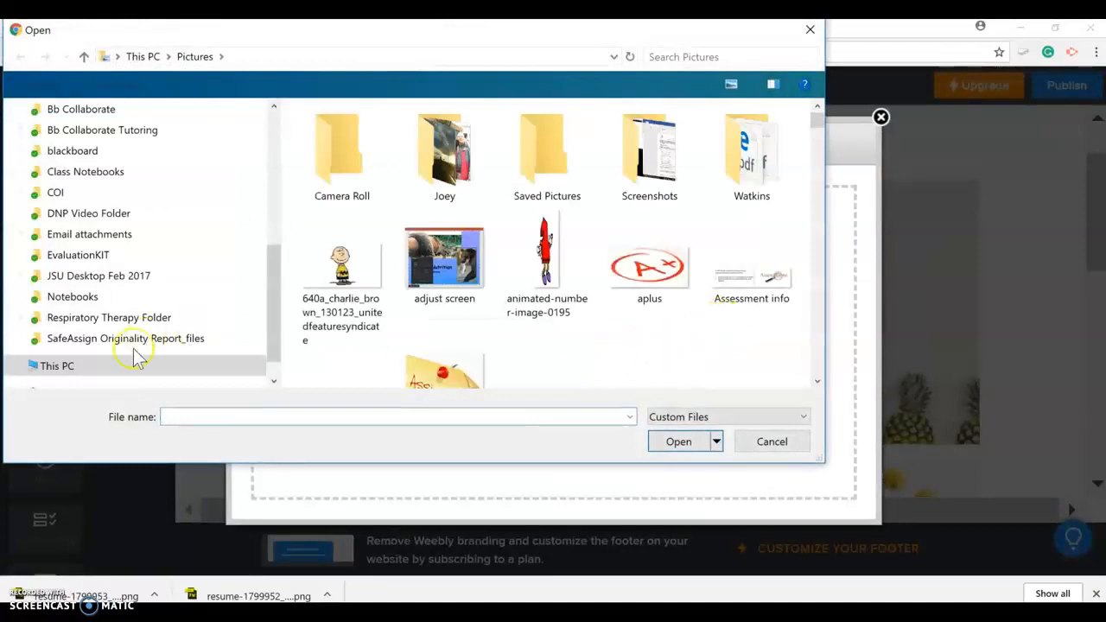
scroll(260, 285, up, 2)
scroll(260, 279, up, 3)
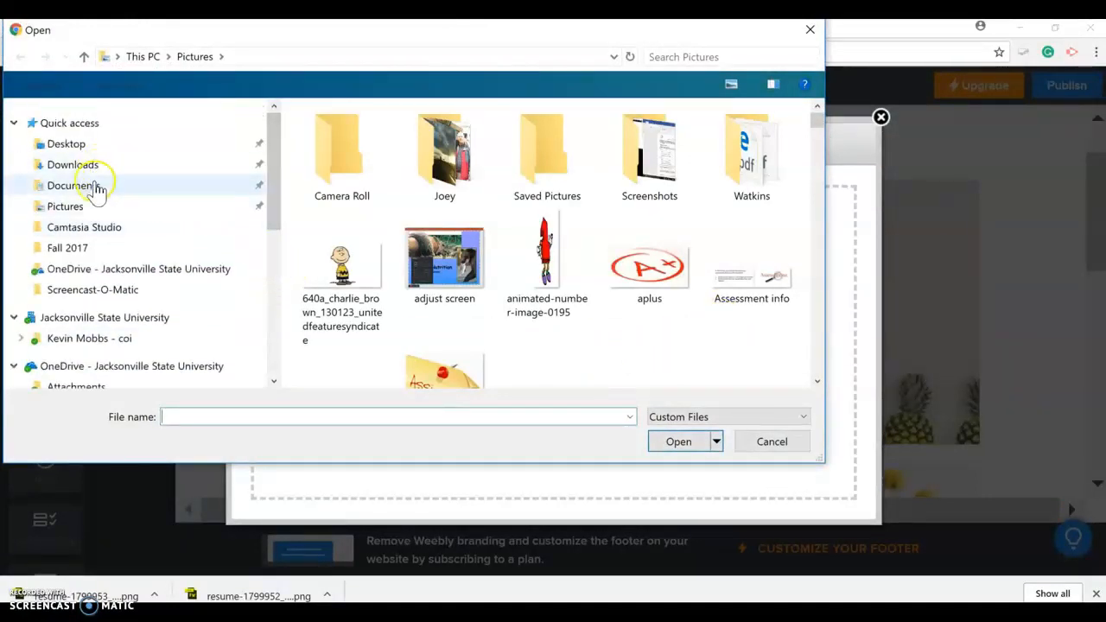
click(91, 166)
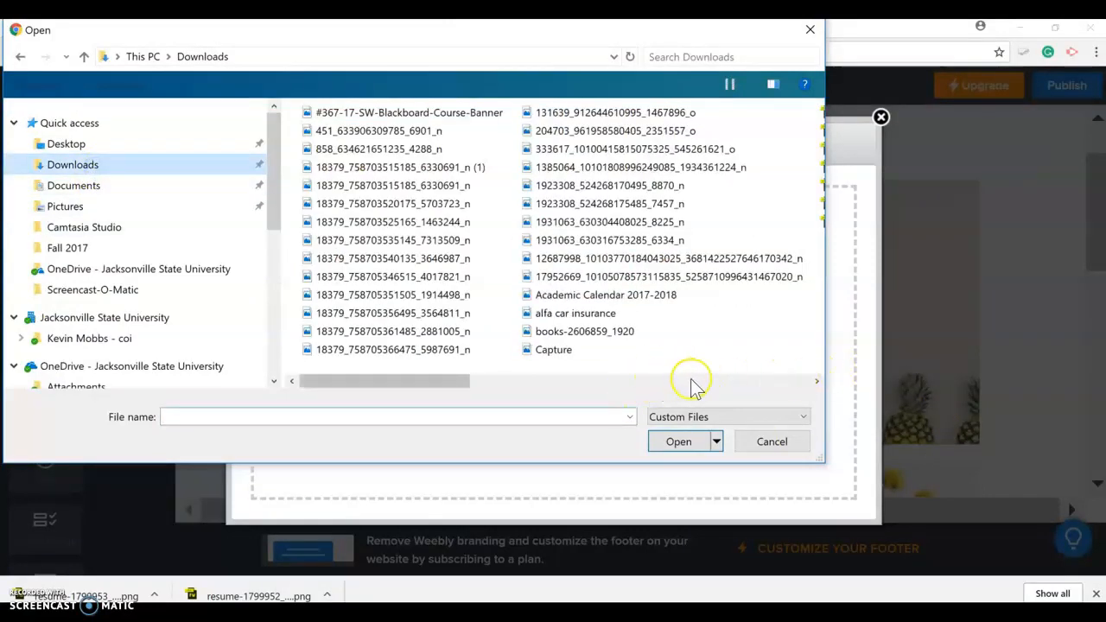
click(781, 386)
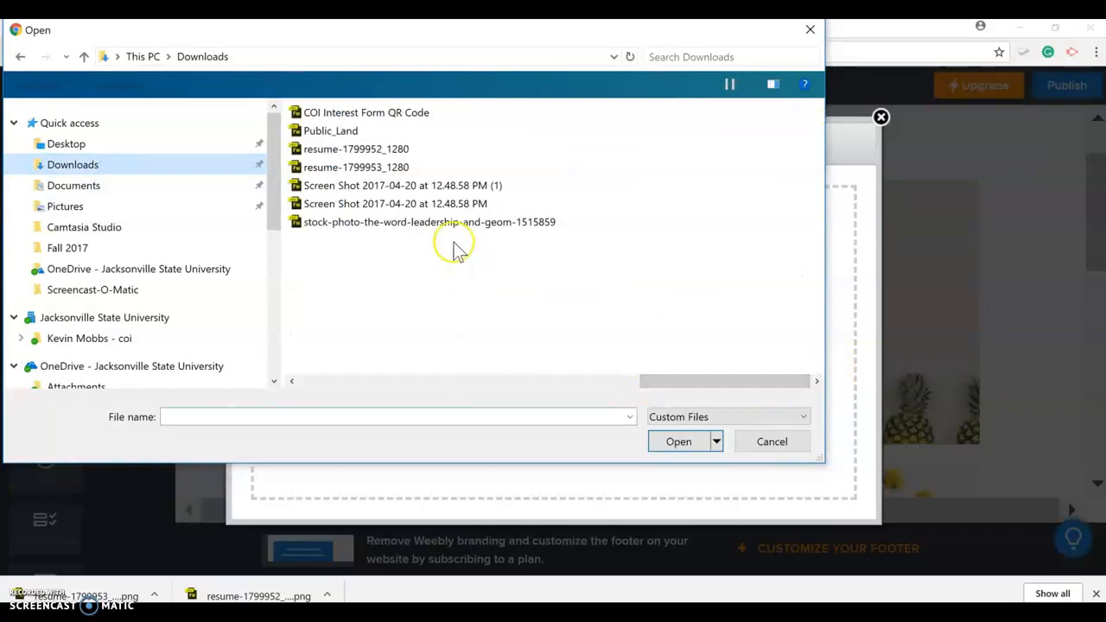
click(380, 171)
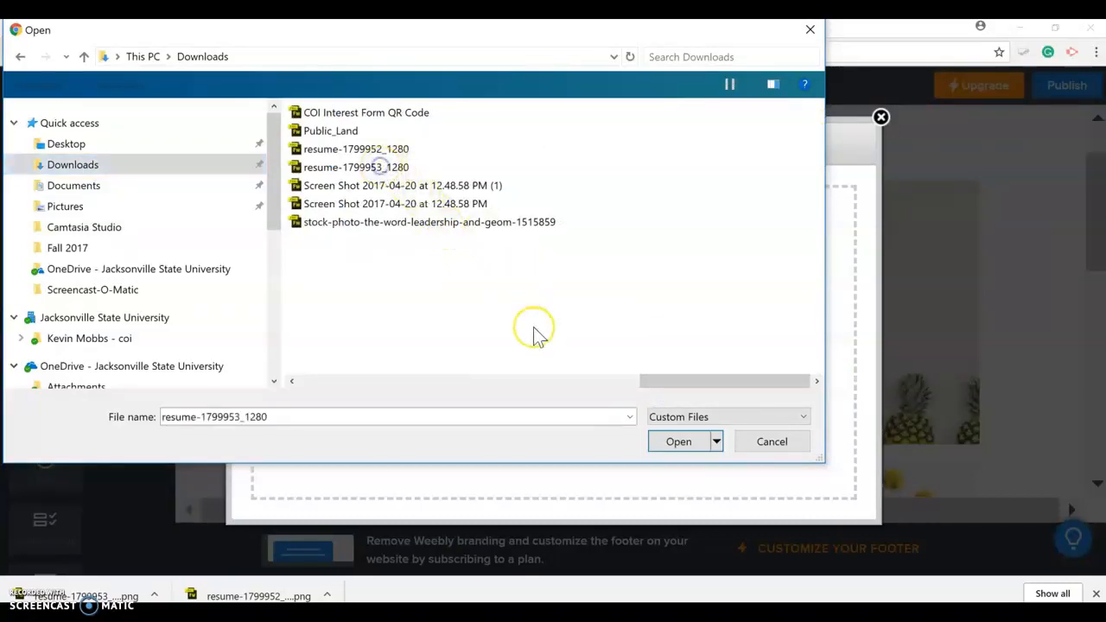
click(685, 441)
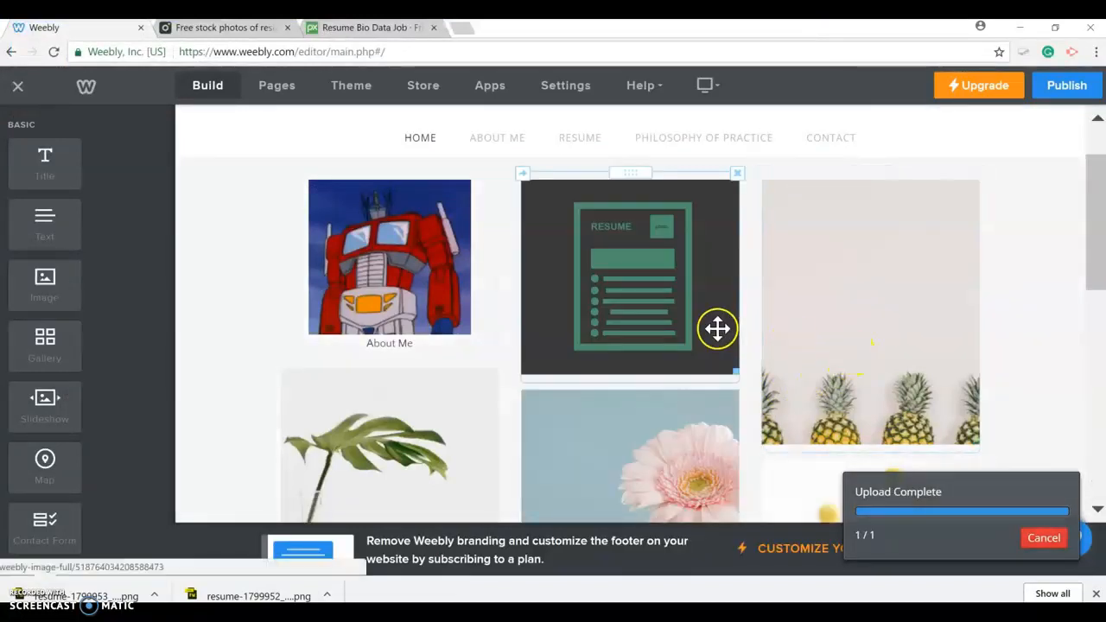
- Caption the green resume image on the Home page with the name of its page
scroll(718, 327, down, 1)
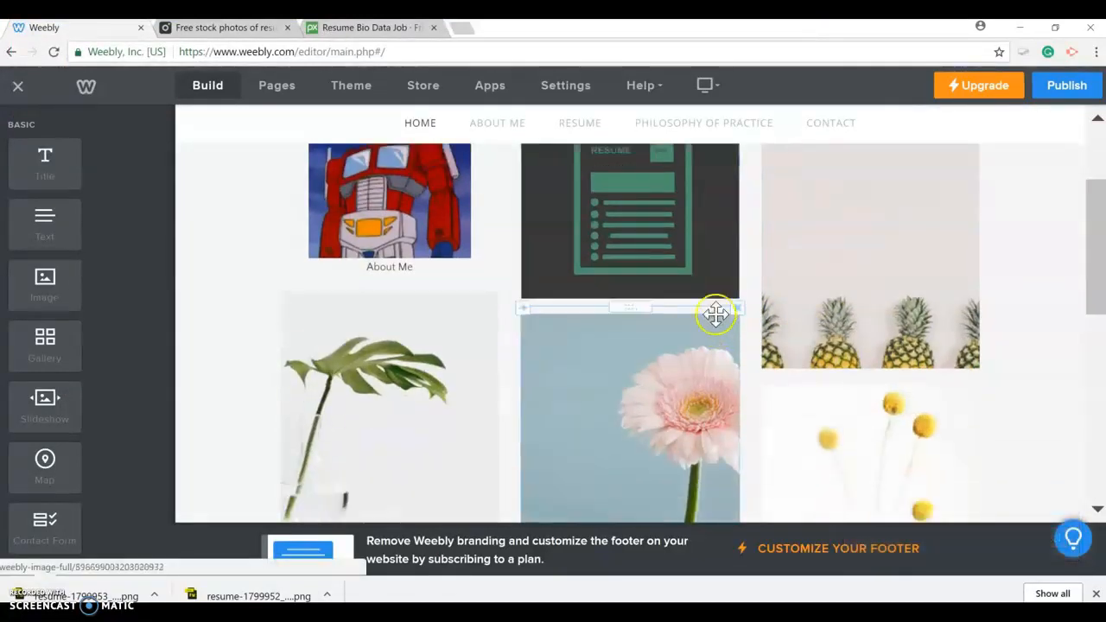
click(687, 240)
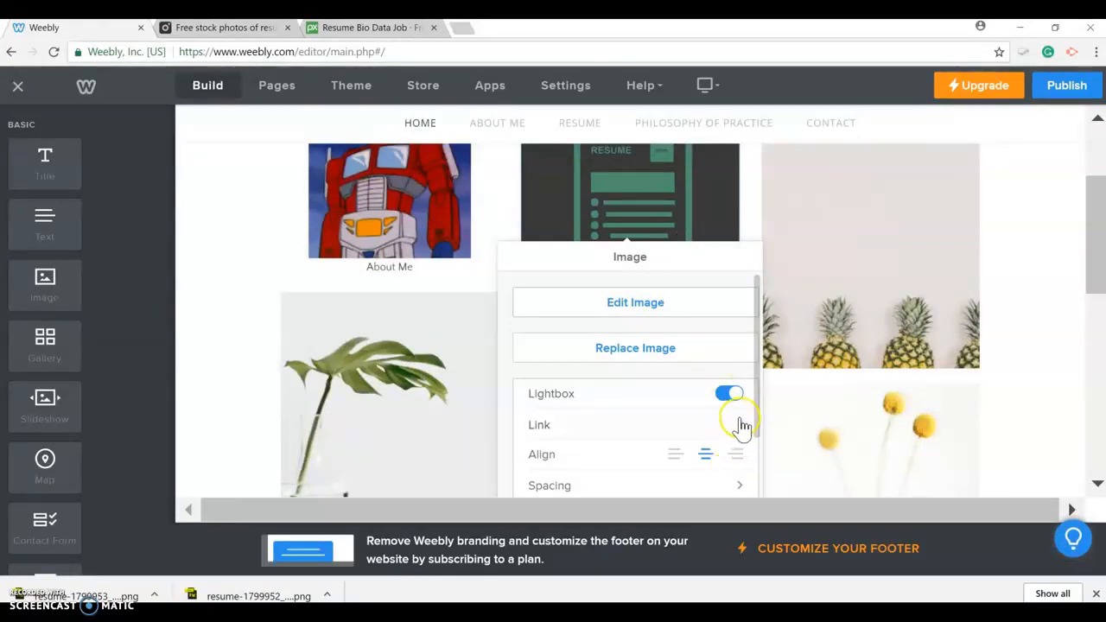
scroll(741, 425, down, 2)
click(740, 446)
click(624, 317)
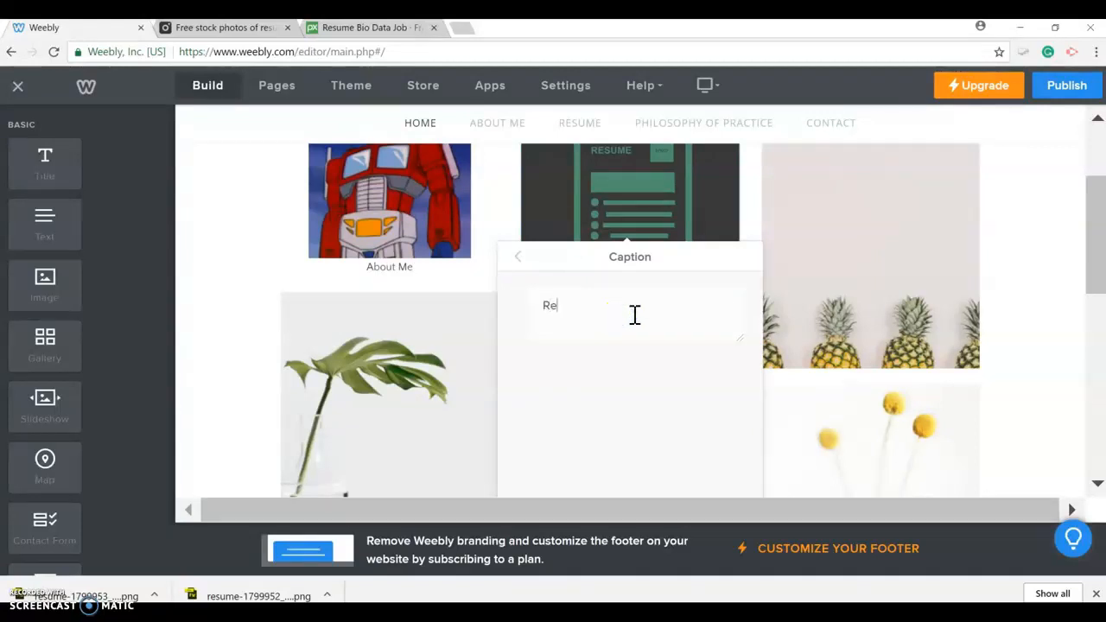
click(518, 257)
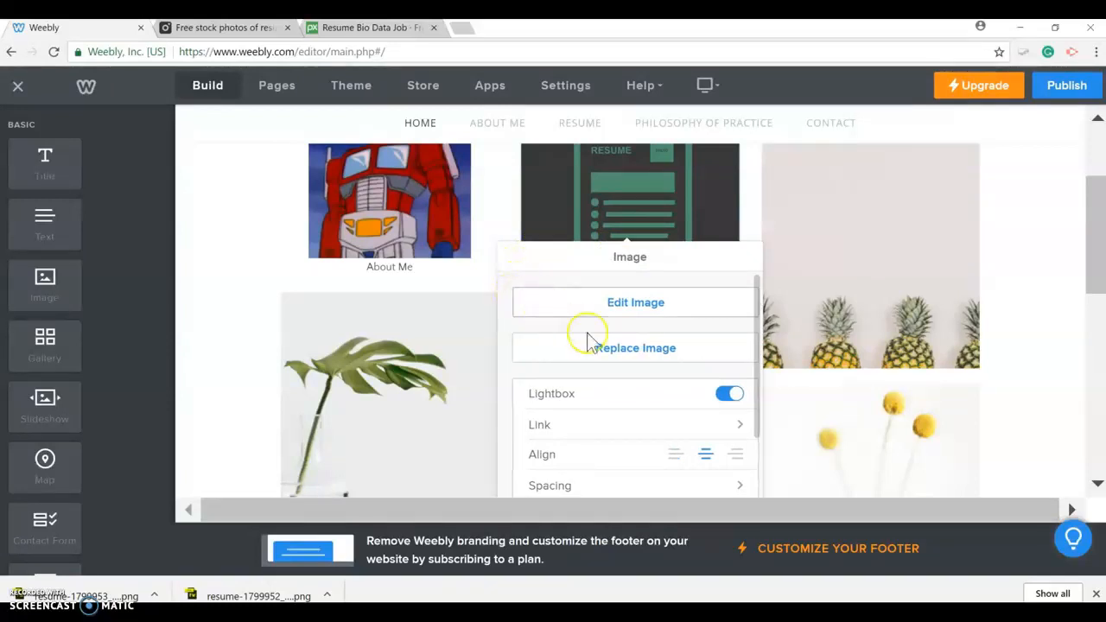
- Link the green resume image on the Home page to the standard page Resume
click(737, 427)
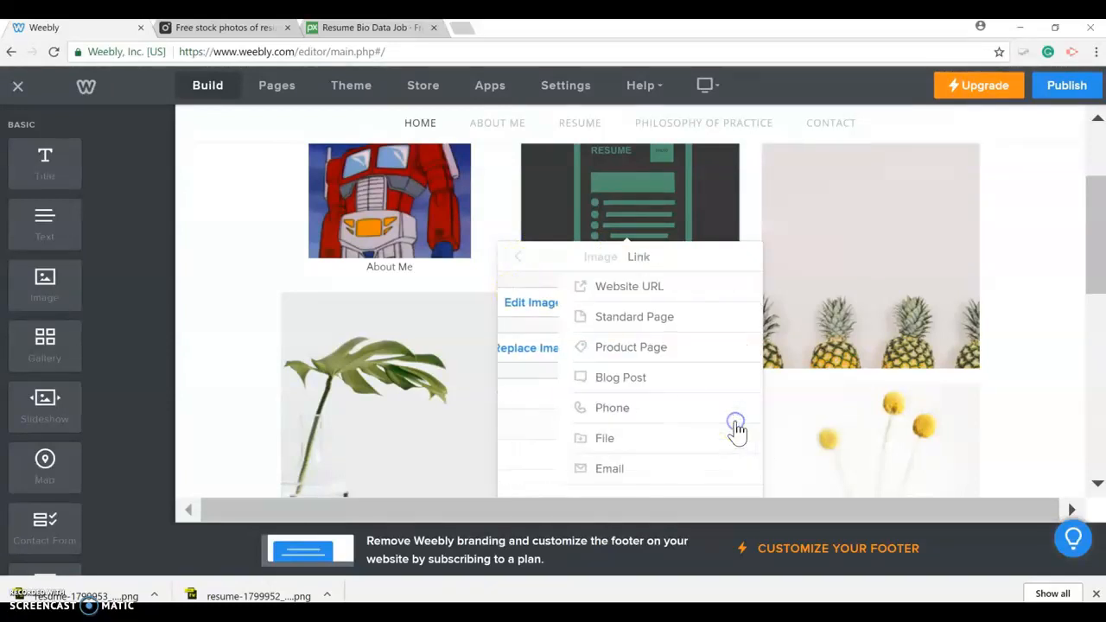
click(602, 318)
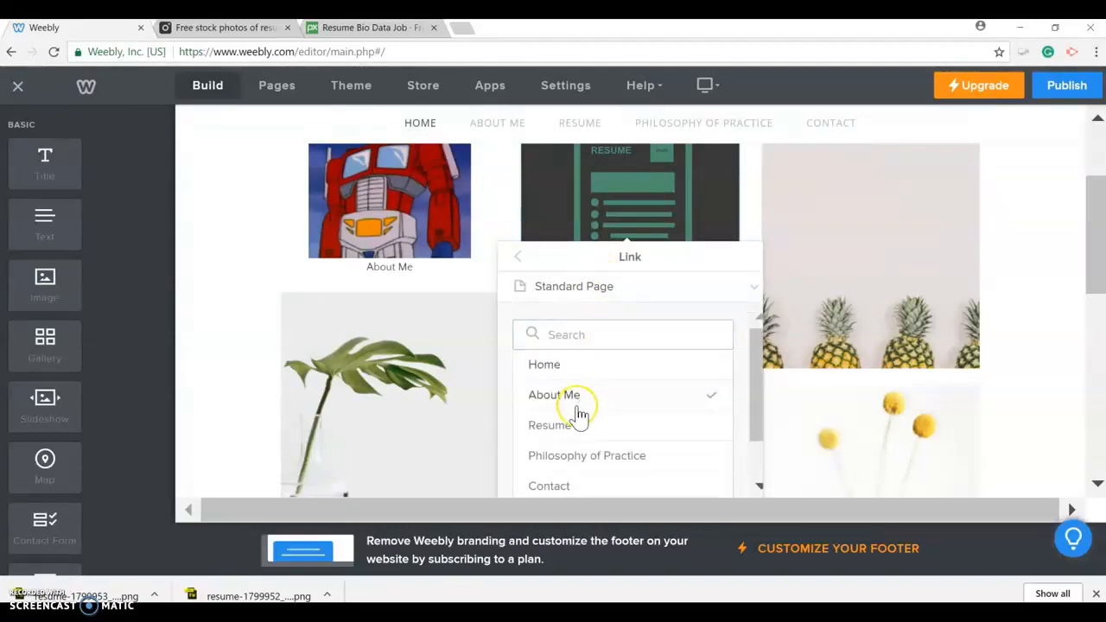
click(561, 430)
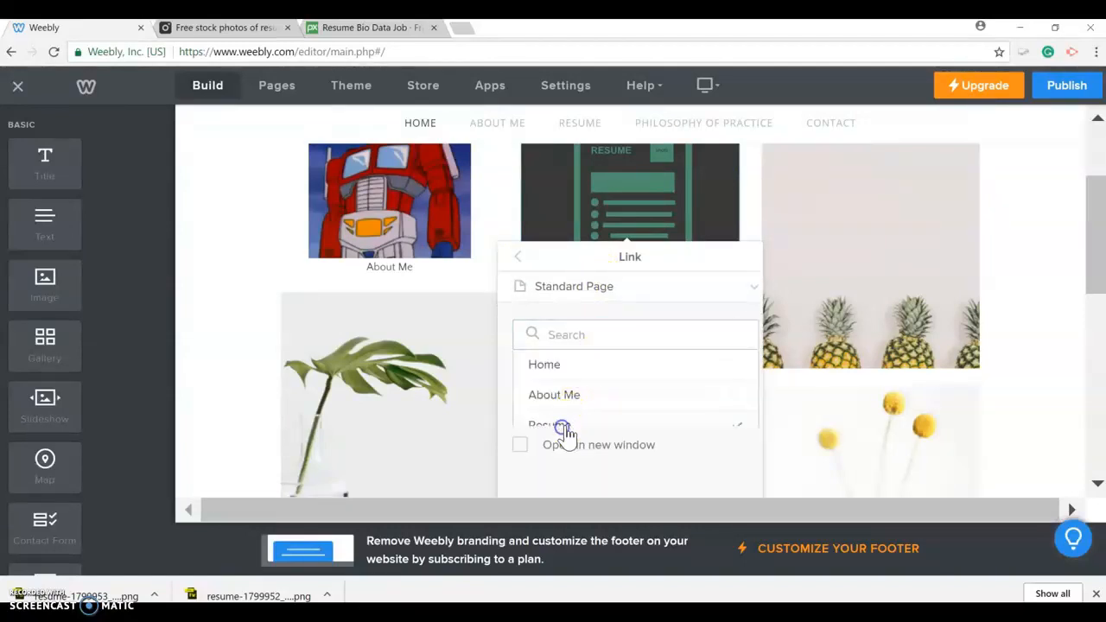
click(520, 261)
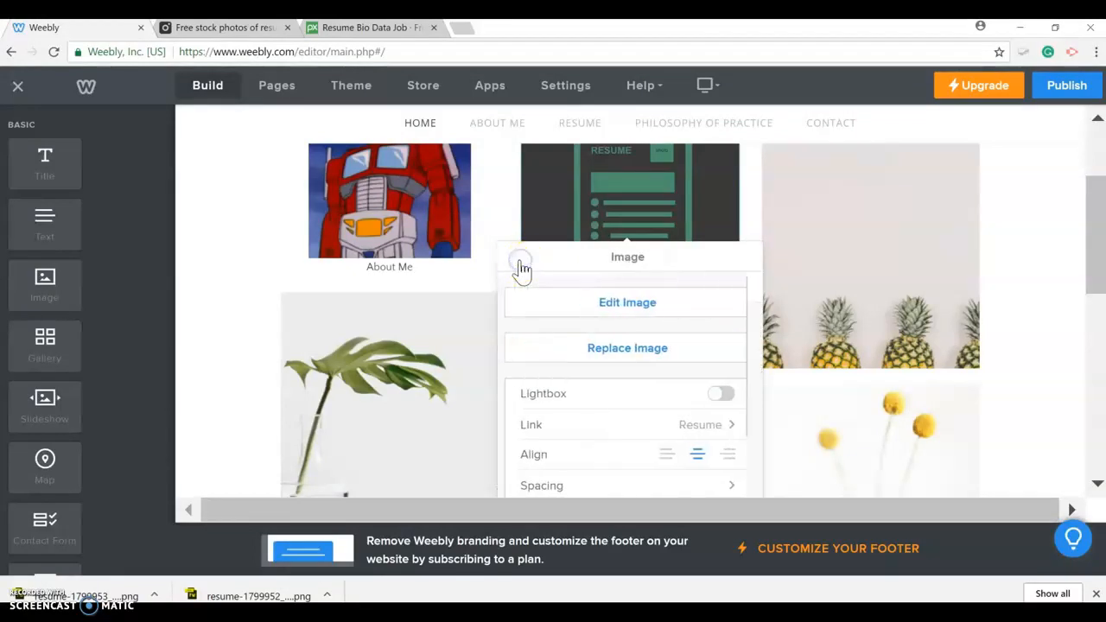
click(478, 283)
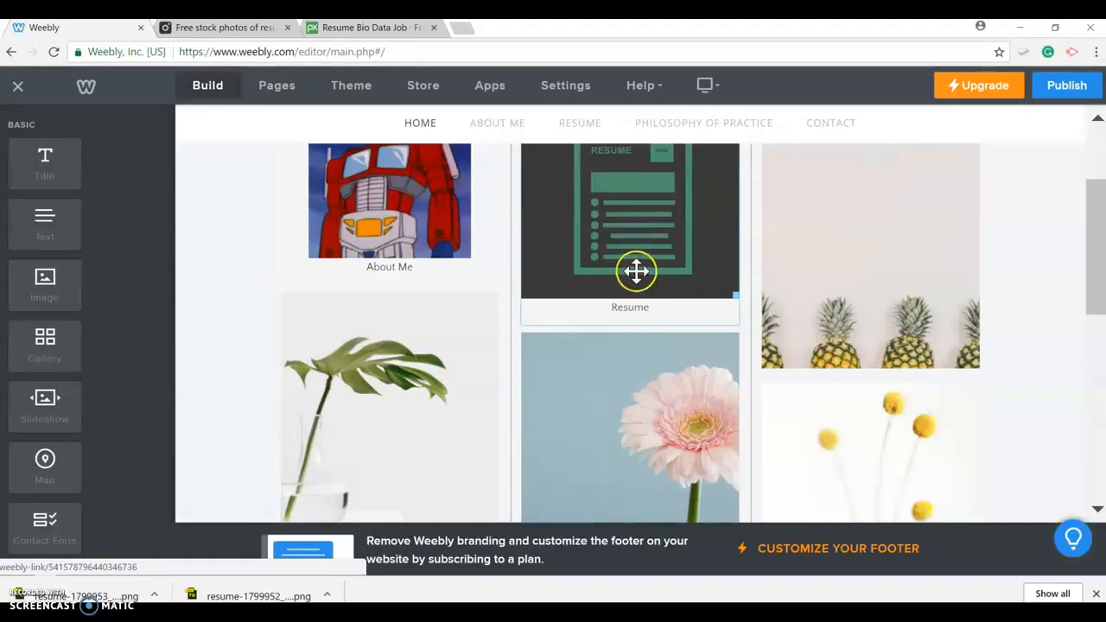
scroll(637, 271, up, 1)
scroll(636, 271, up, 1)
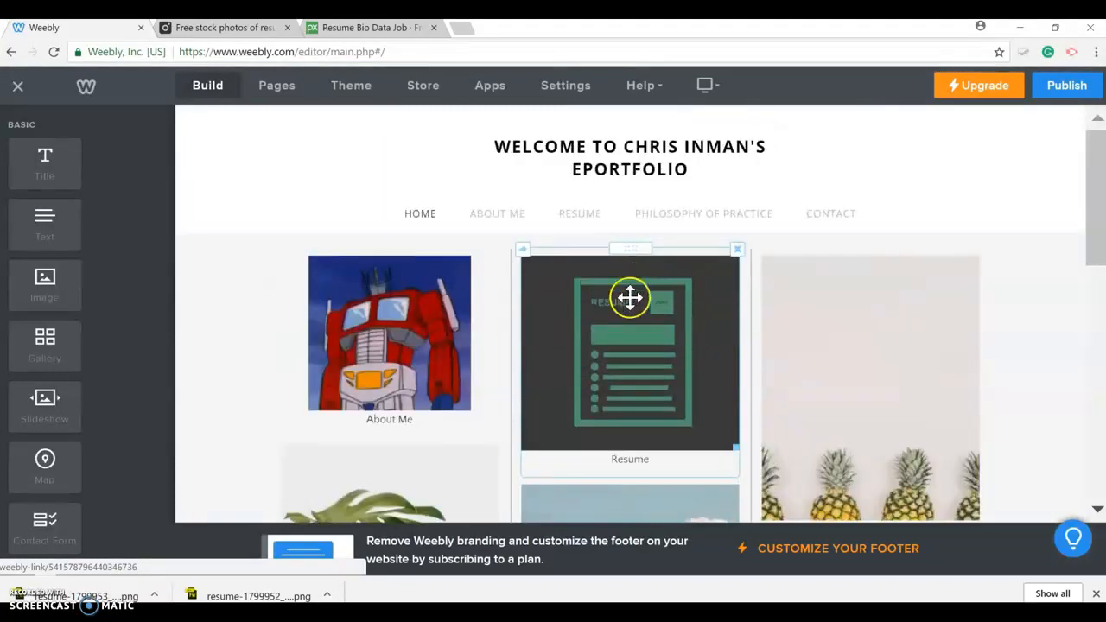
scroll(630, 285, down, 2)
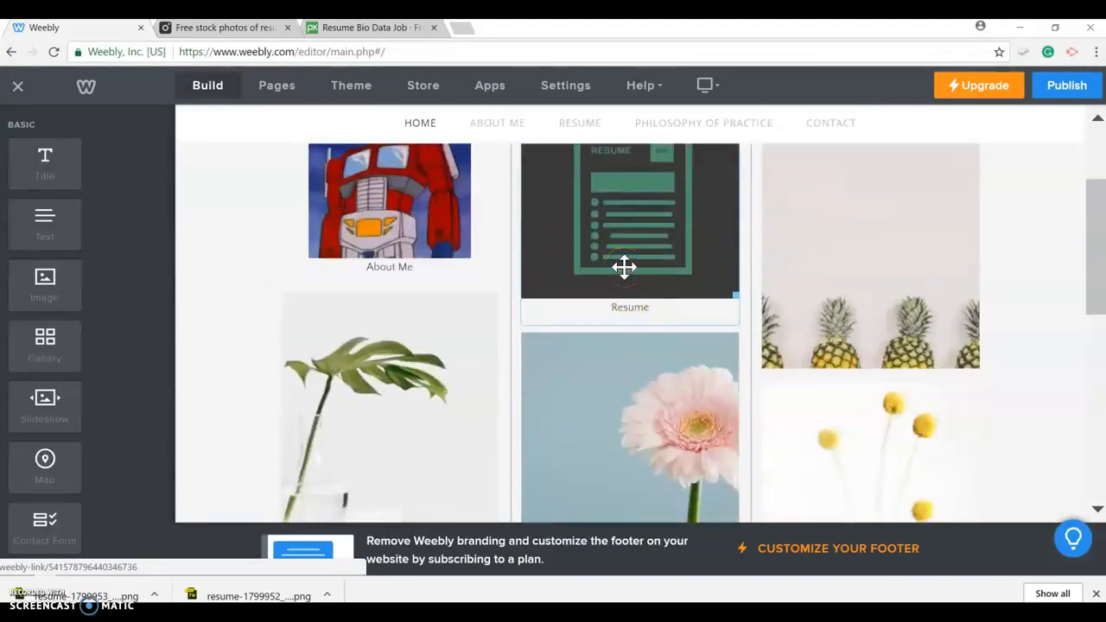
scroll(624, 267, up, 1)
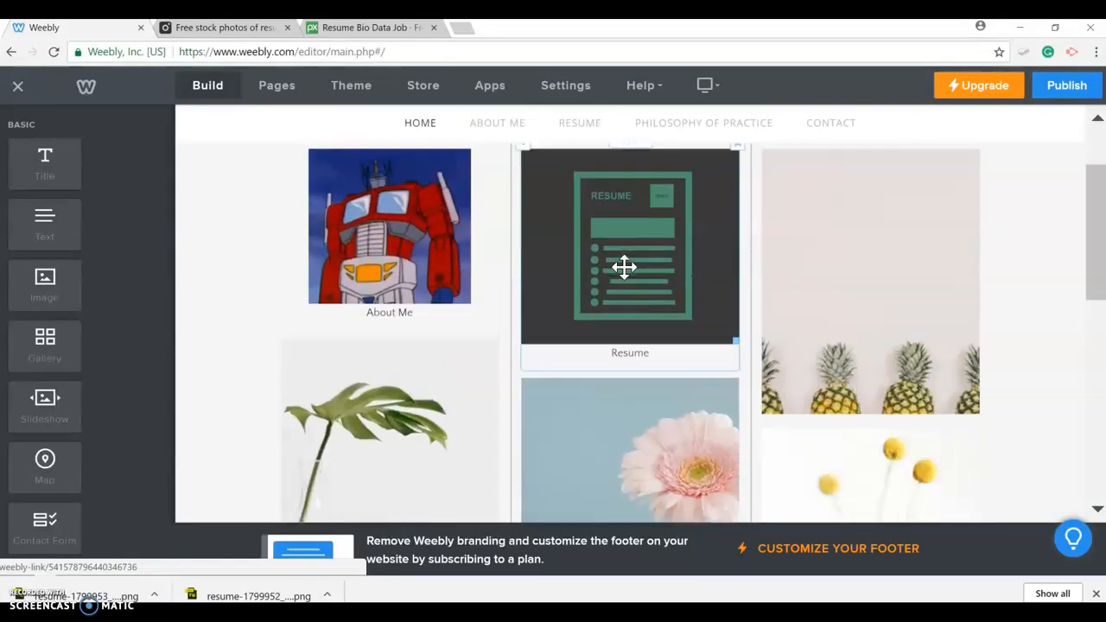
click(621, 285)
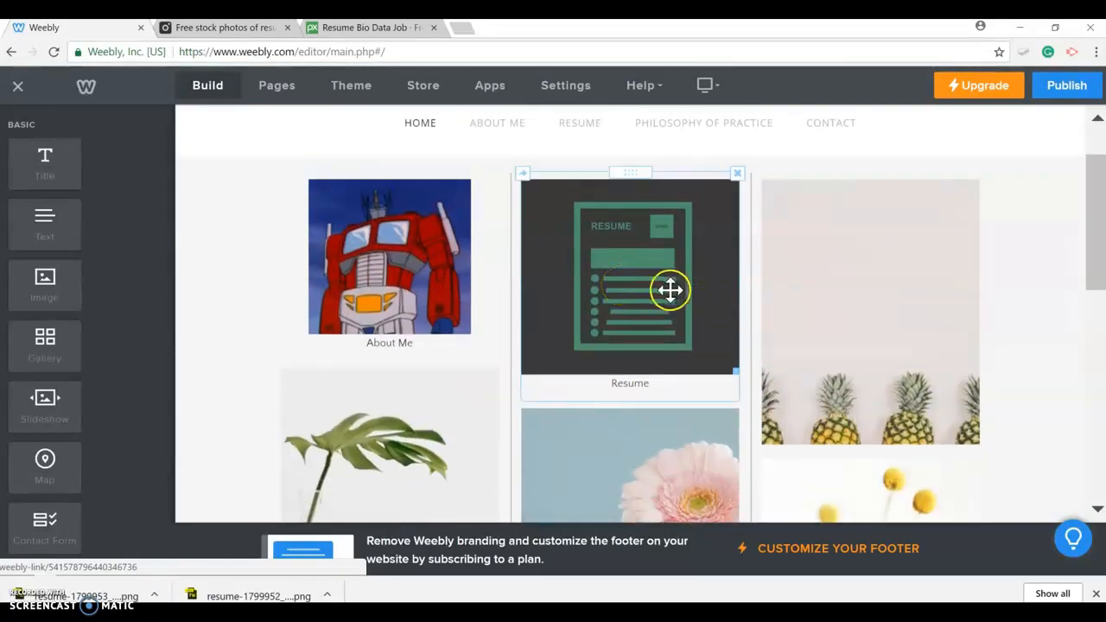